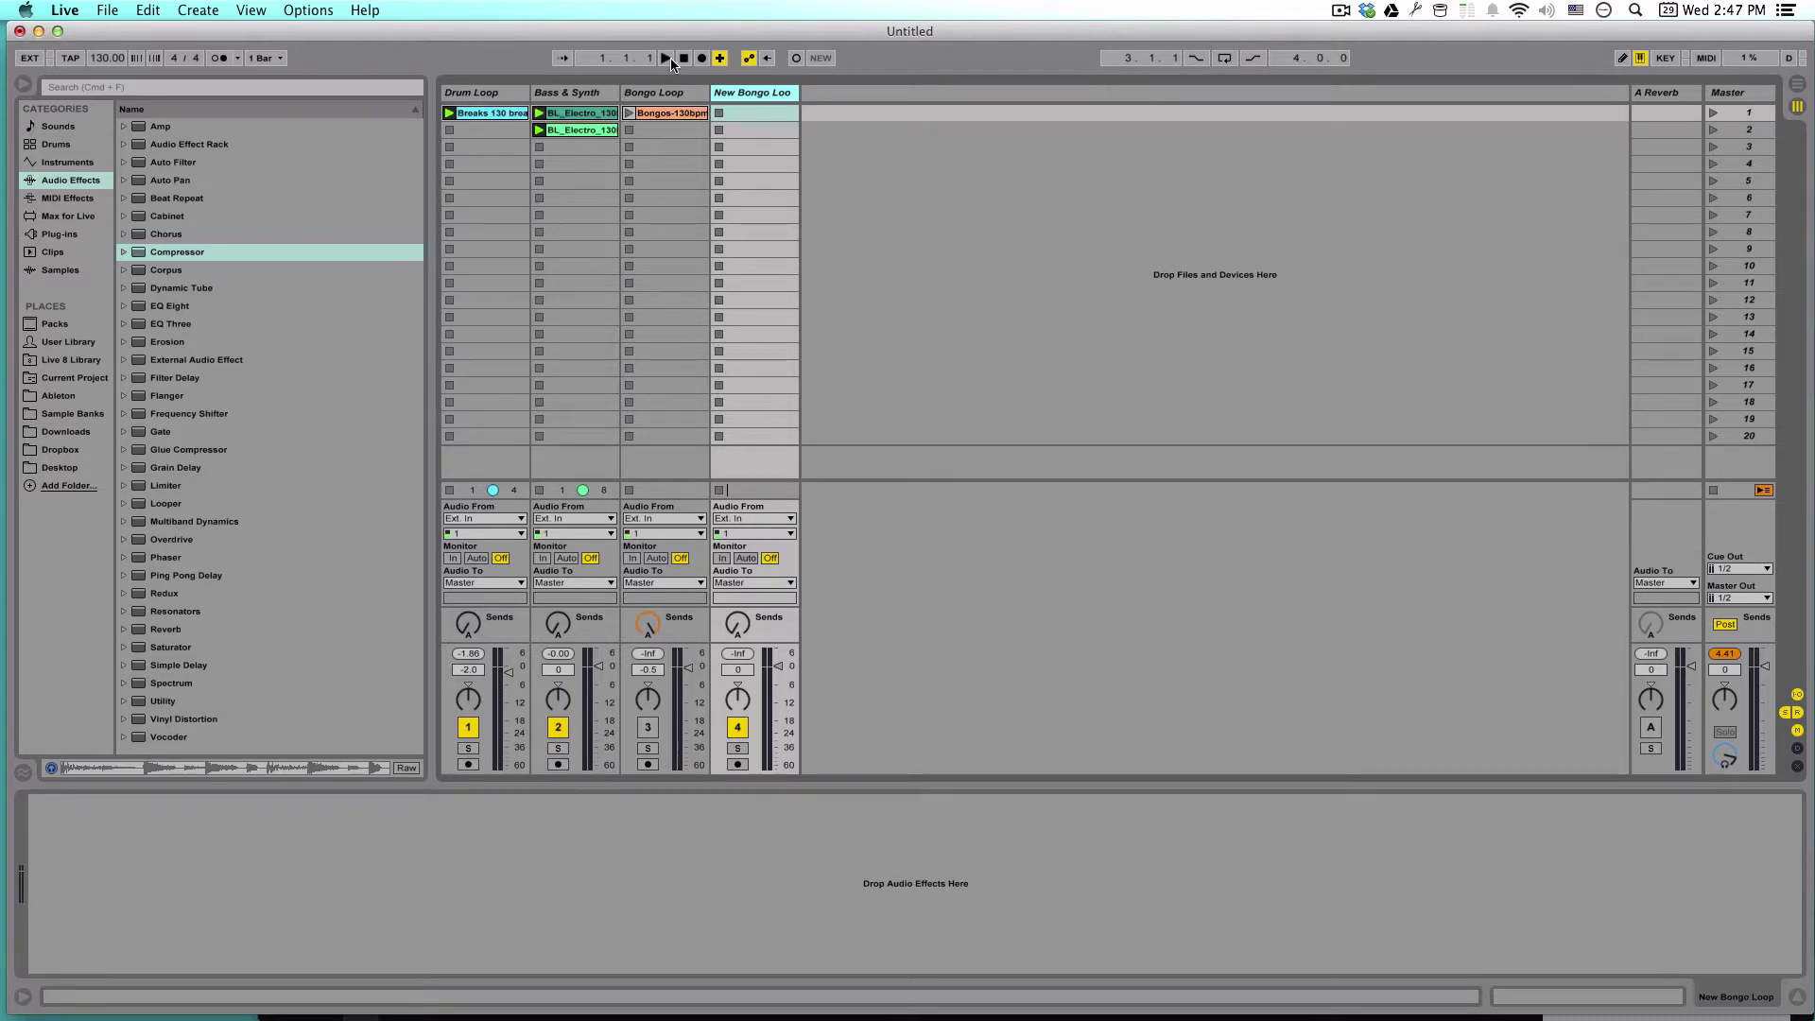
# Play and stop the set, then show Bongo Loop's Corpus, Resonators, Phaser, Auto Filter and Compressor chain.
pyautogui.click(667, 59)
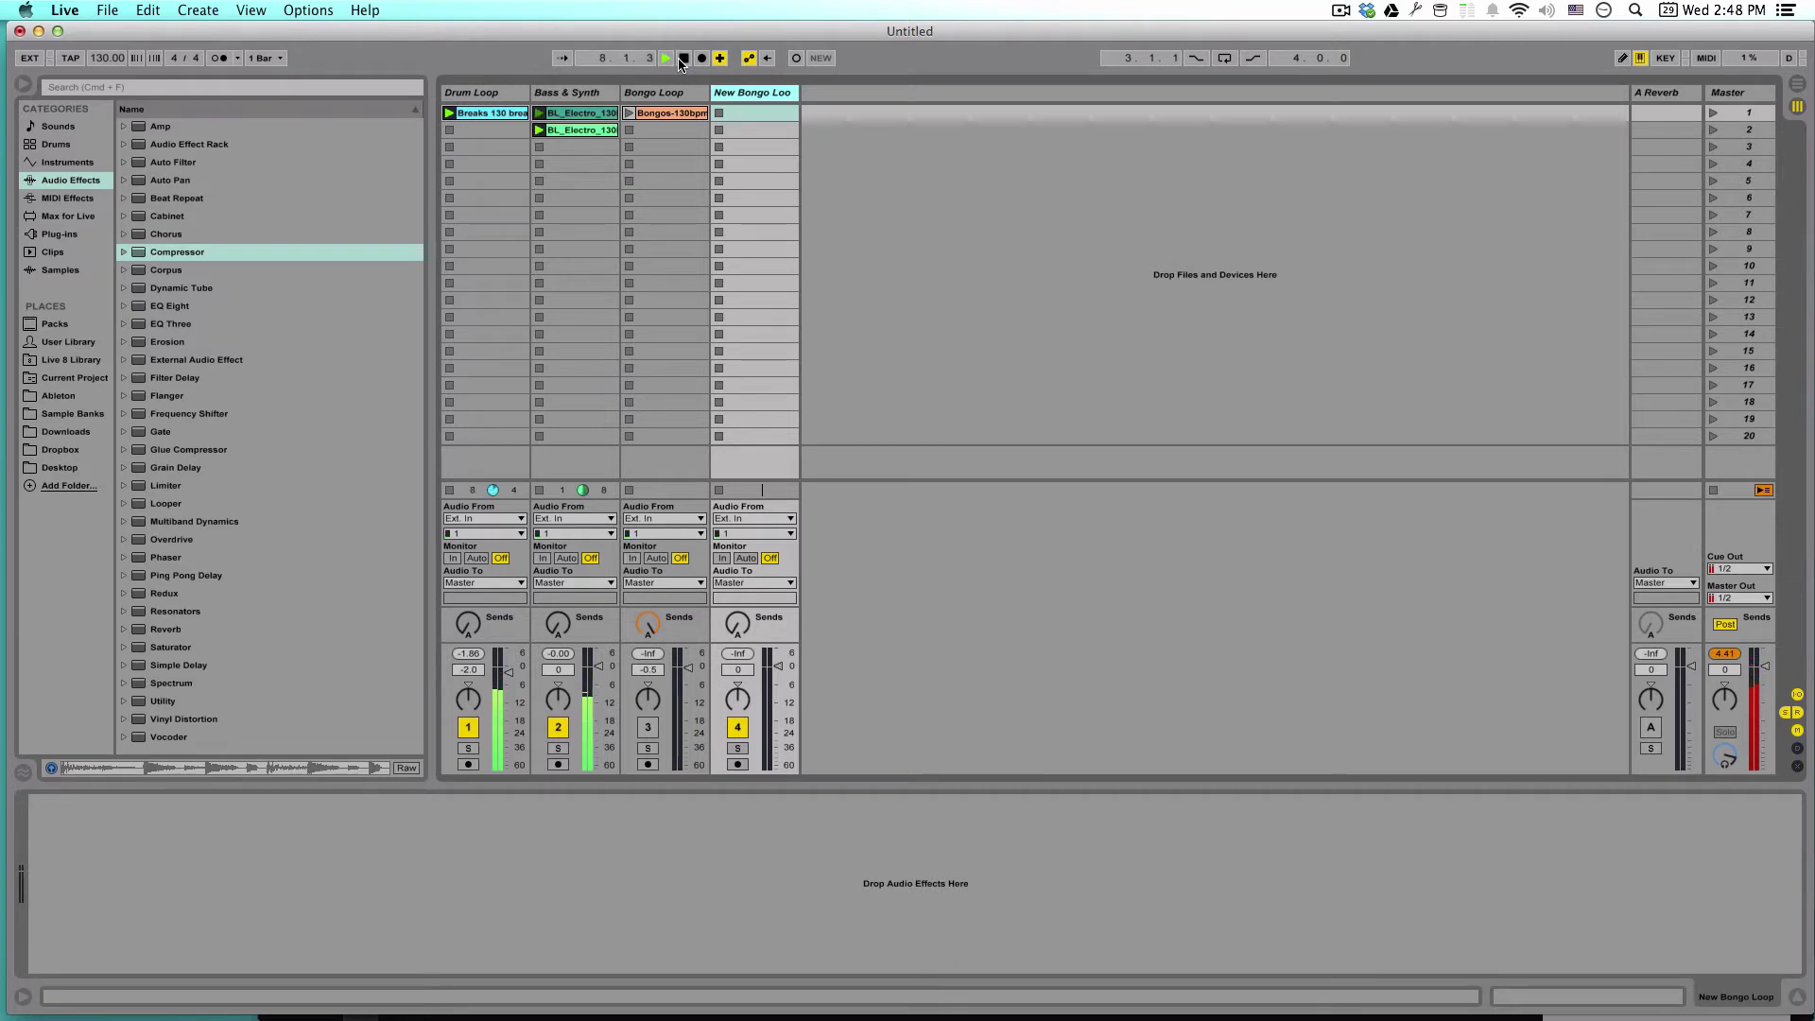
pyautogui.click(681, 61)
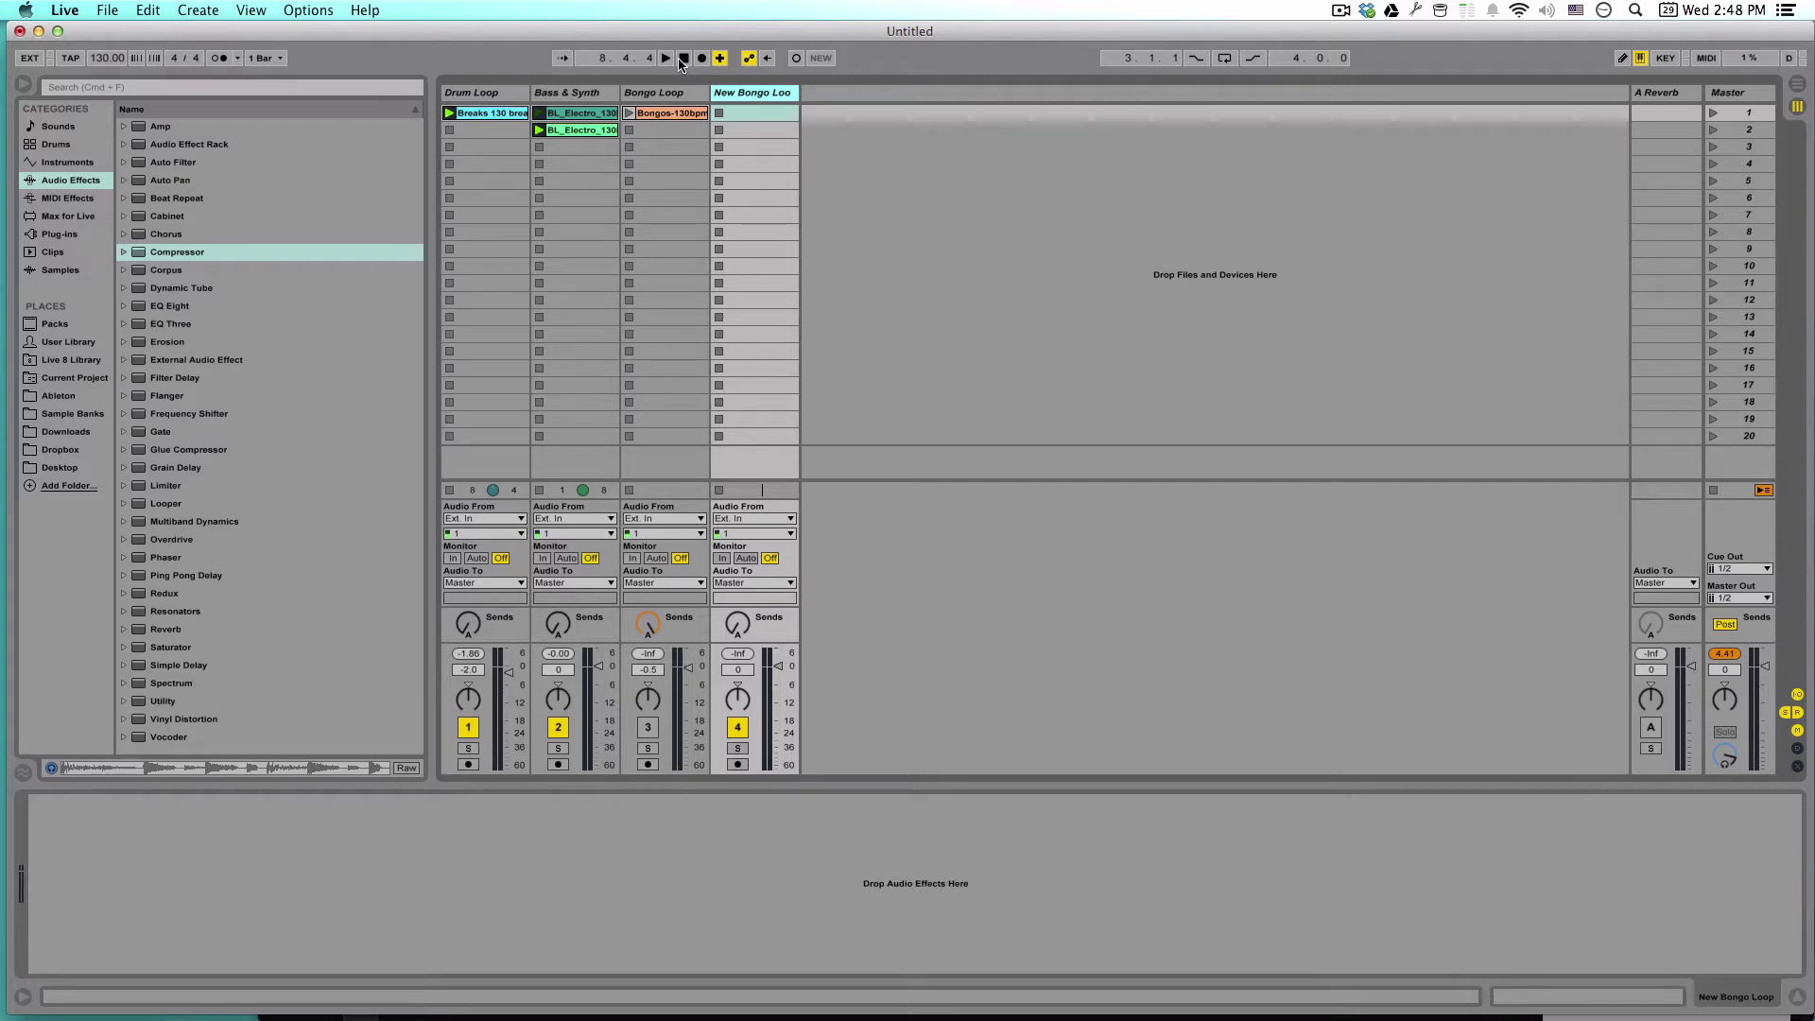
pyautogui.click(666, 110)
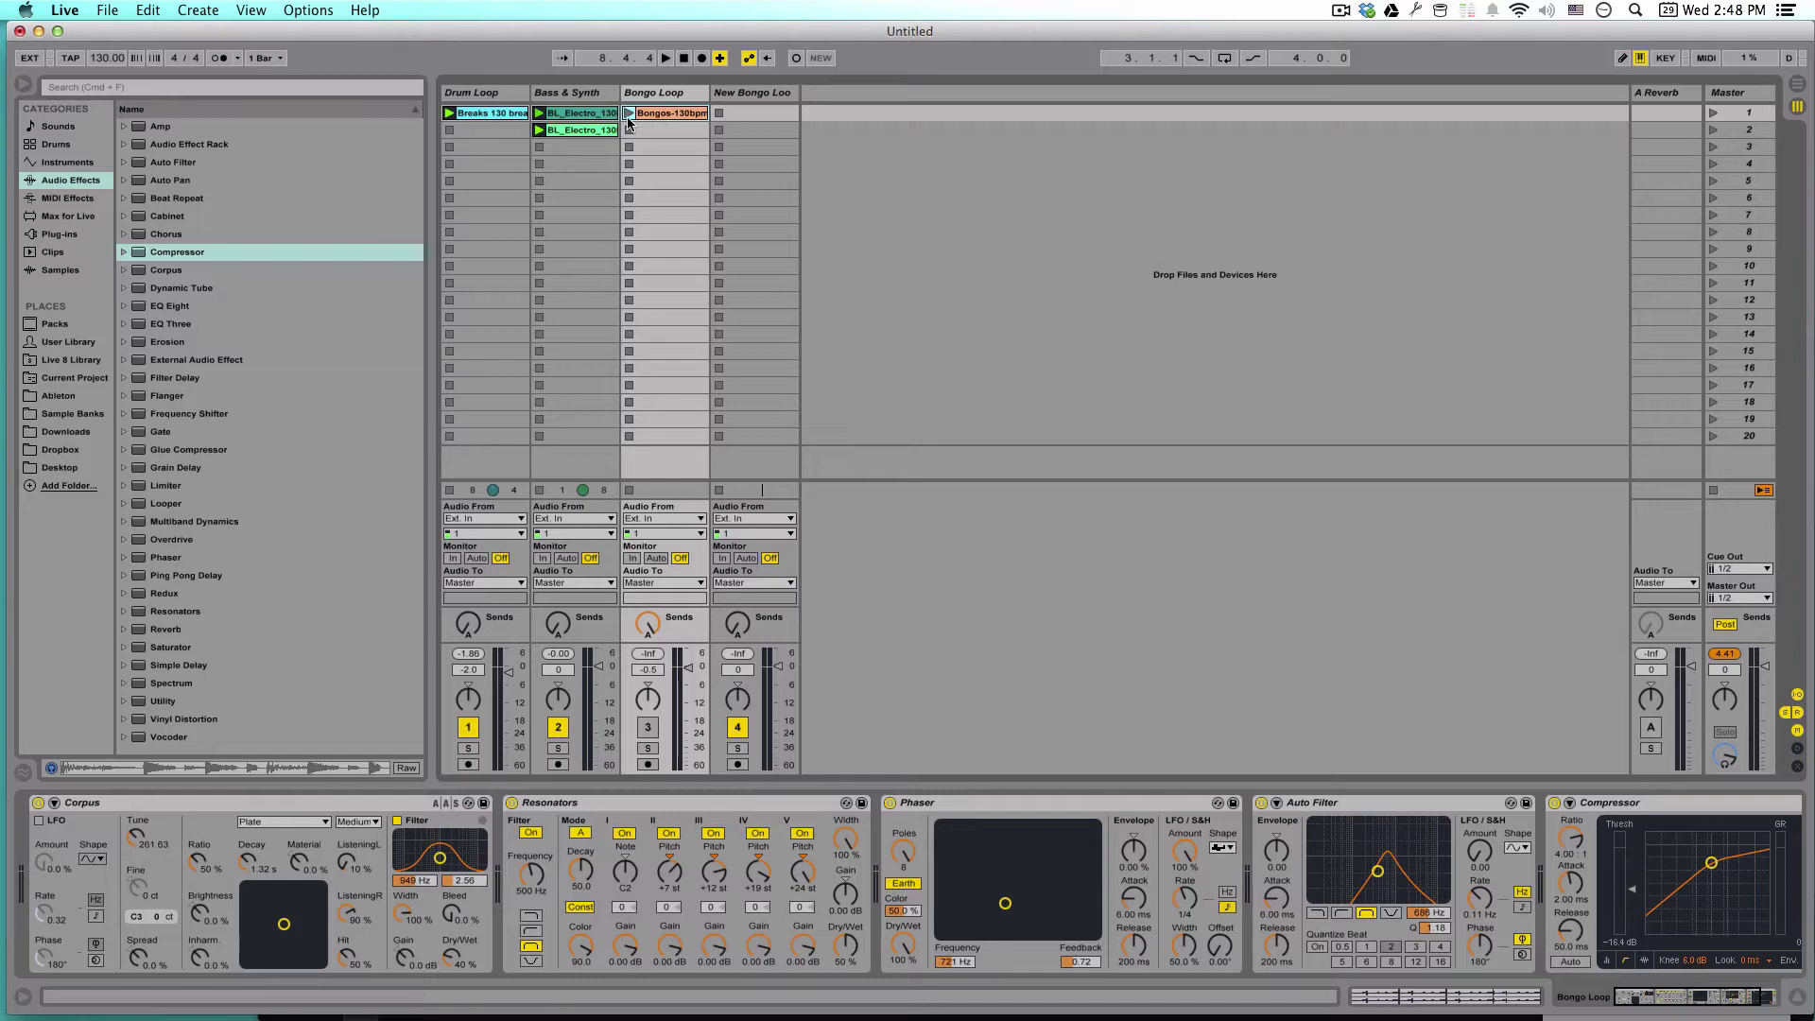
pyautogui.click(648, 727)
pyautogui.click(1649, 730)
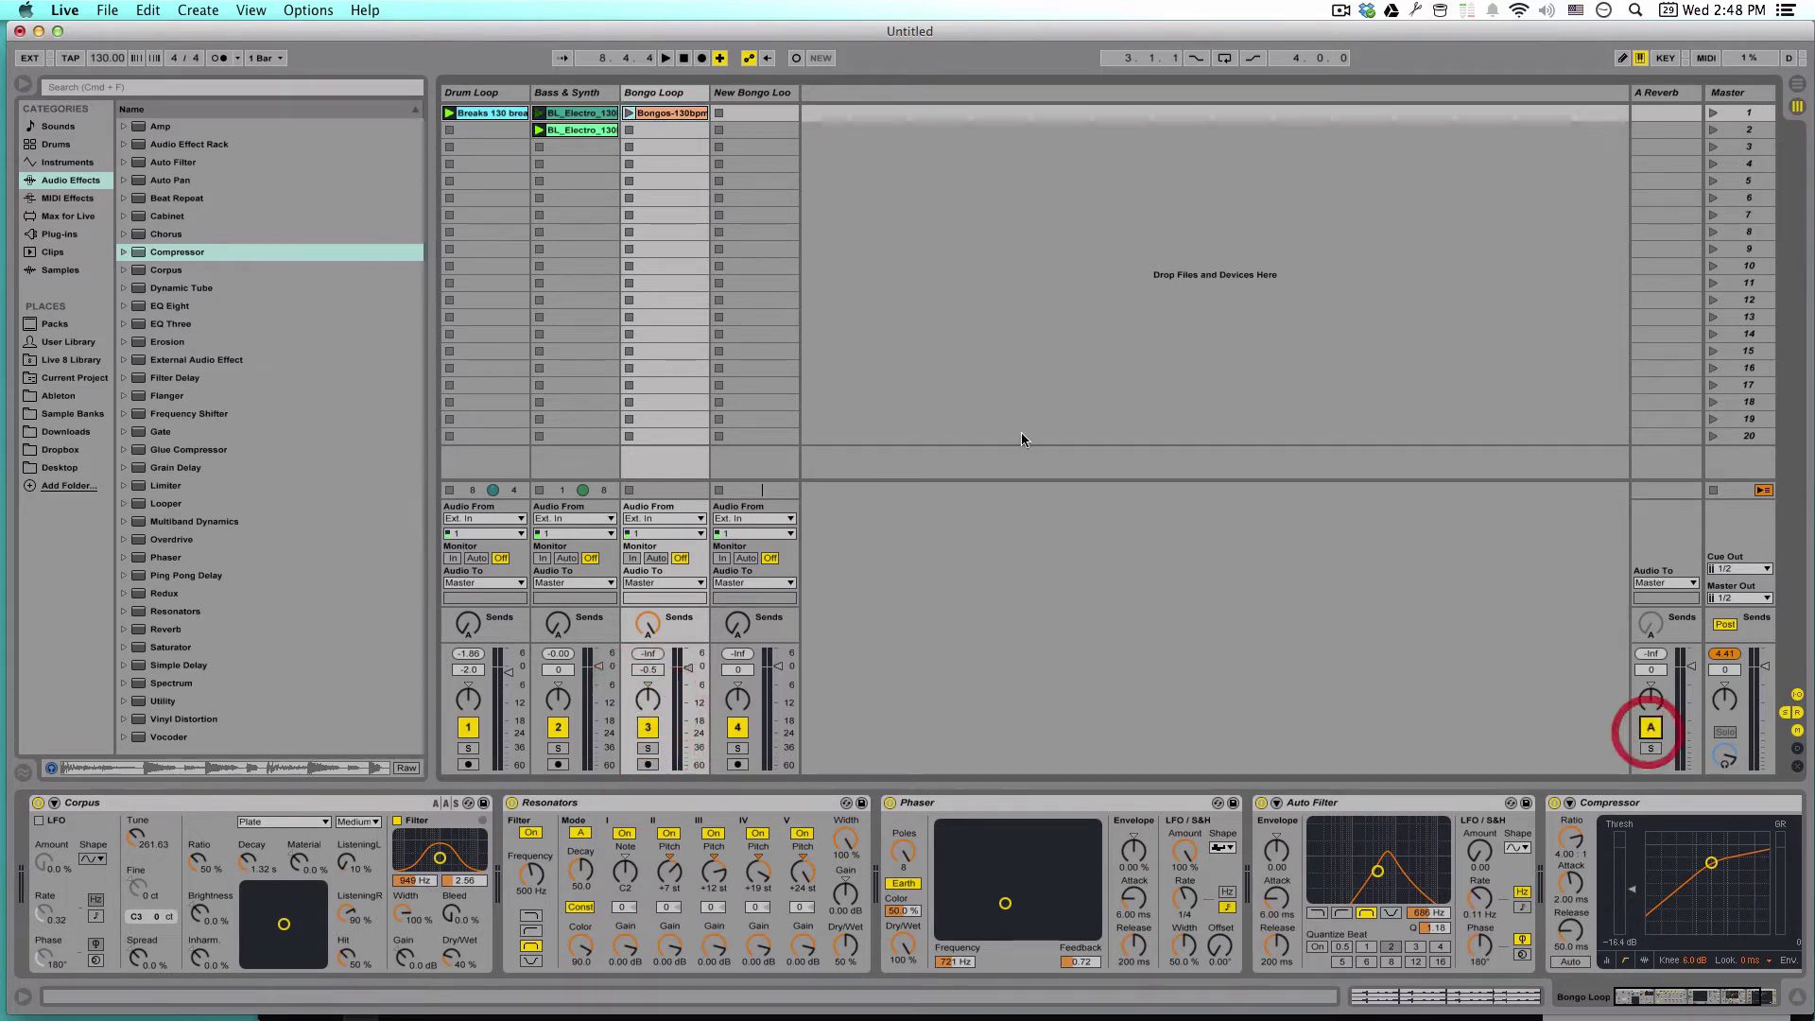
pyautogui.click(626, 113)
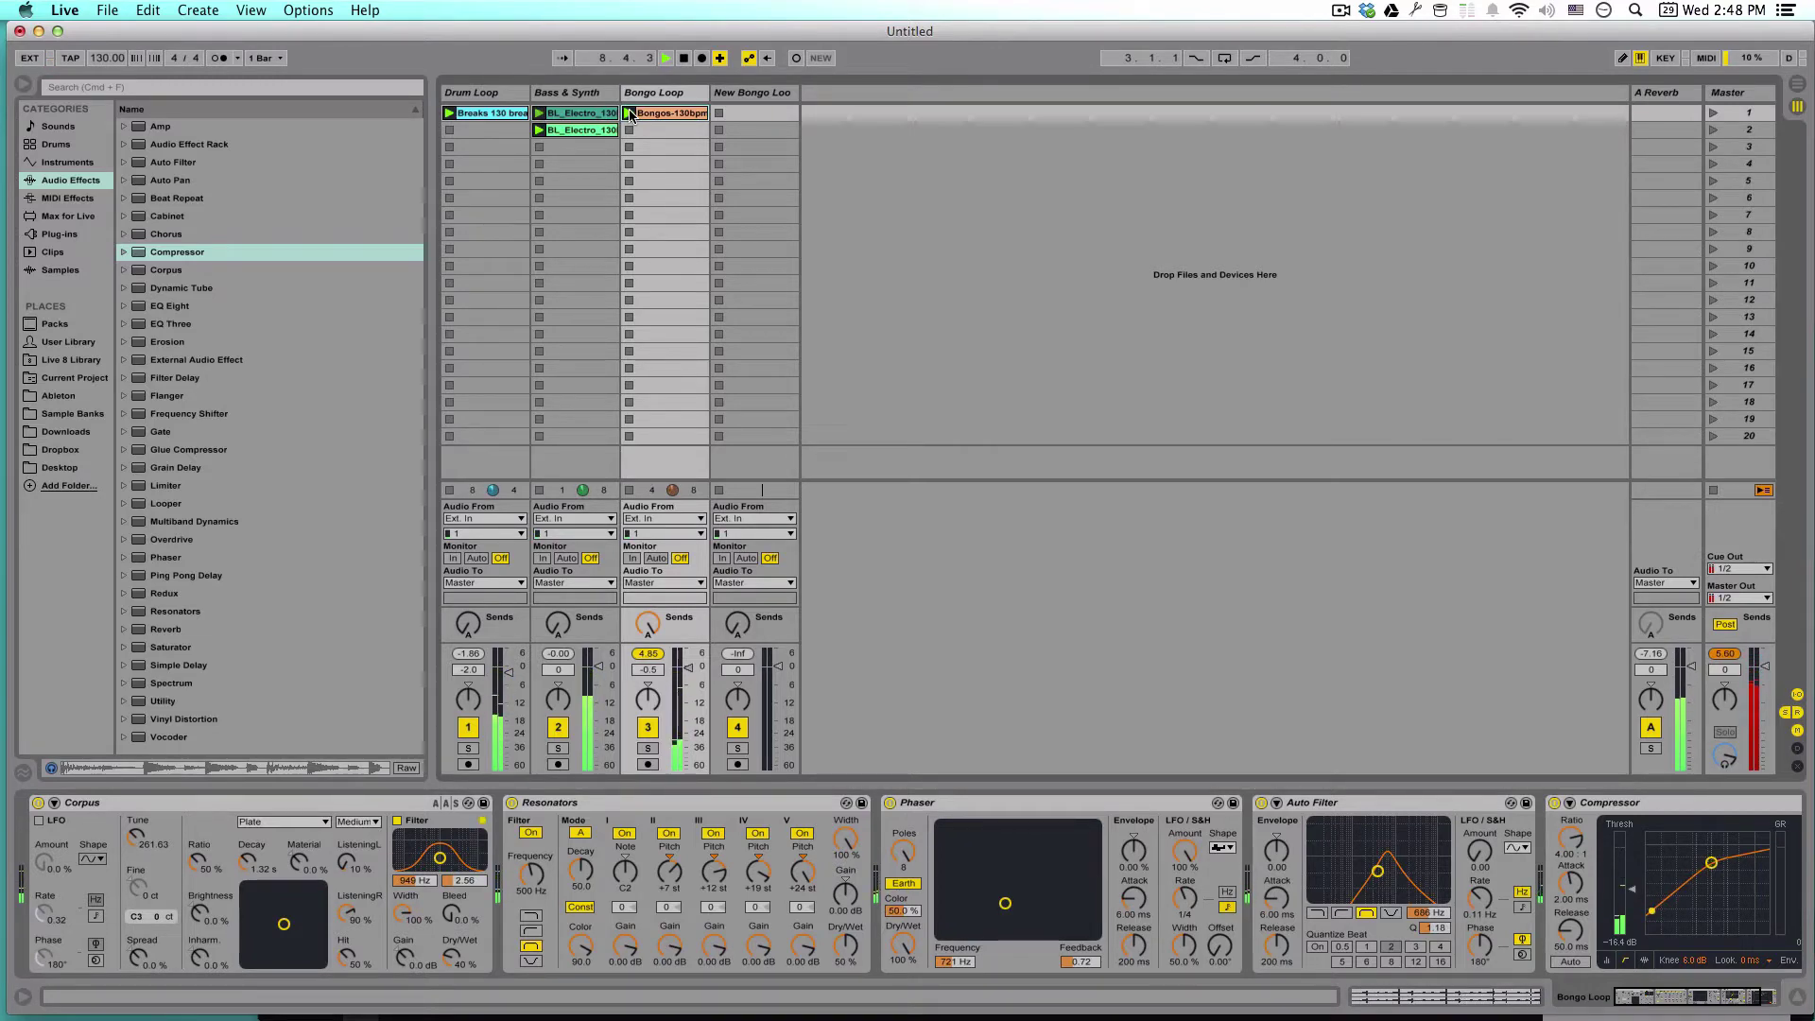
pyautogui.press('space')
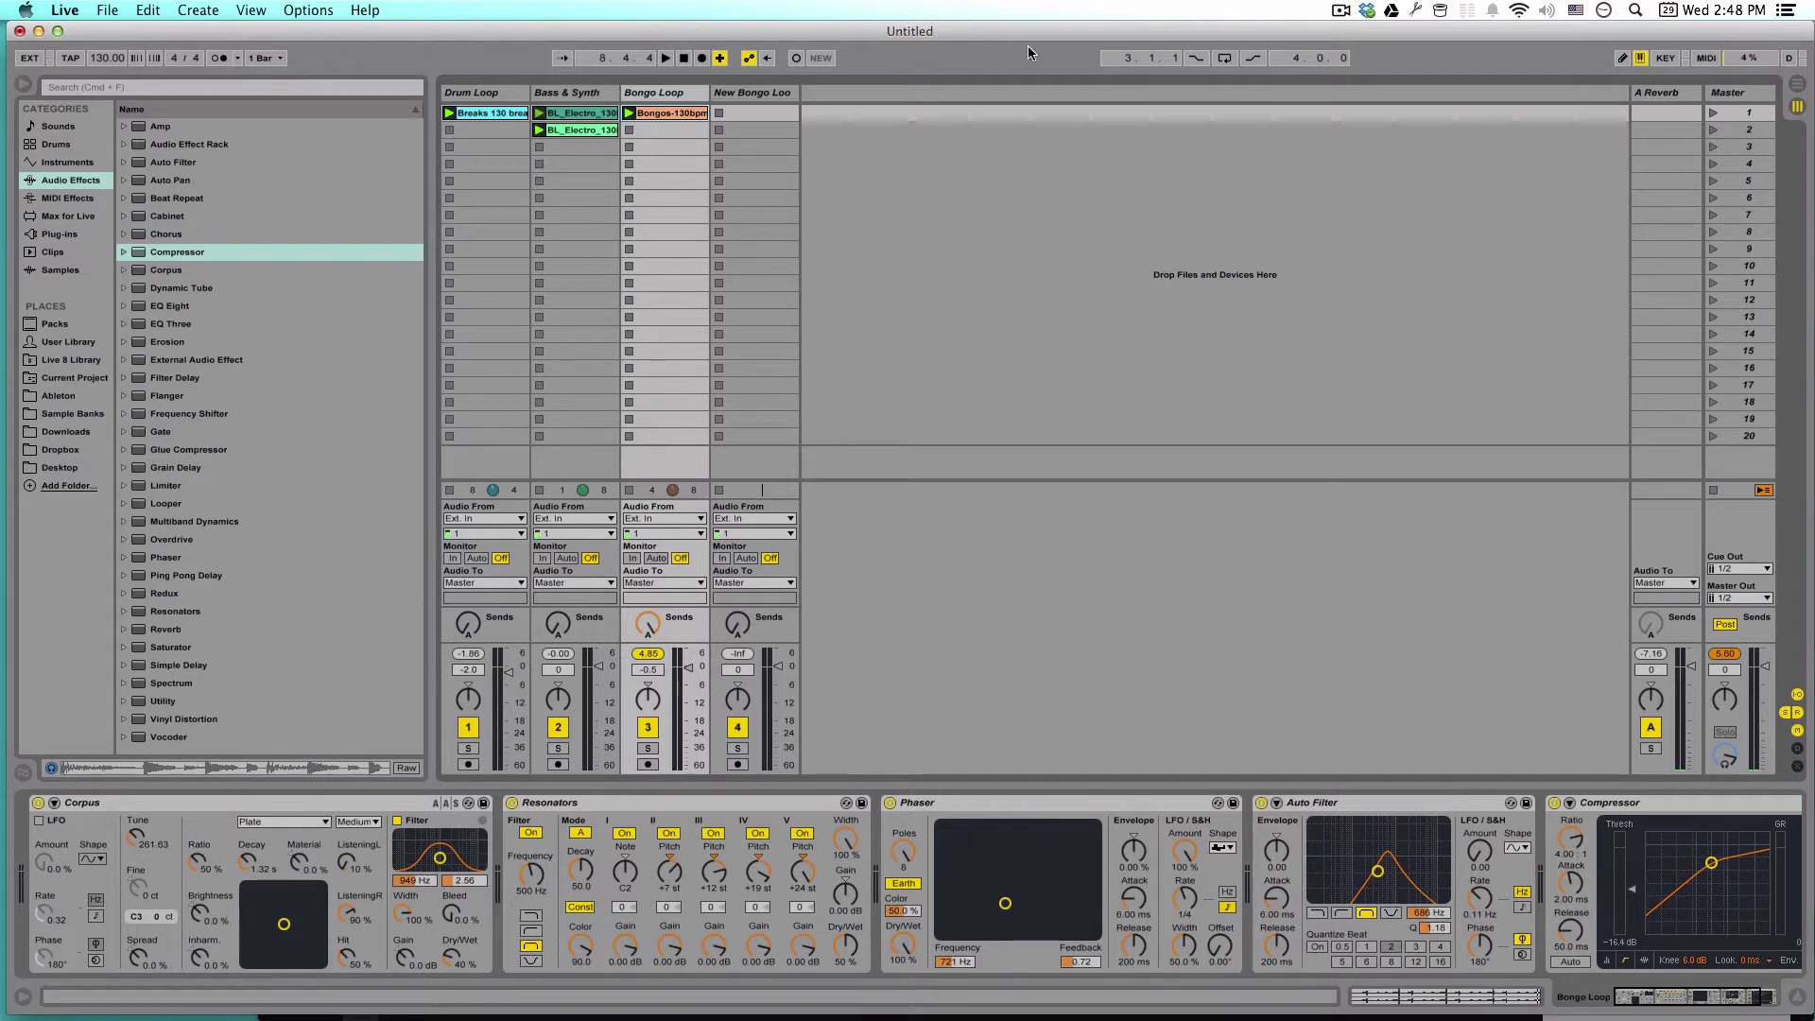
pyautogui.click(646, 734)
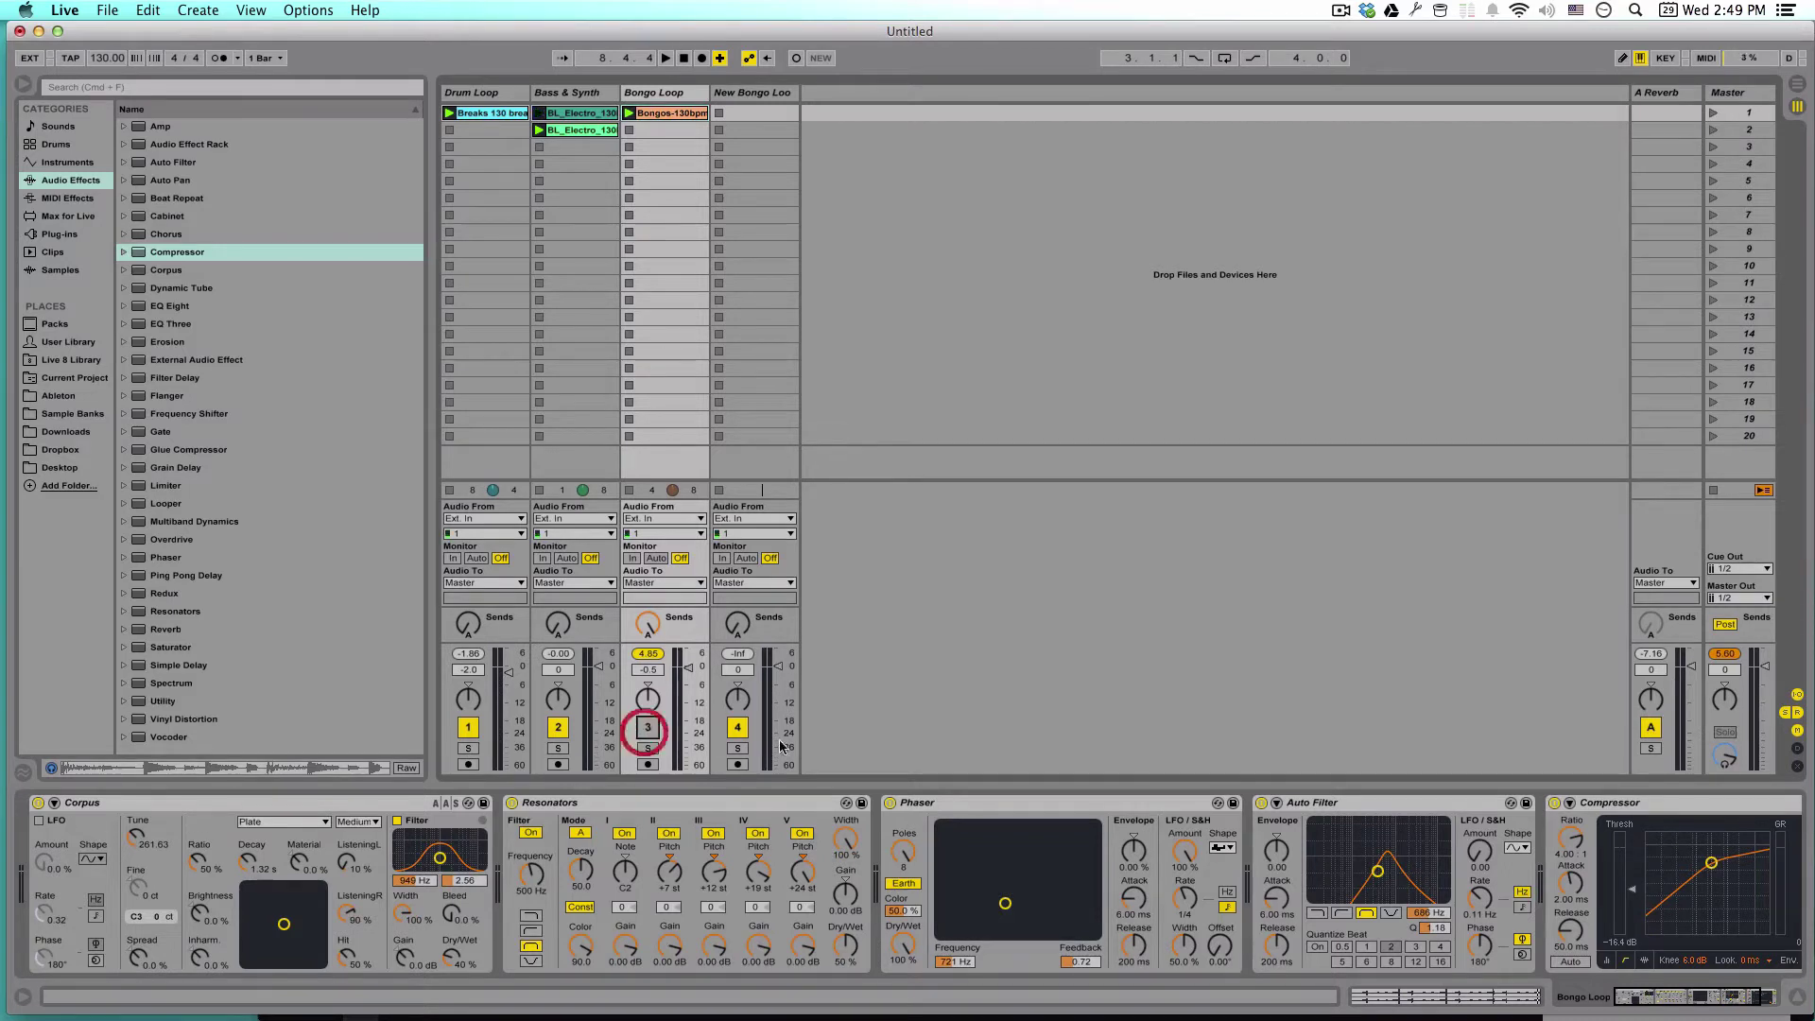
pyautogui.click(1655, 732)
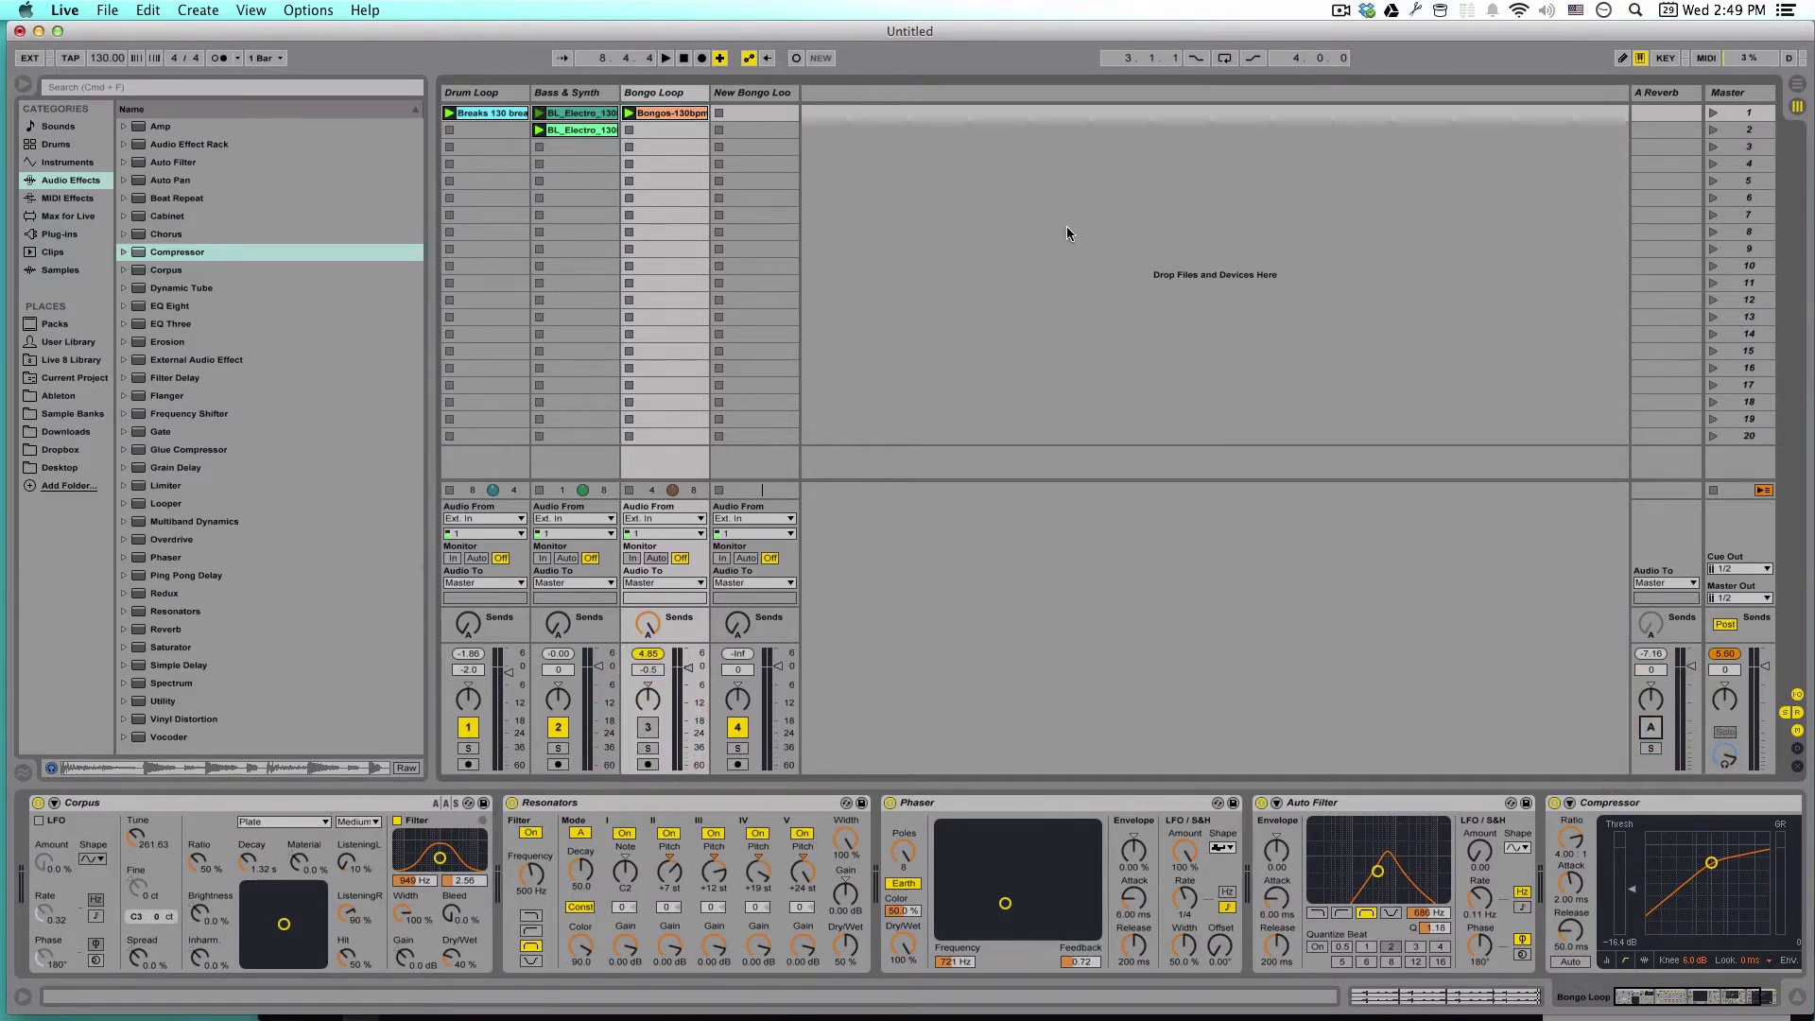
# Stop playback and search the sample library for 'bongo'.
pyautogui.click(685, 58)
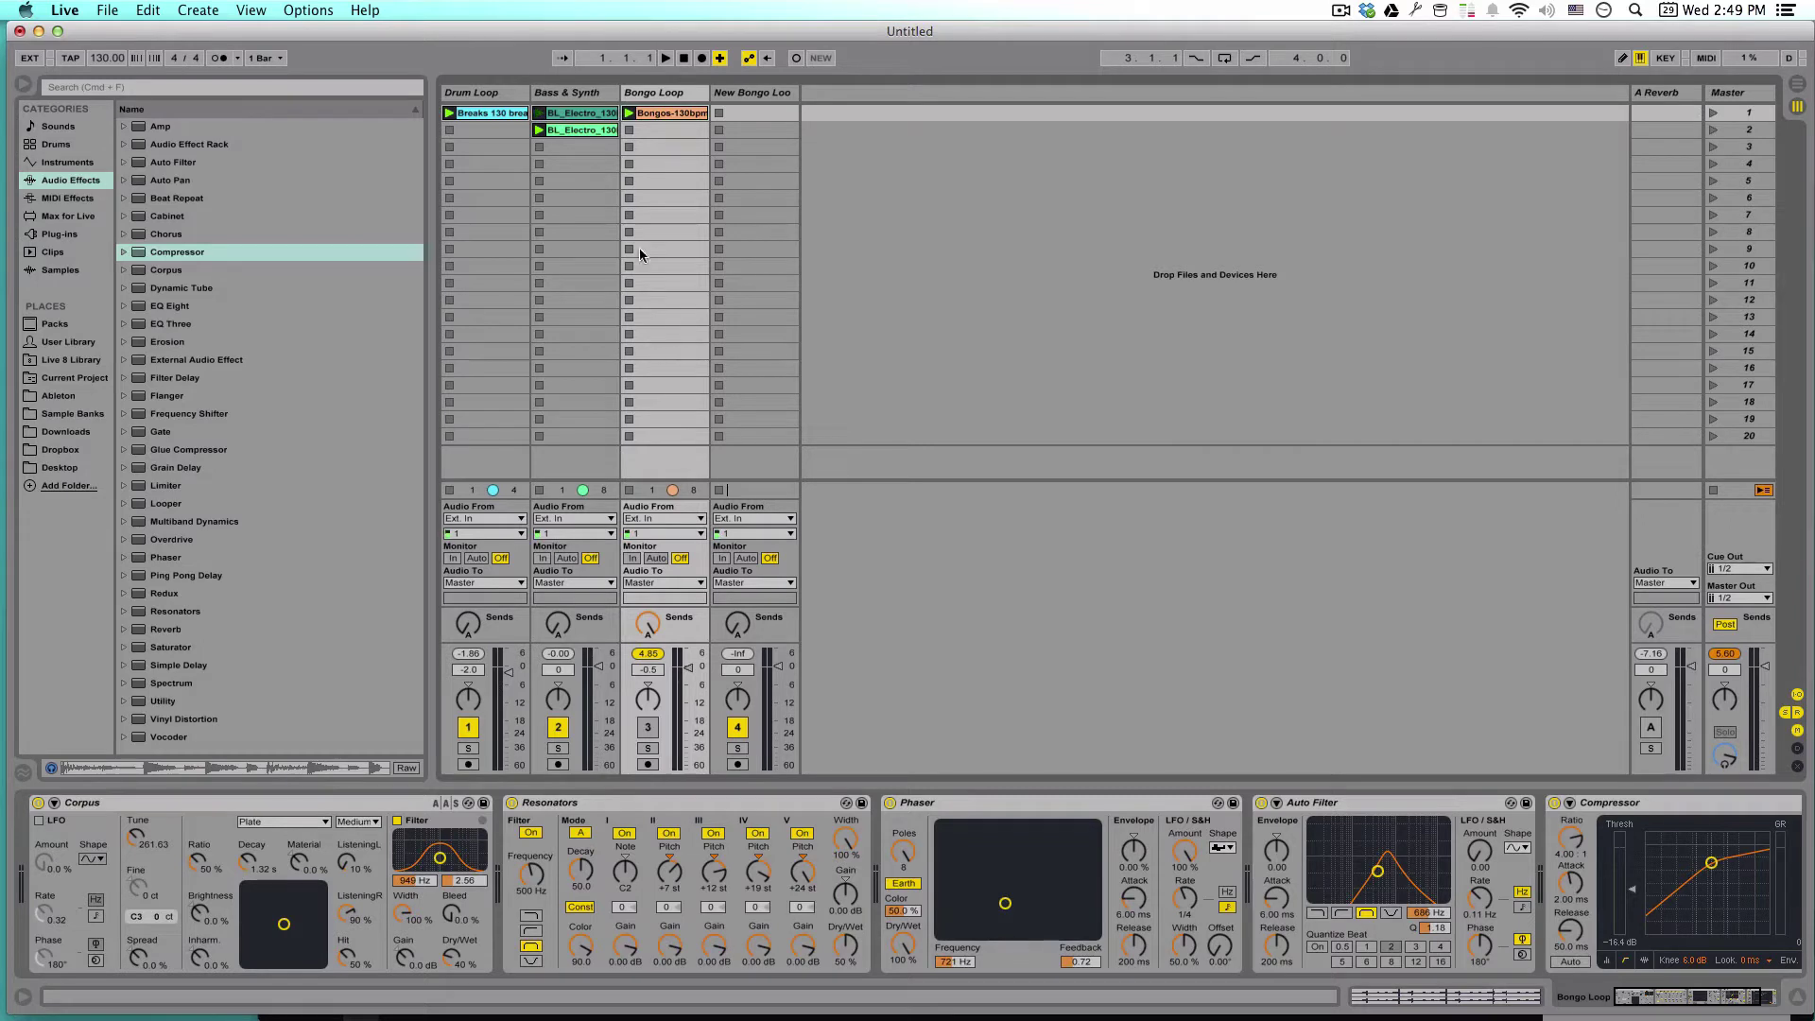
pyautogui.click(43, 267)
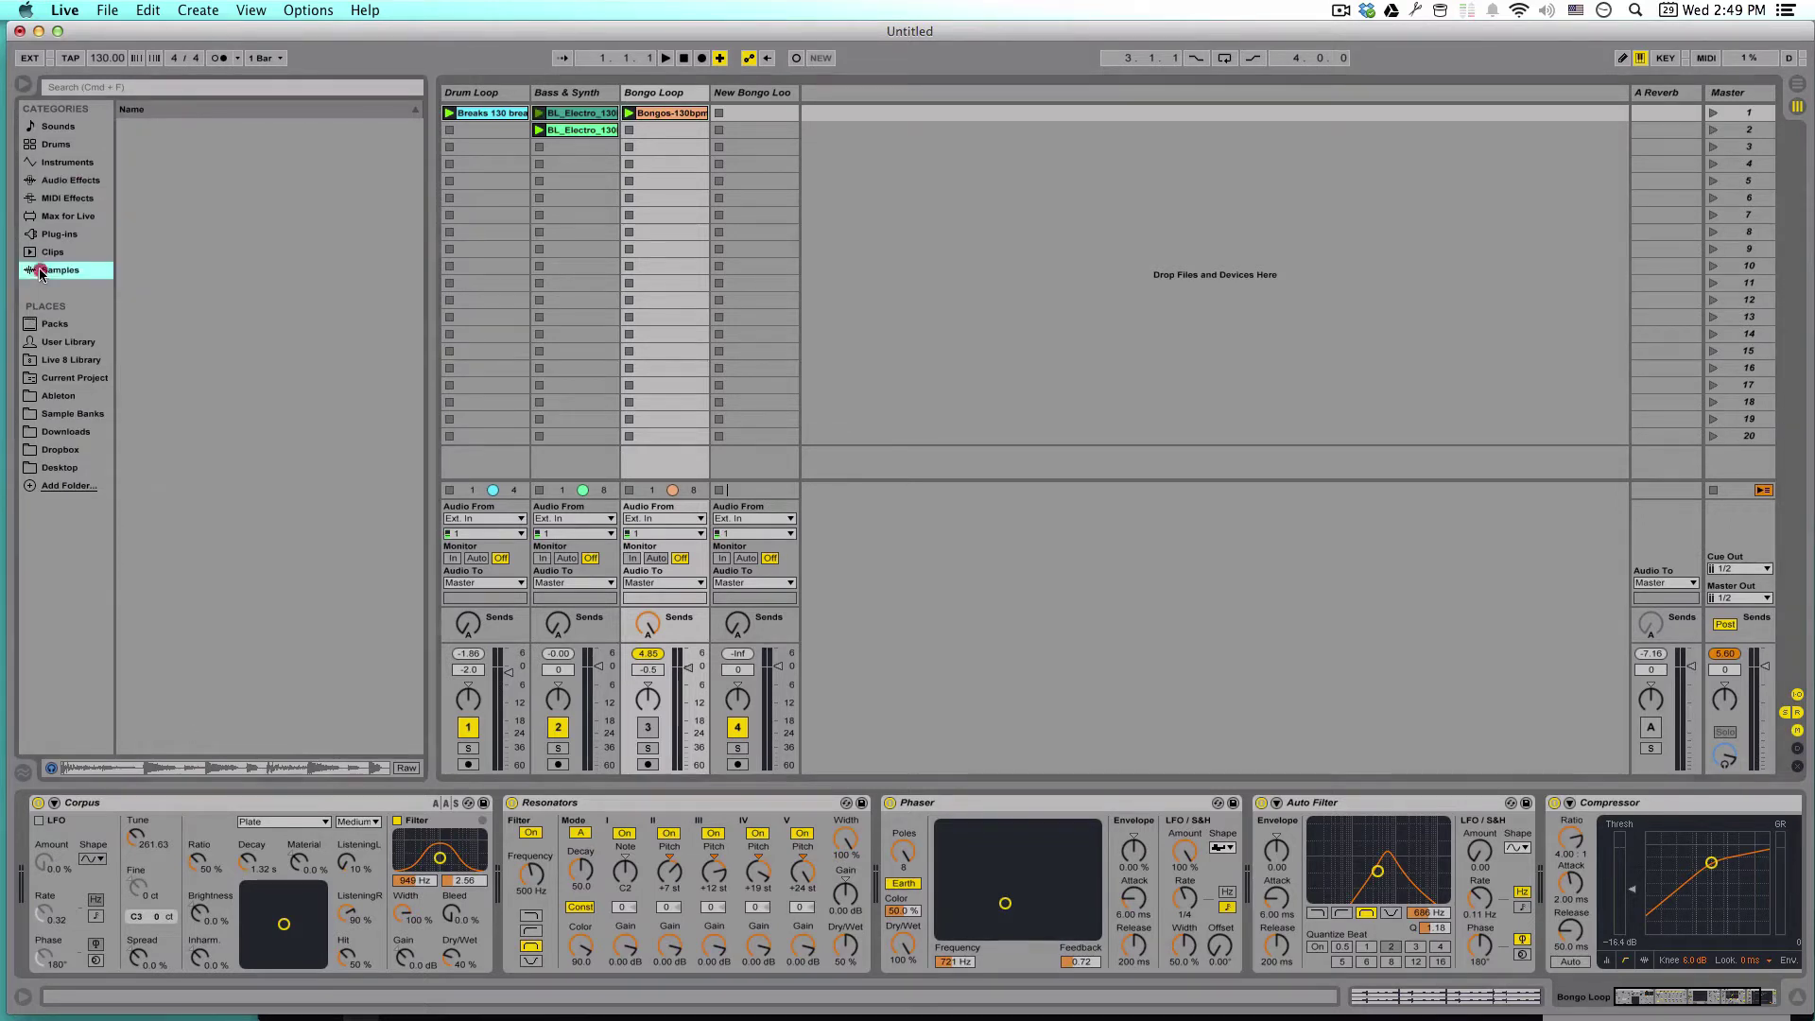
pyautogui.click(224, 98)
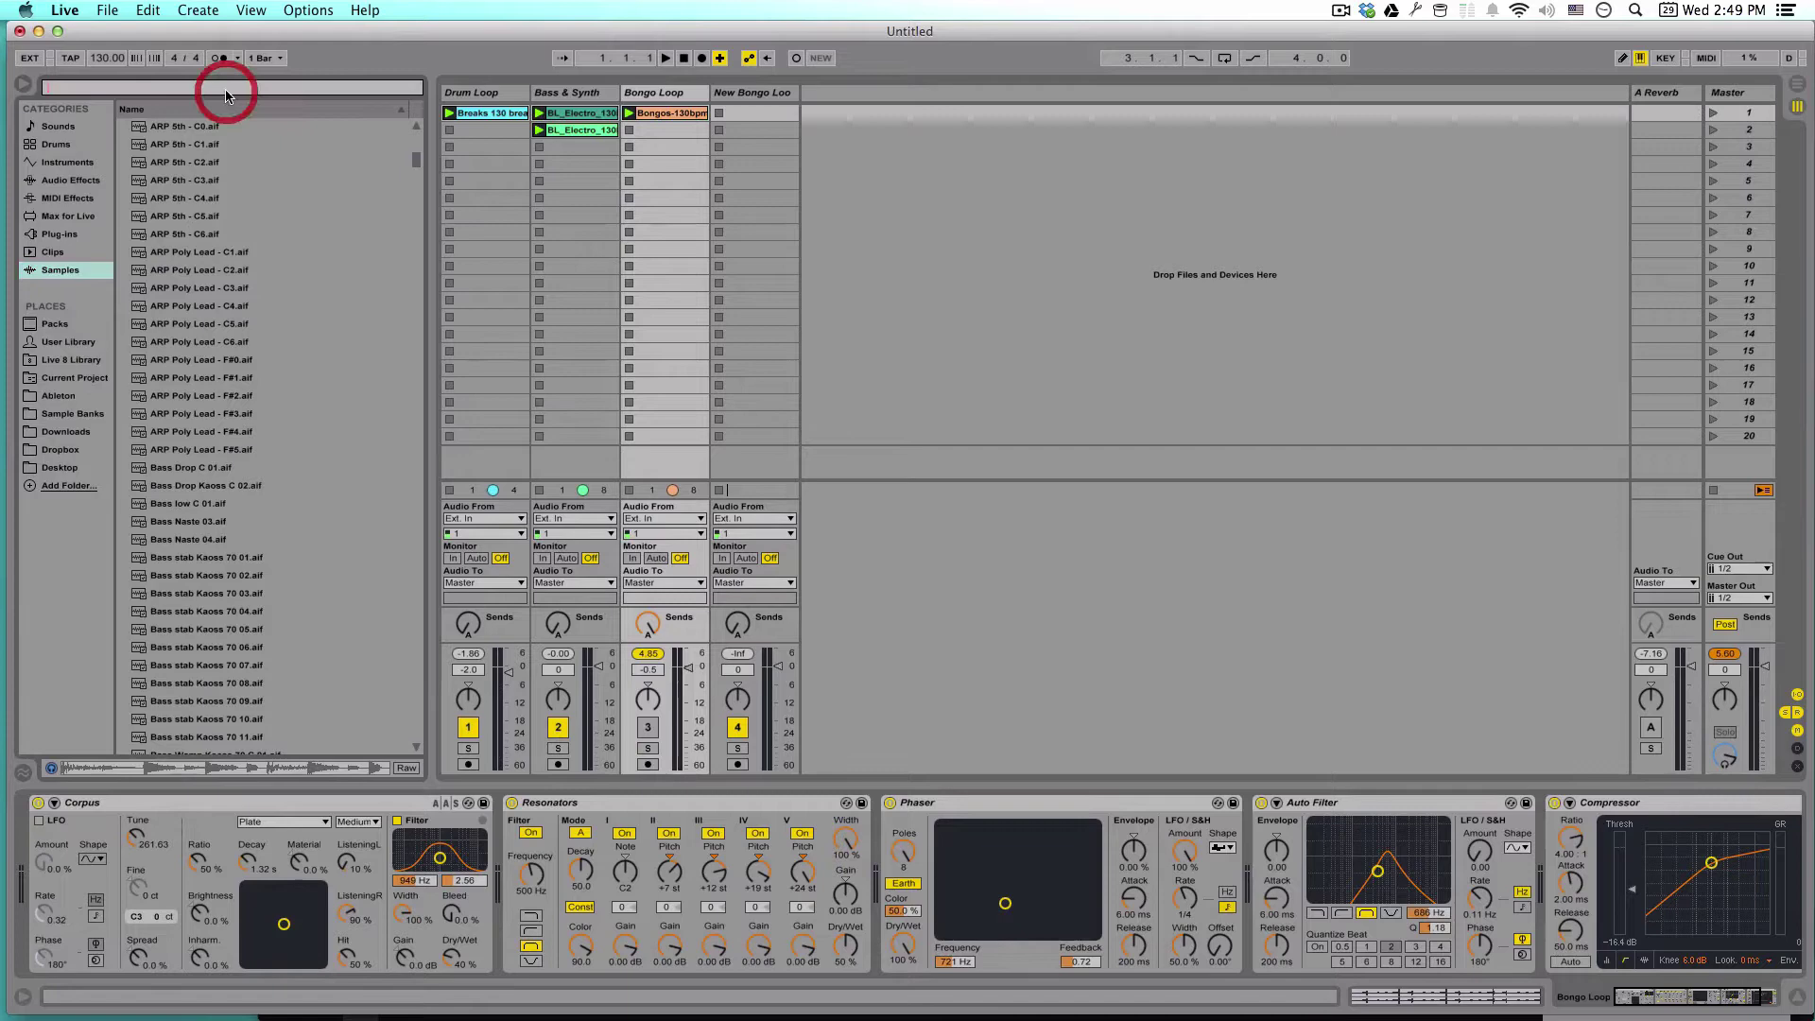
pyautogui.write('bongo')
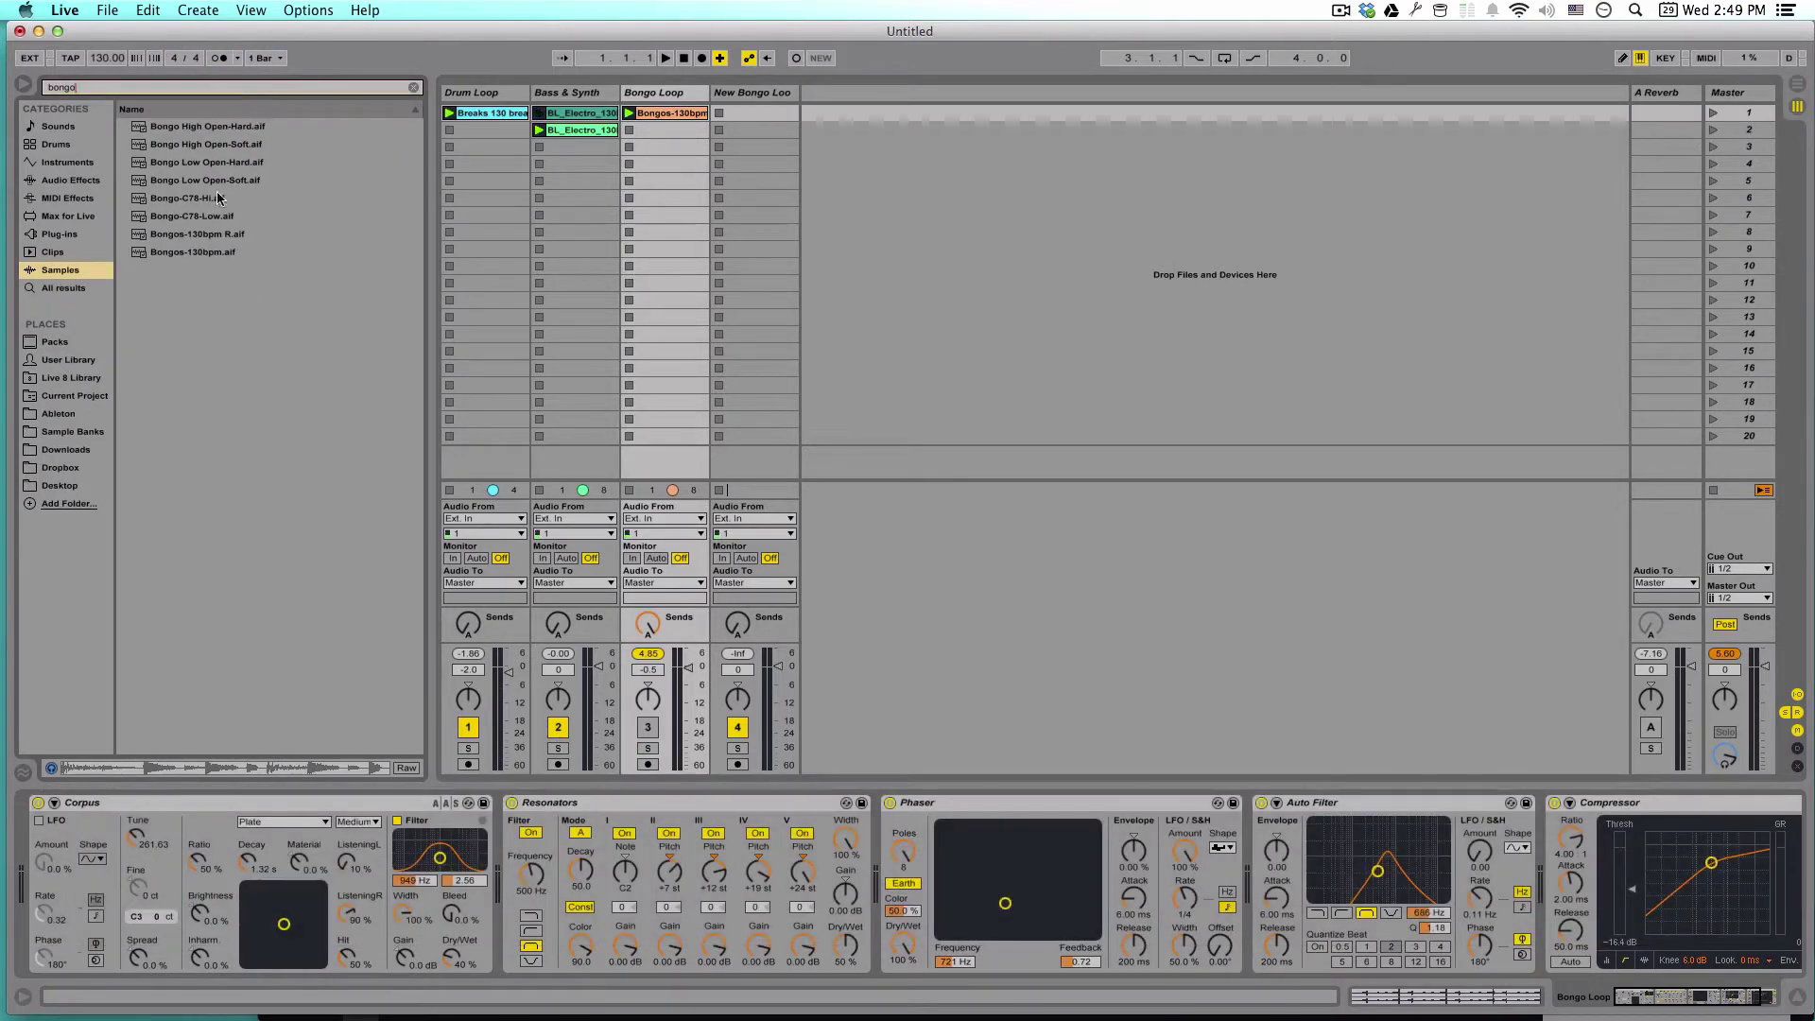
# Preview the bongo samples and drop Bongos-130bpm.aif into New Bongo Loop's first clip slot.
pyautogui.click(202, 252)
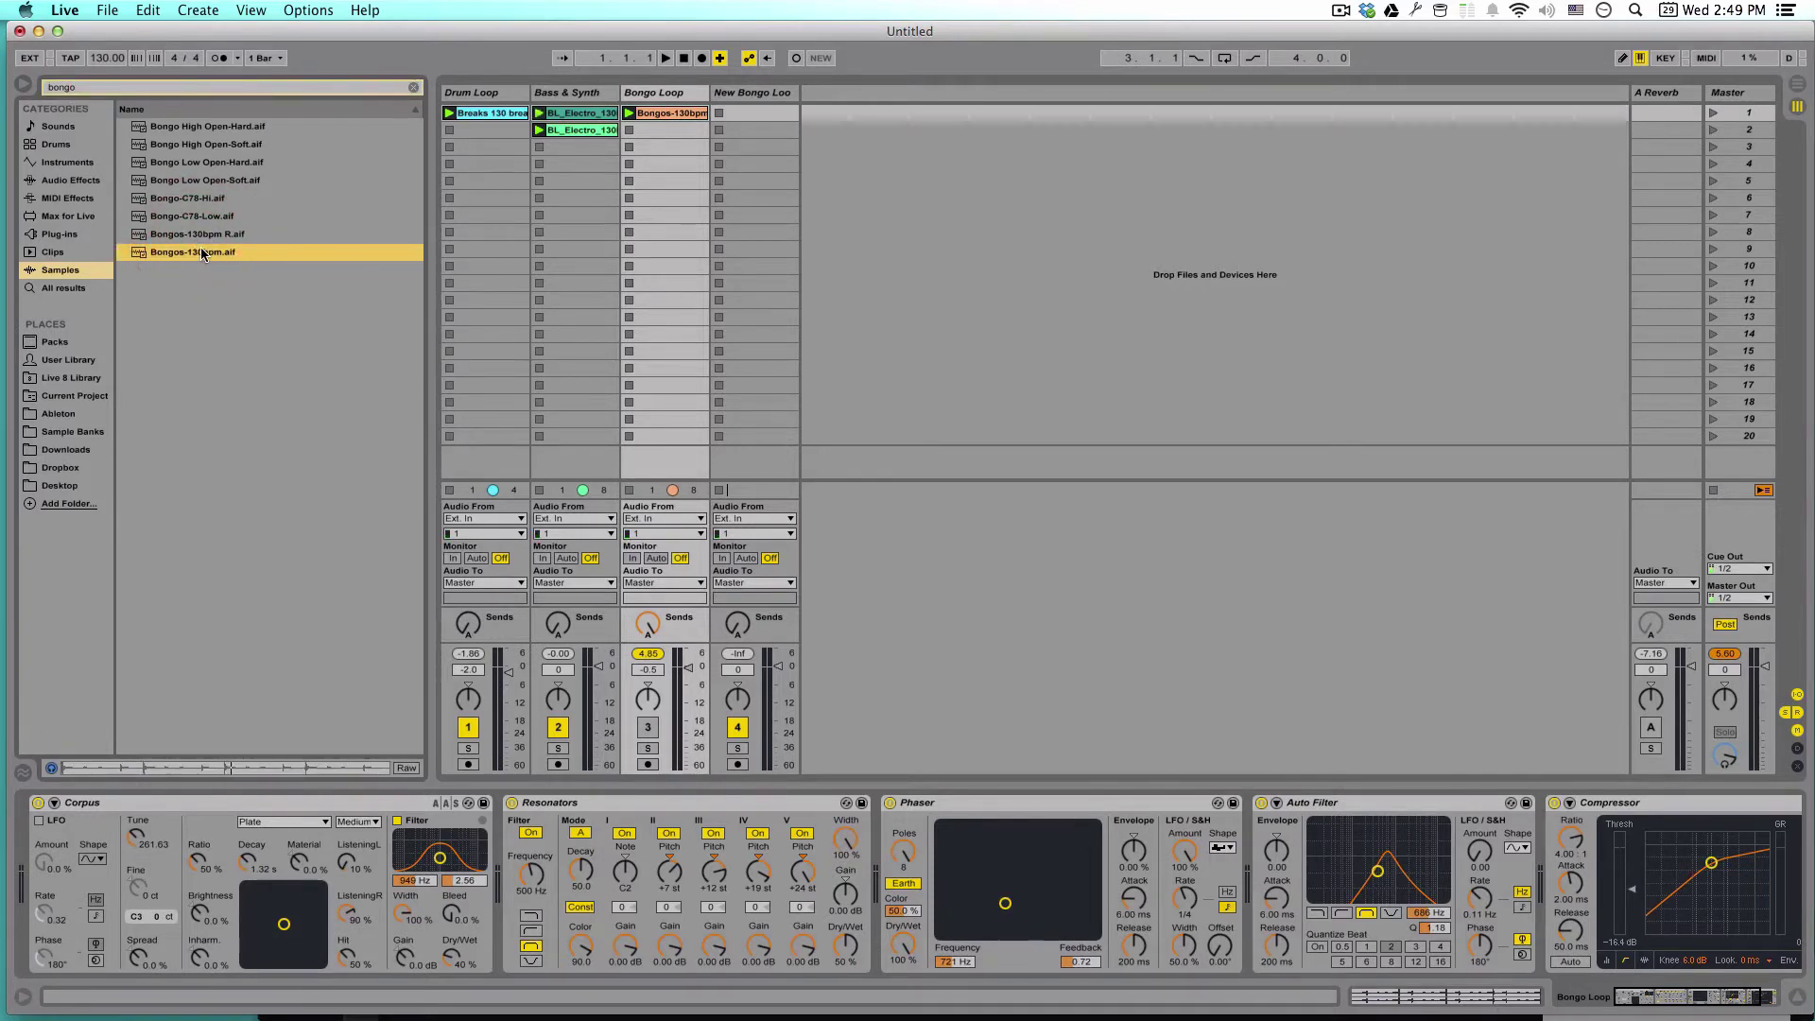
pyautogui.click(205, 237)
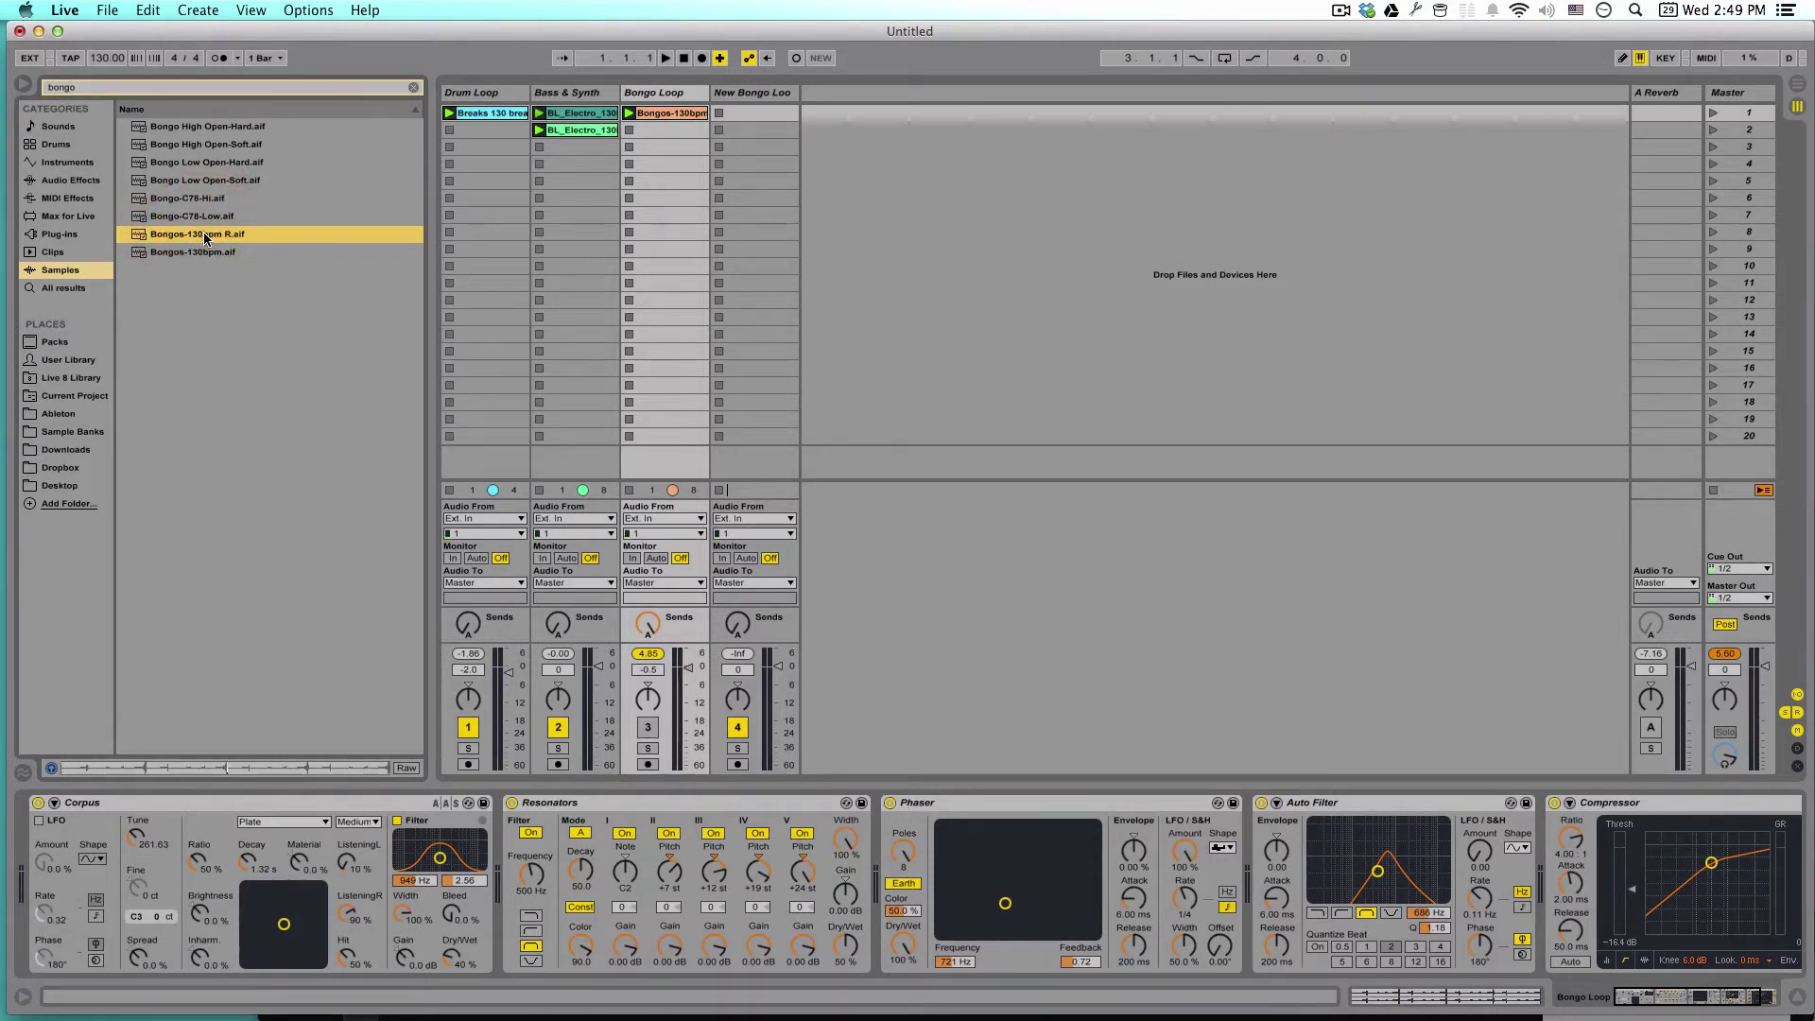
pyautogui.click(196, 253)
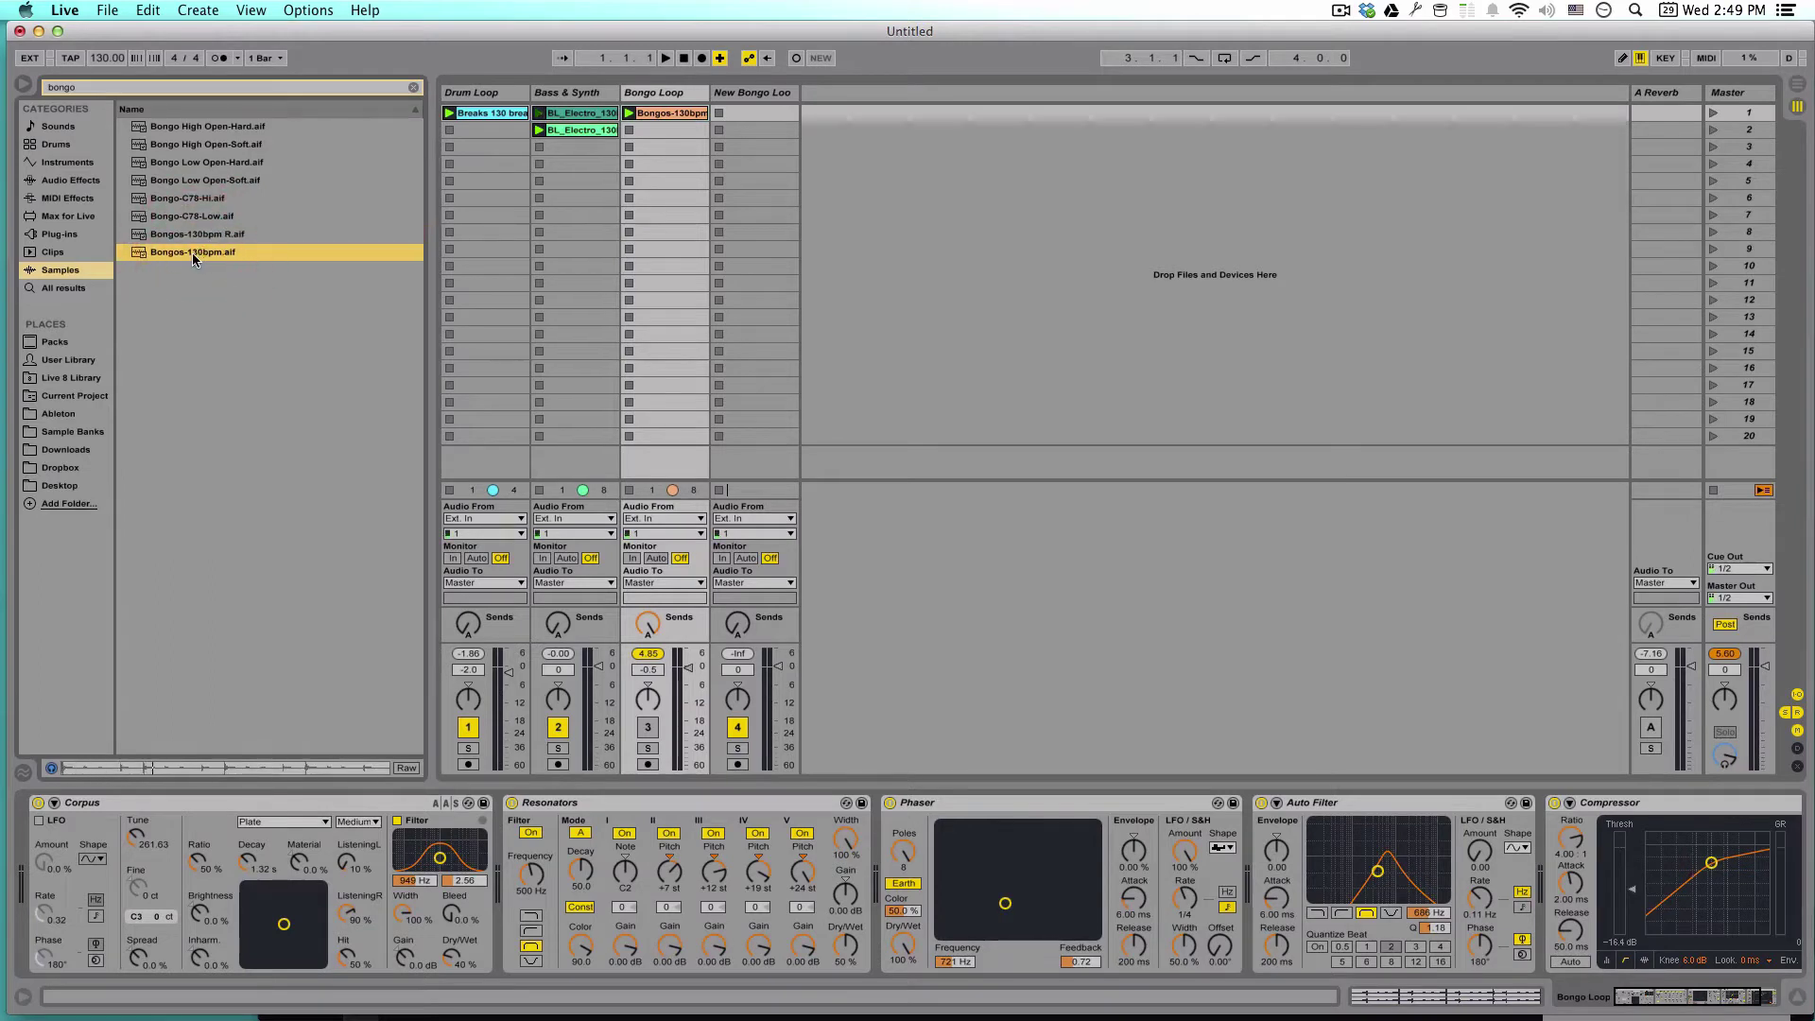
pyautogui.moveTo(191, 252); pyautogui.dragTo(761, 112)
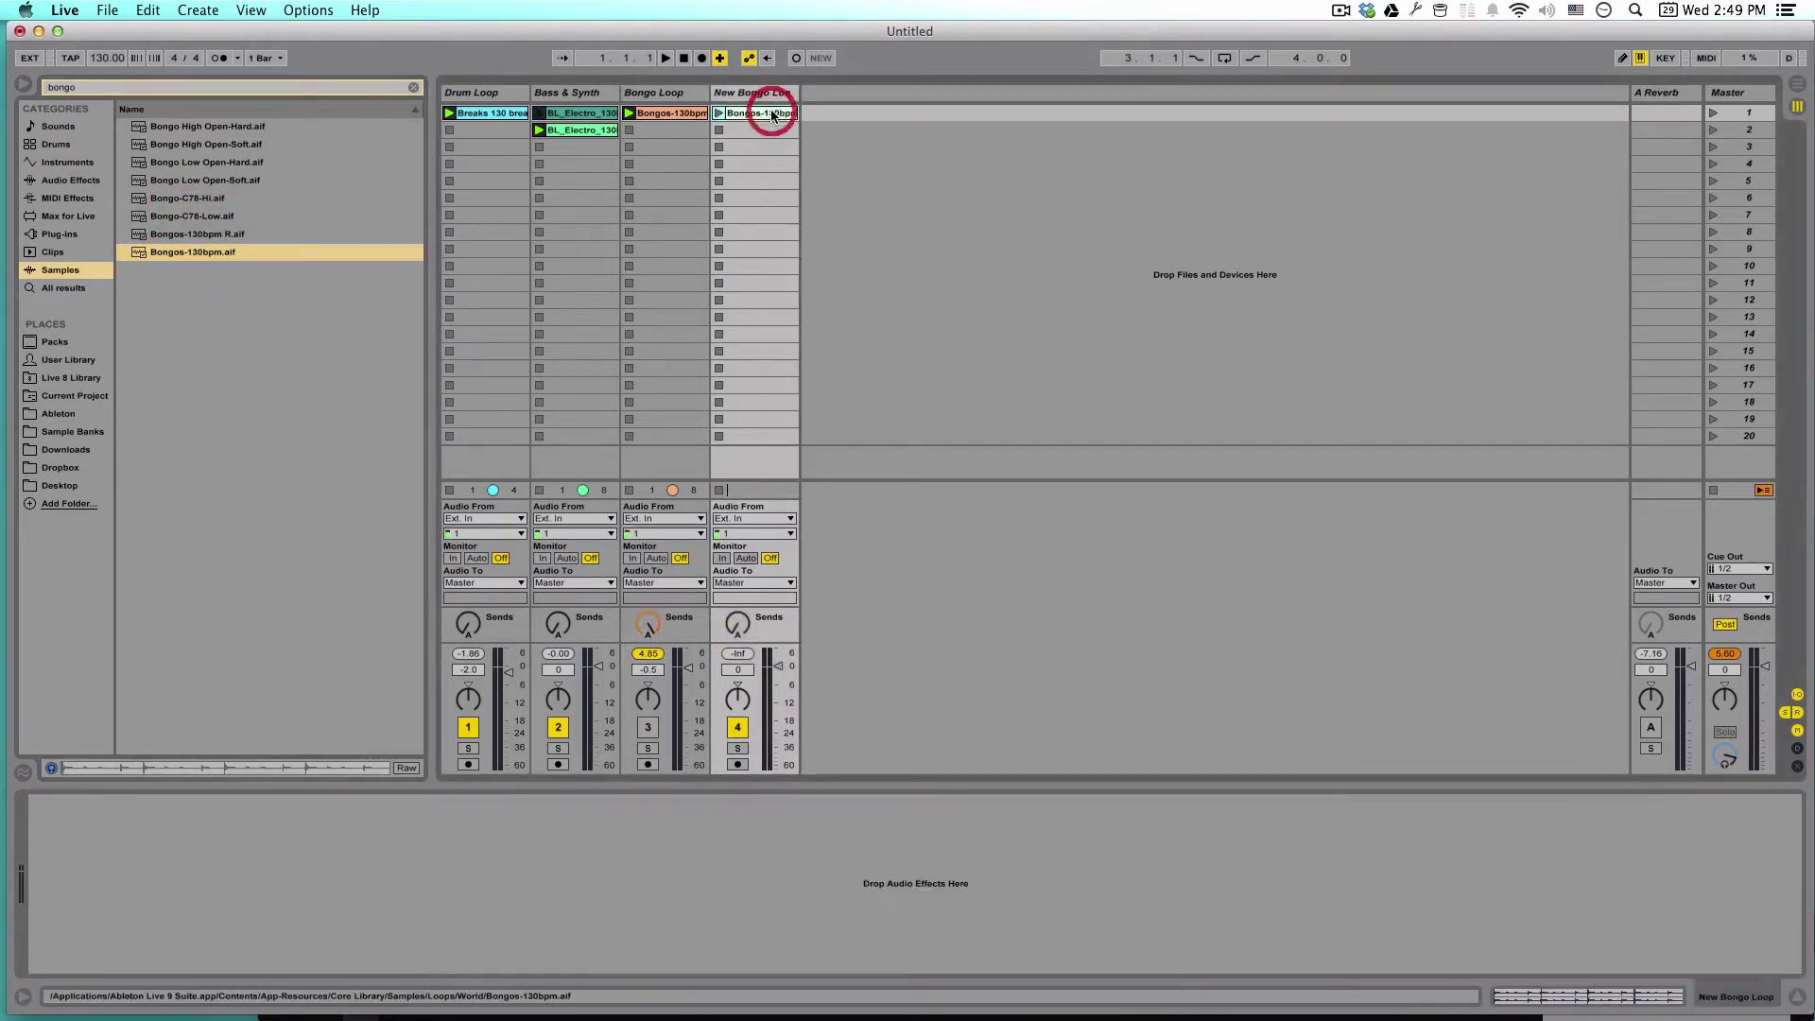
# Hide the browser, solo New Bongo Loop, and play its Bongos clip with sample settings shown.
pyautogui.click(24, 83)
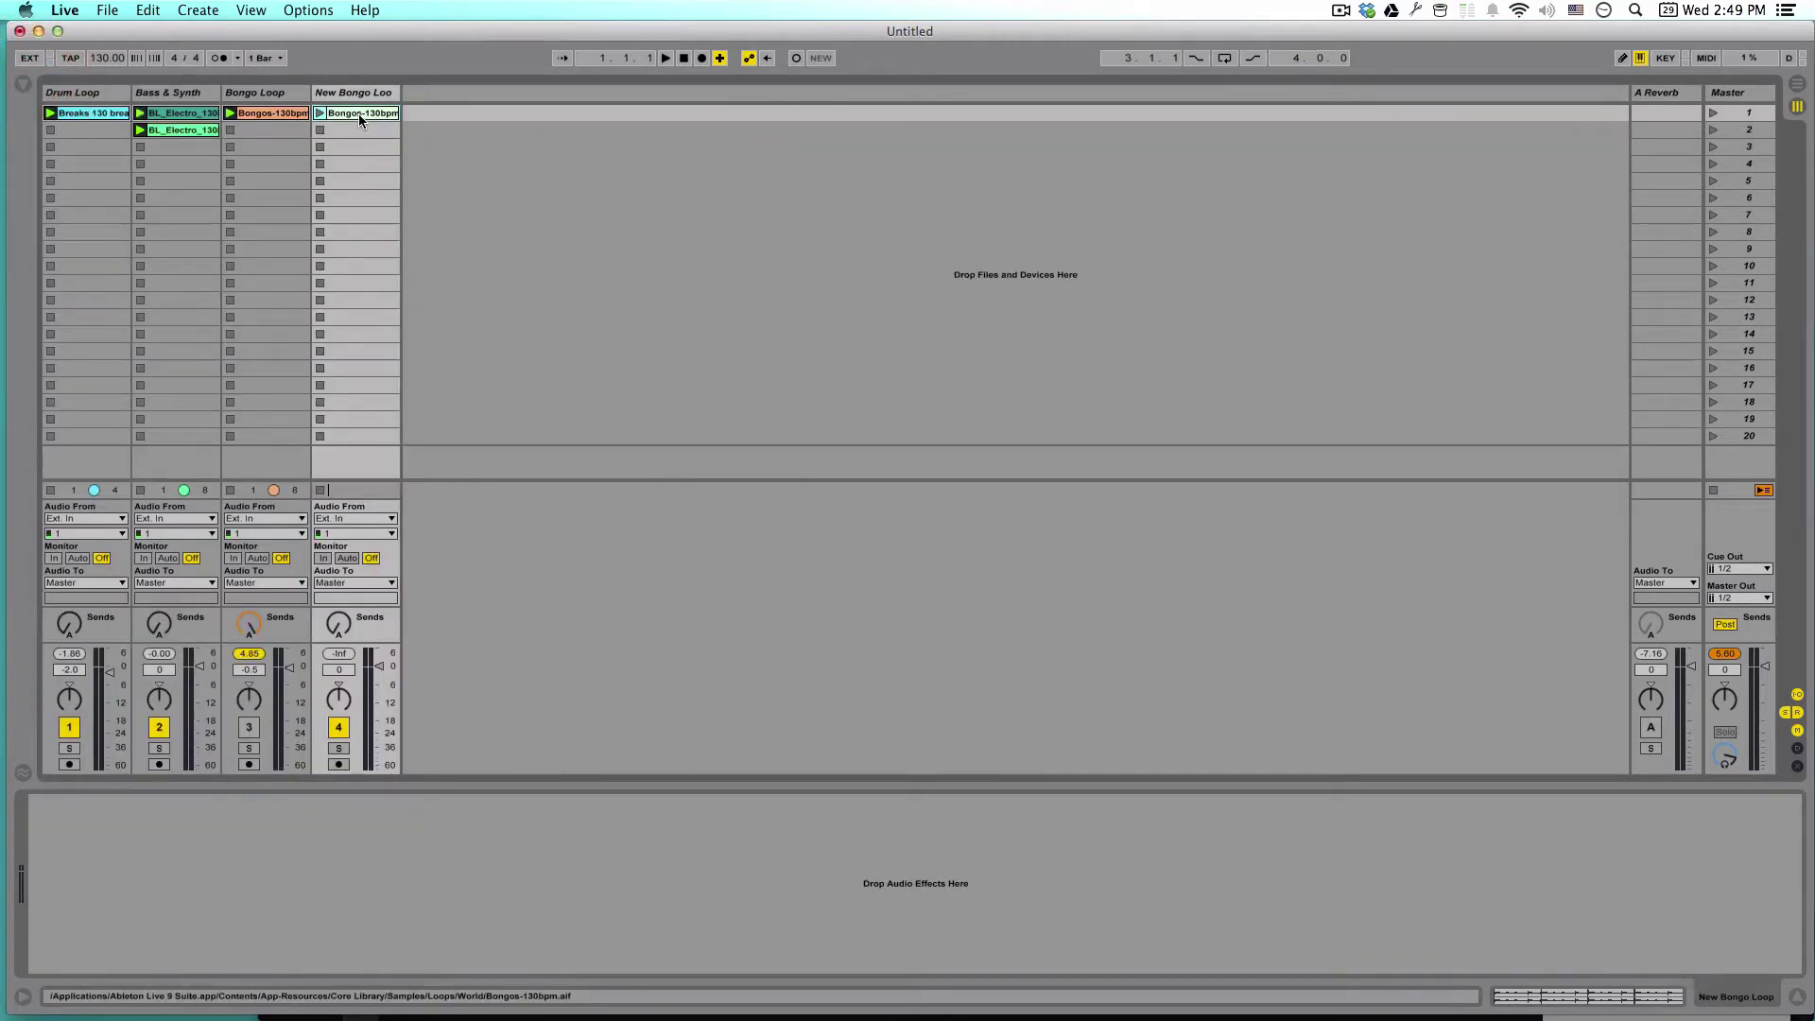
pyautogui.click(339, 749)
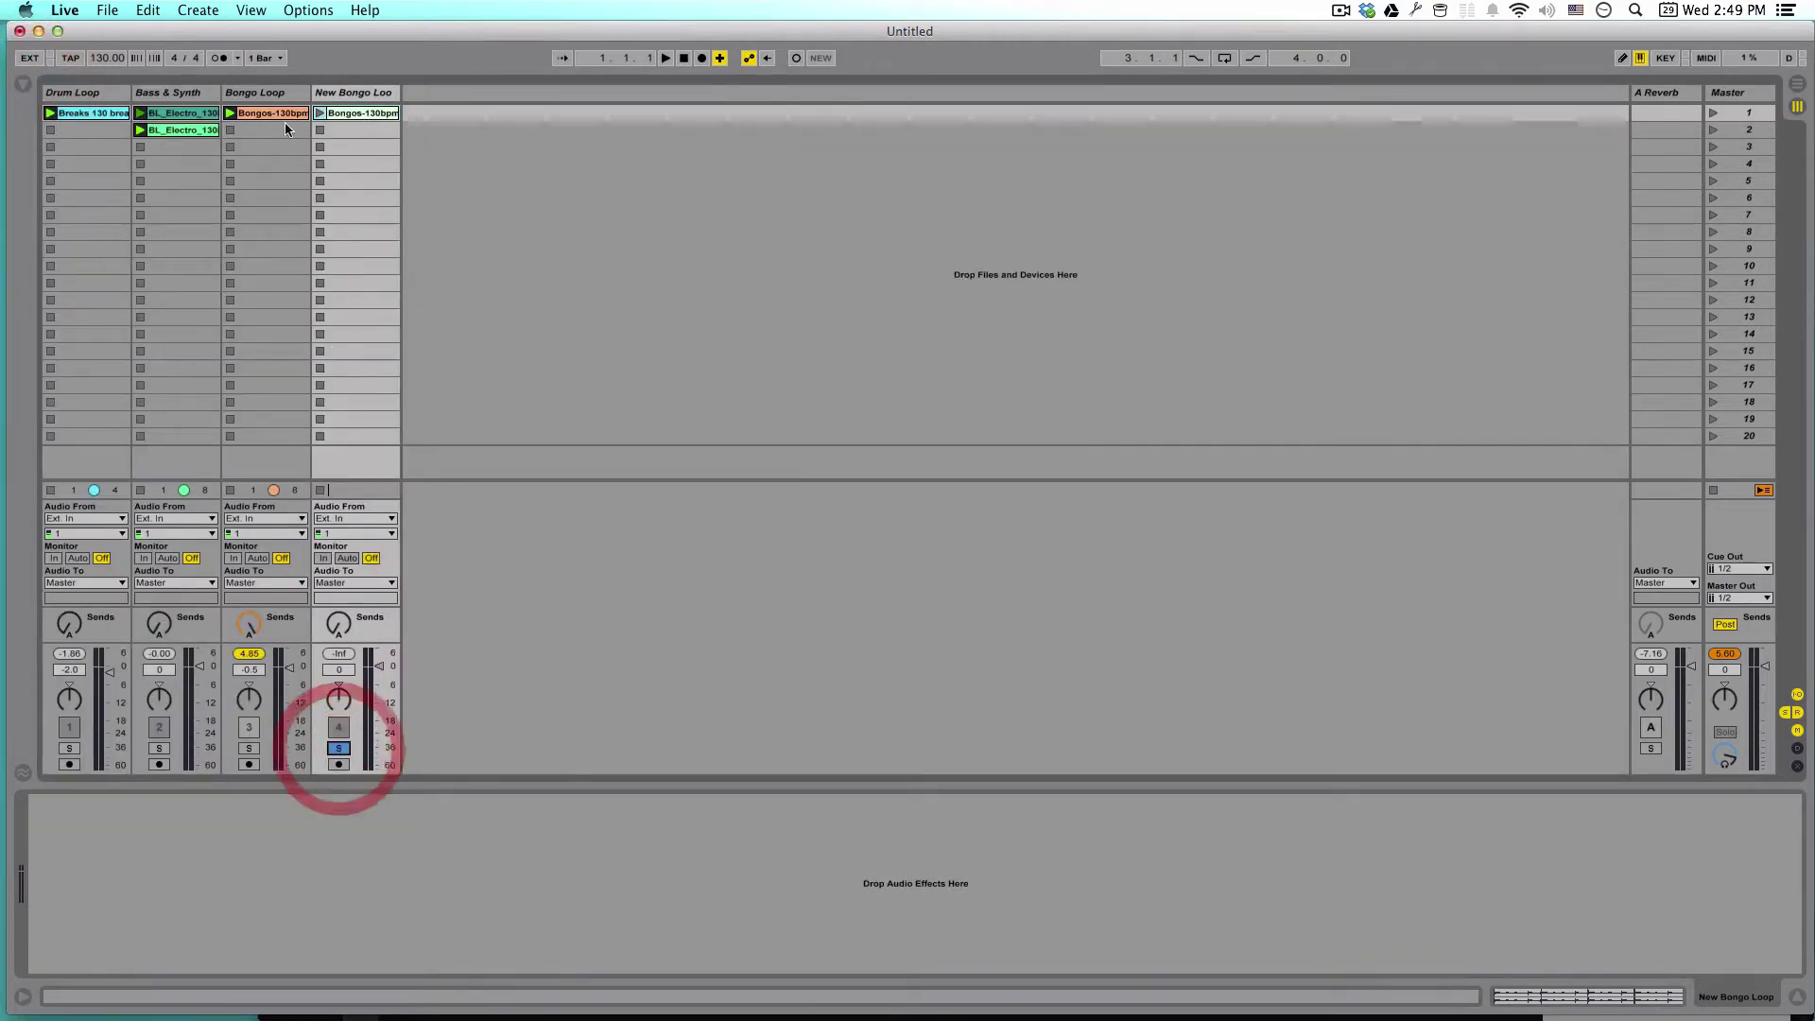
pyautogui.click(320, 113)
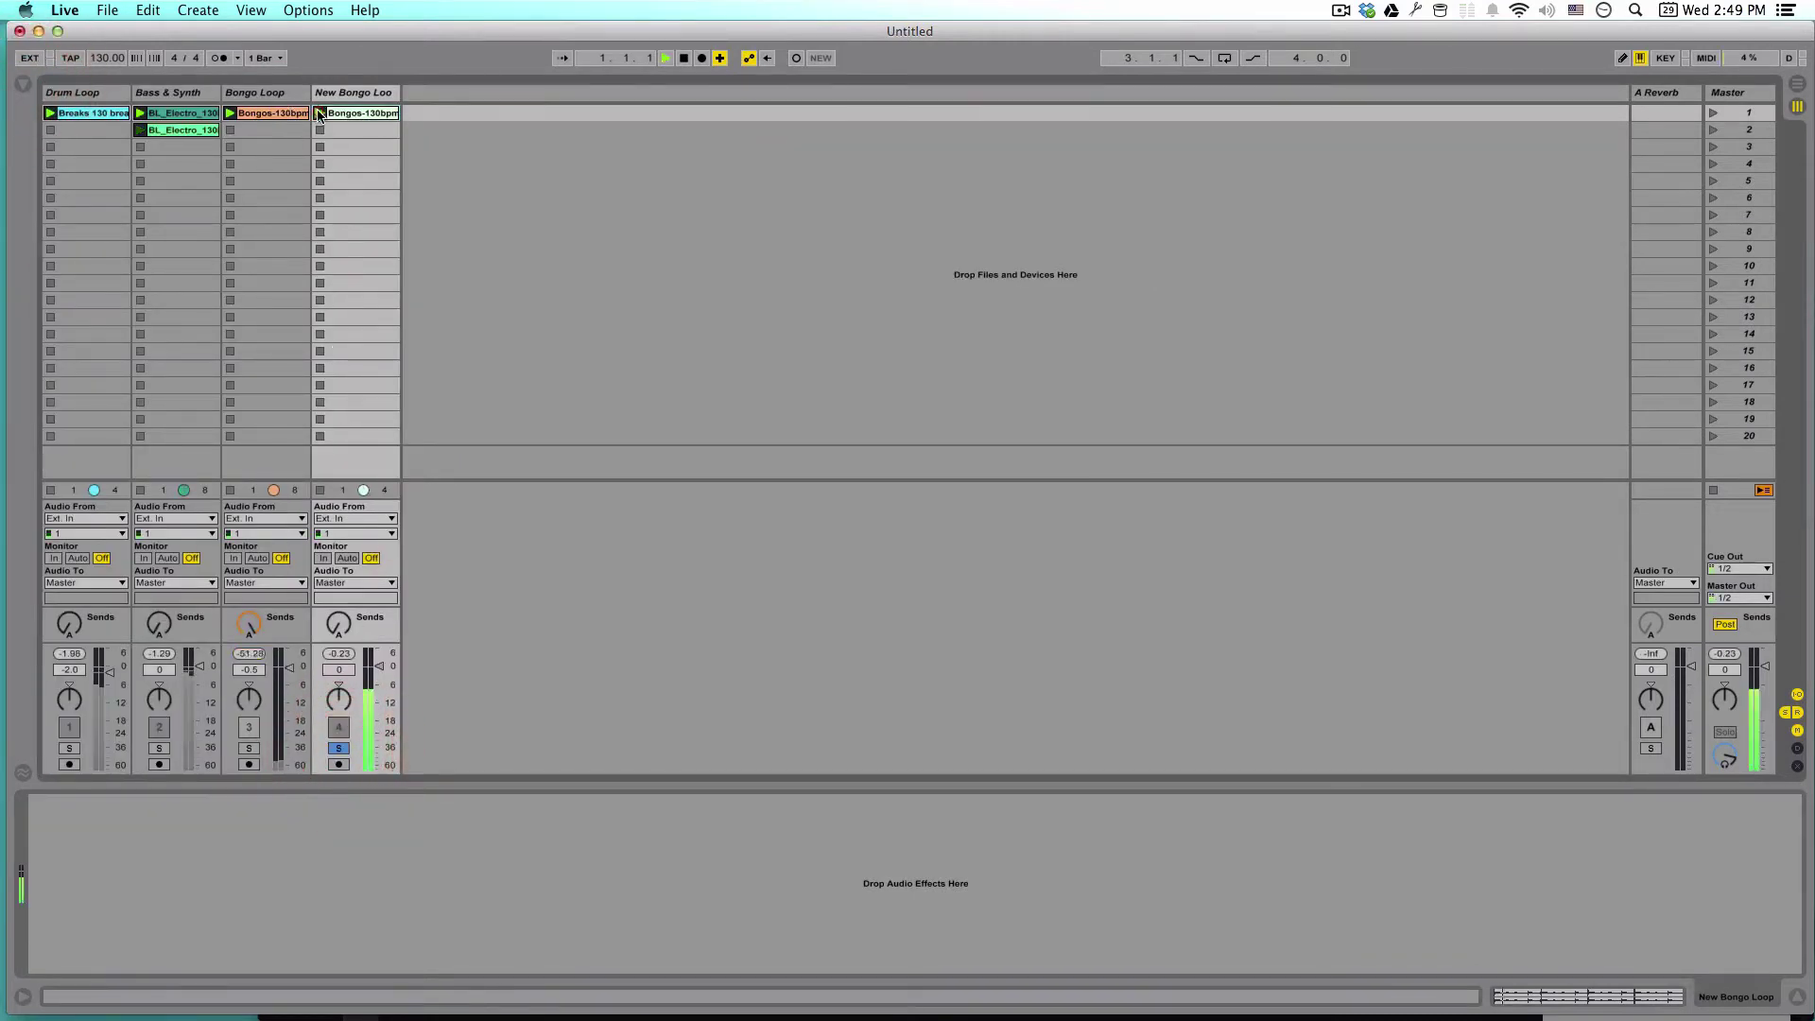
pyautogui.click(1610, 996)
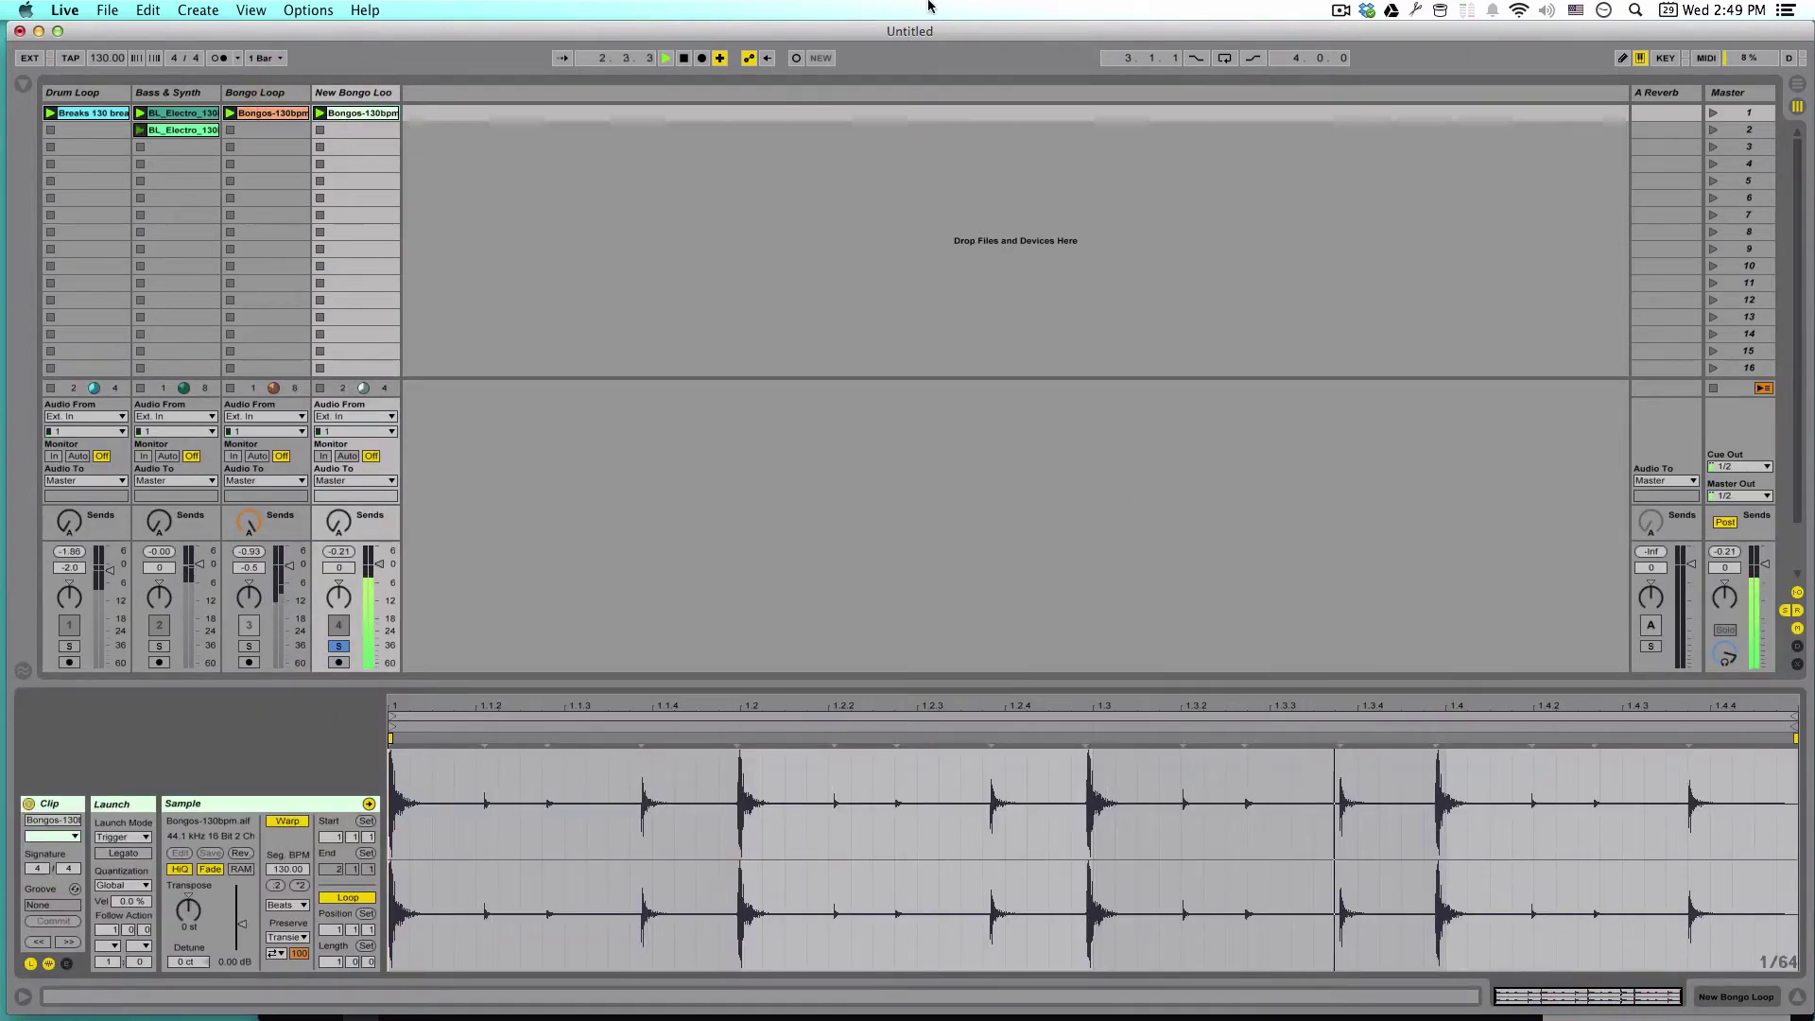
pyautogui.press('space')
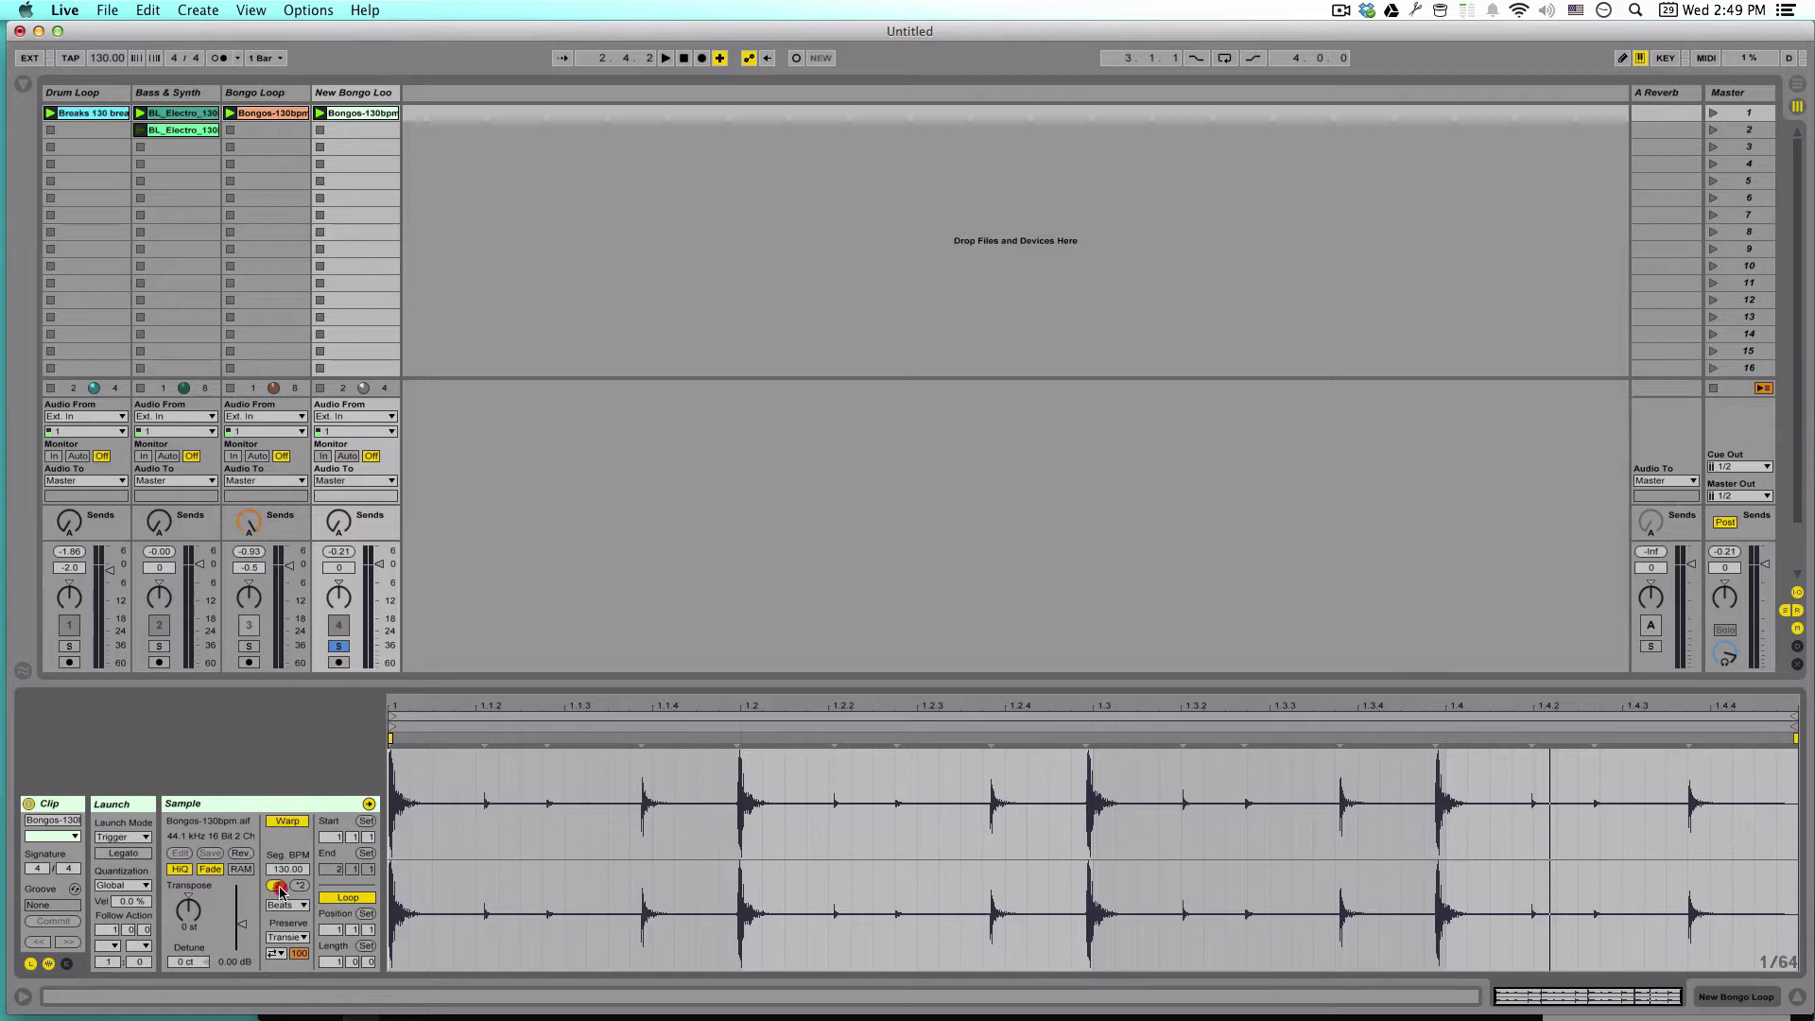
# Change the clip's segment BPM, halving to 65 then doubling up to 260.
pyautogui.click(277, 886)
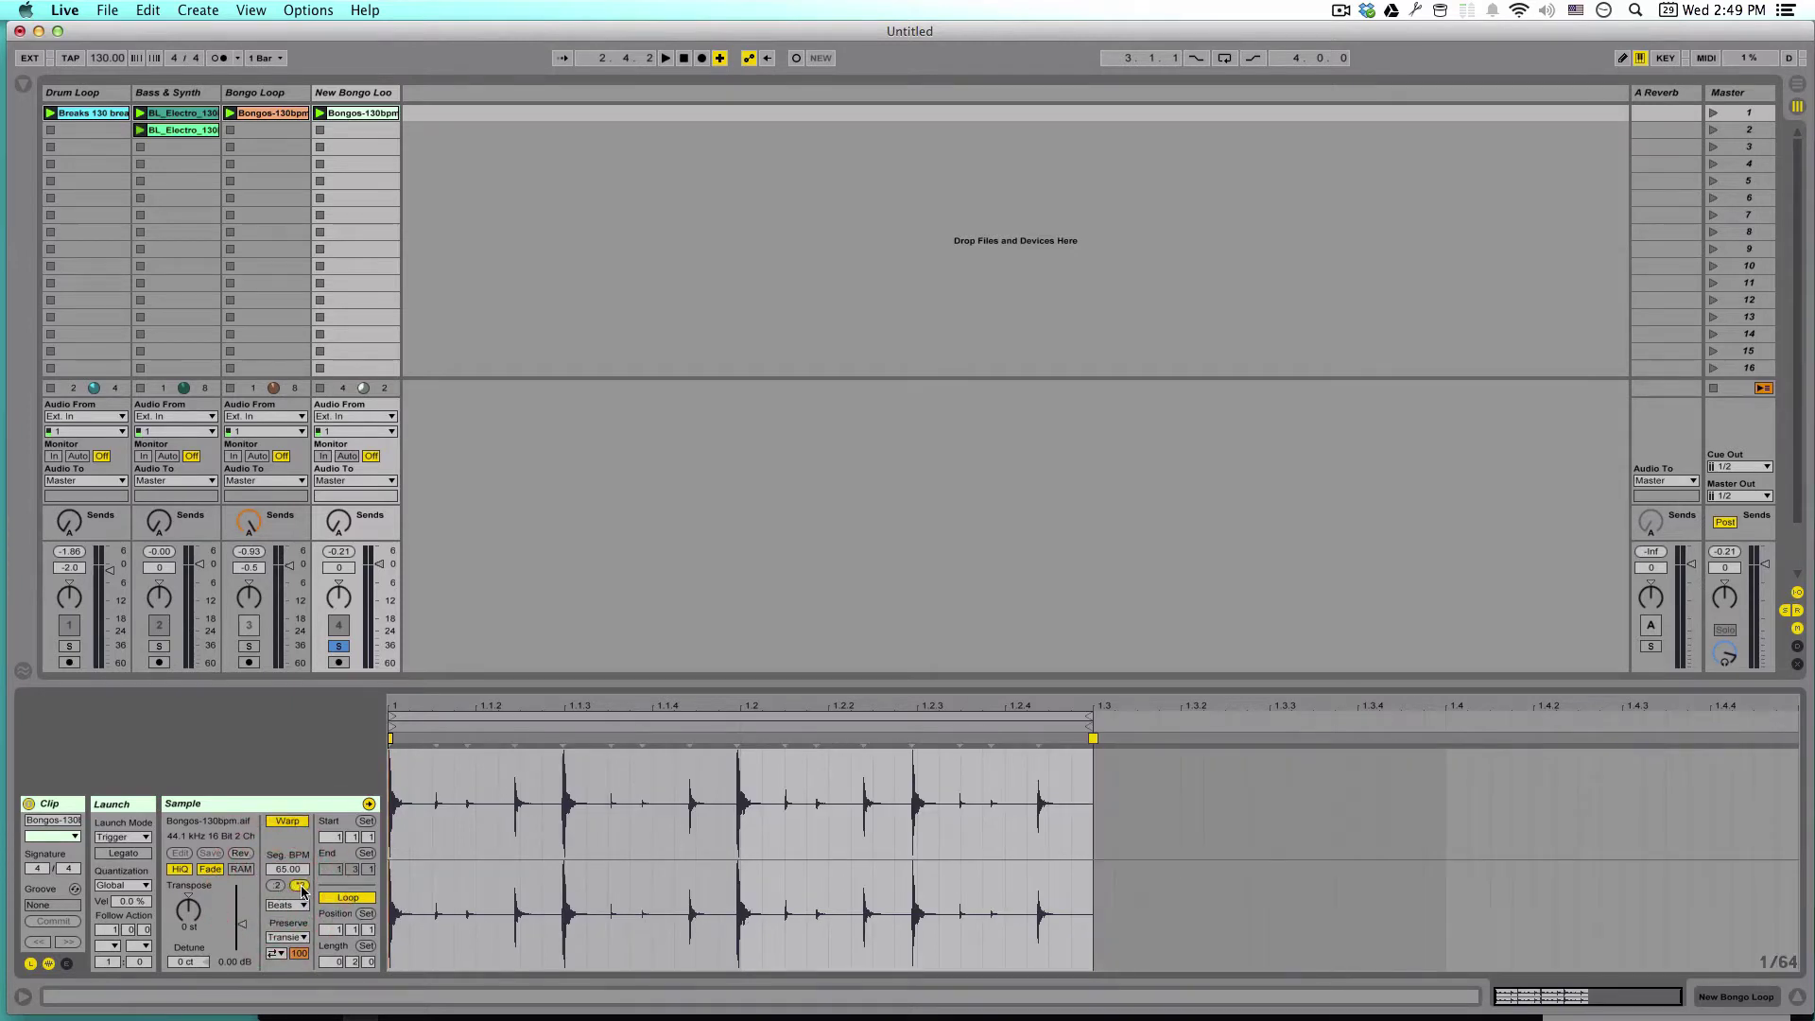
pyautogui.click(299, 886)
pyautogui.click(300, 886)
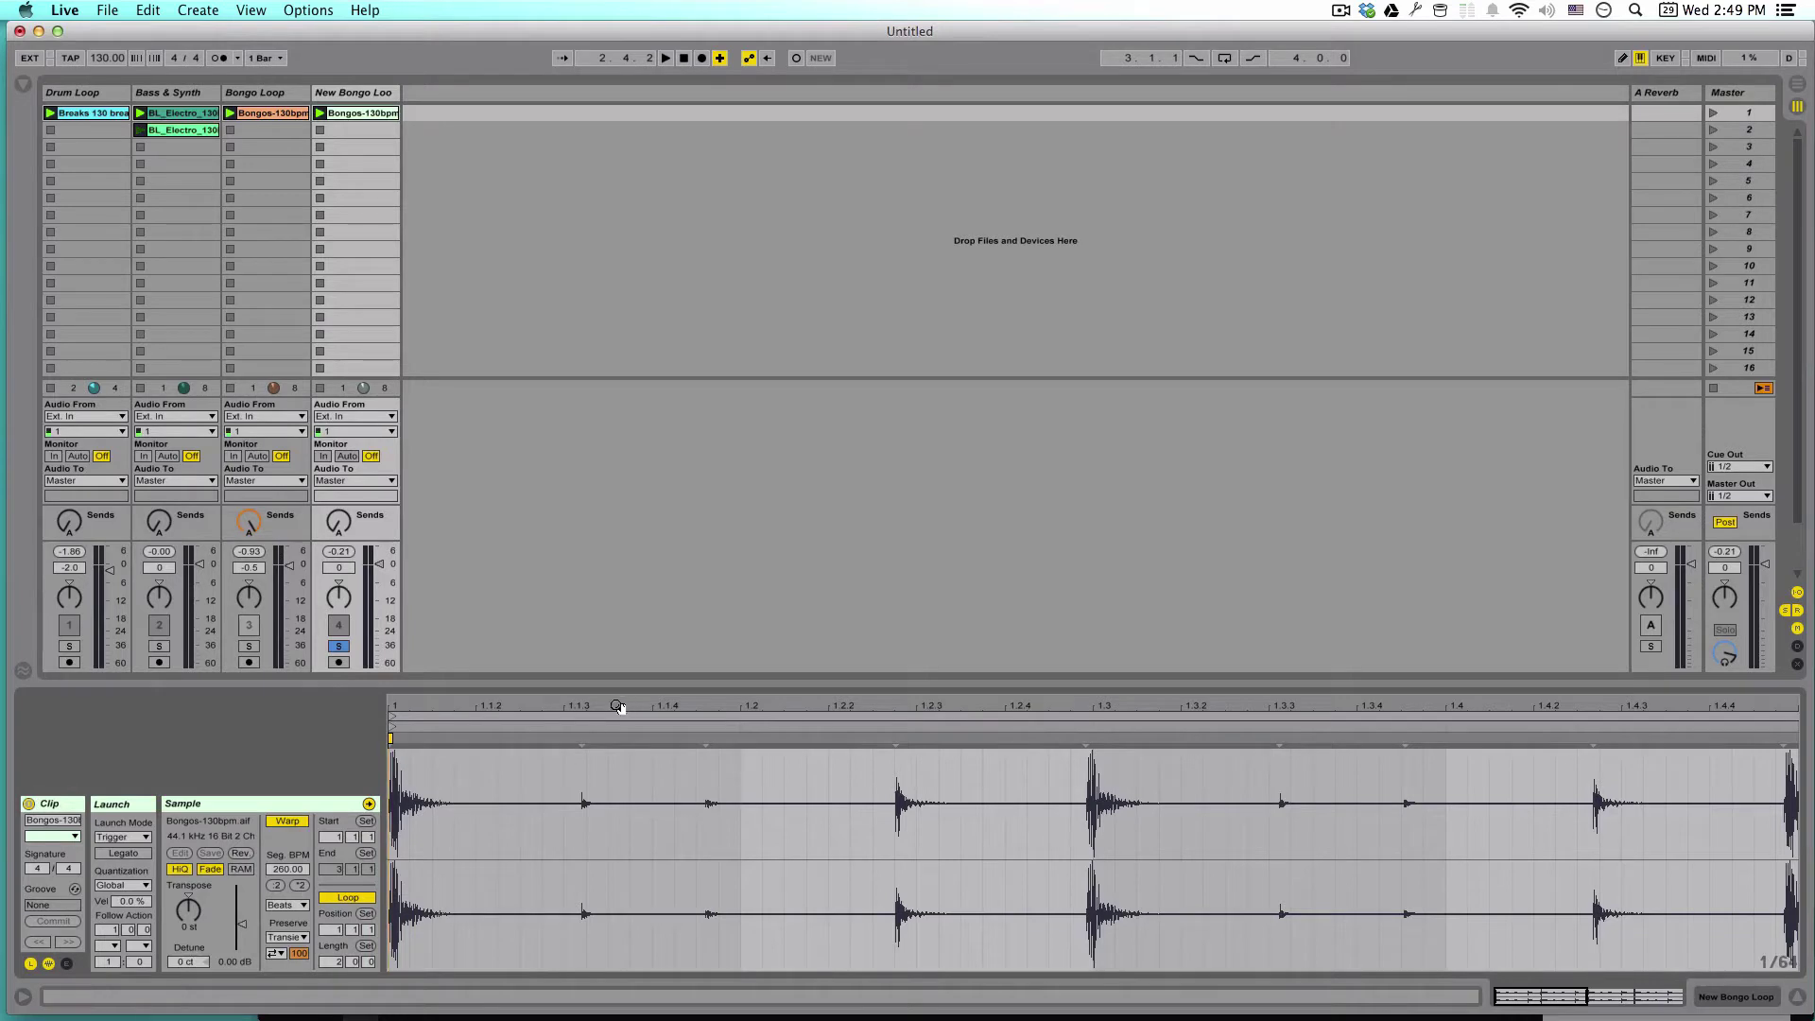
# Set the clip's warp mode to Complex Pro and audition the loop.
pyautogui.click(289, 906)
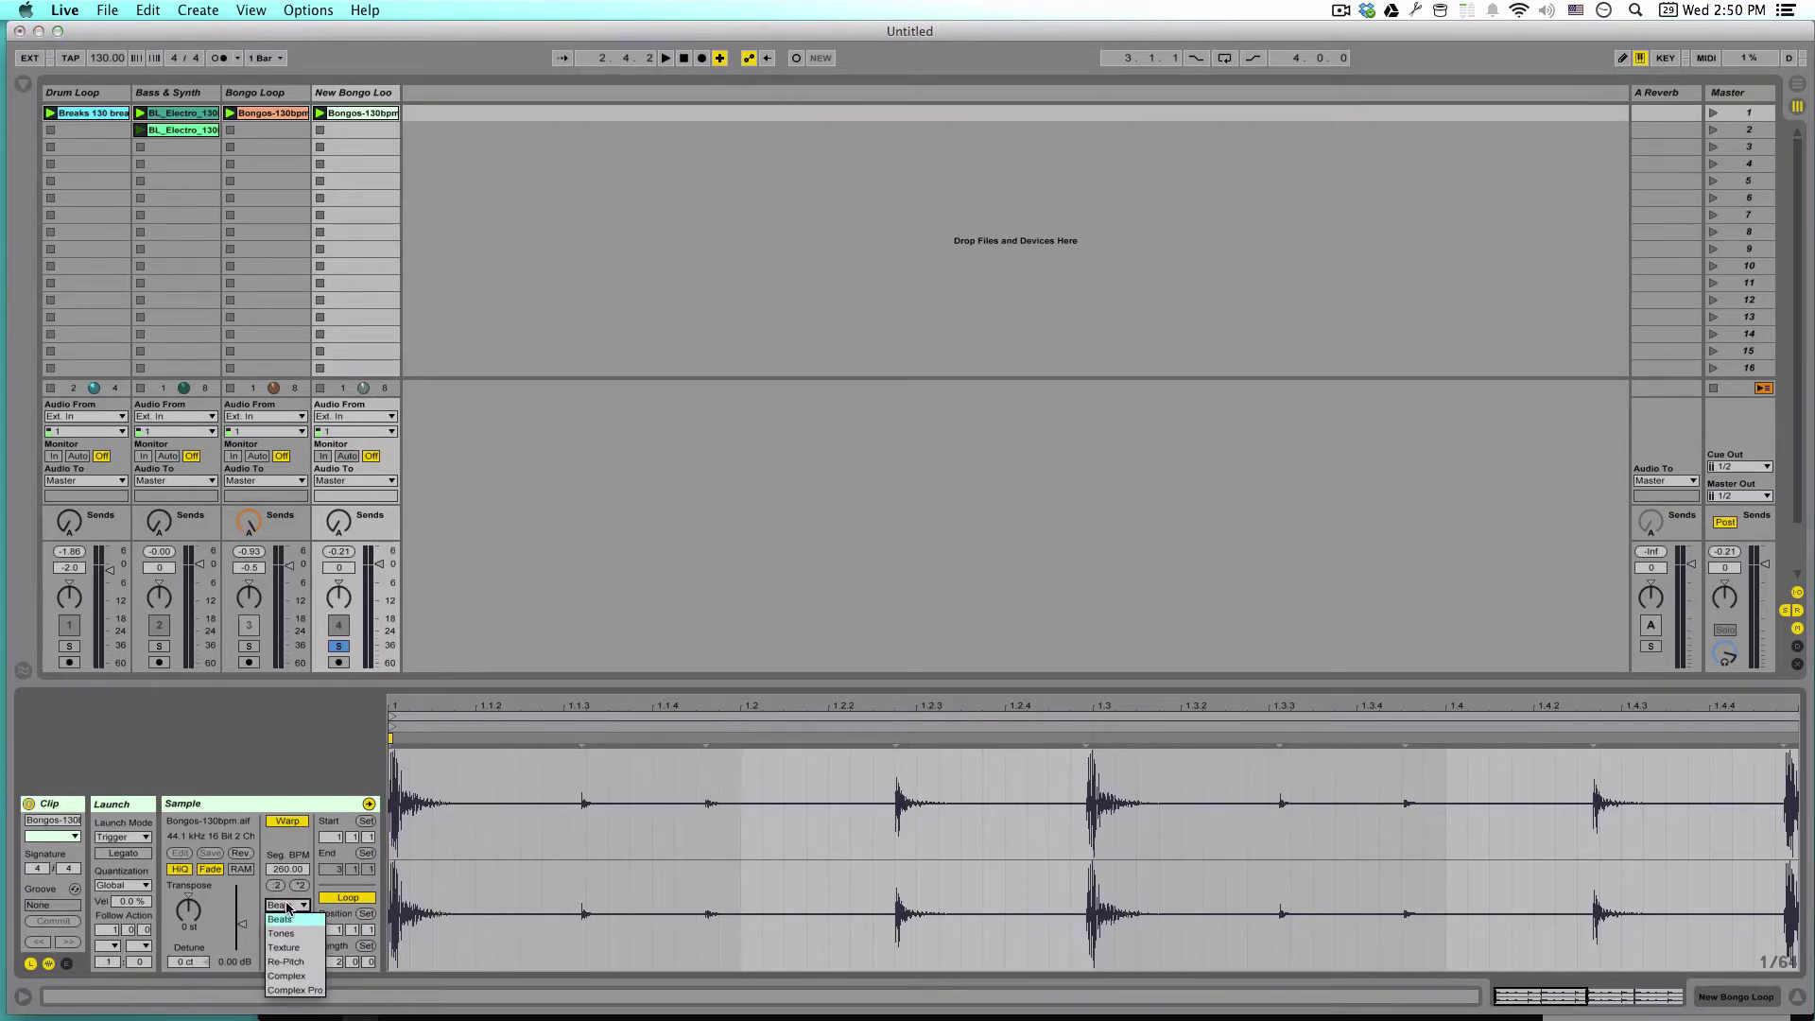
pyautogui.click(295, 990)
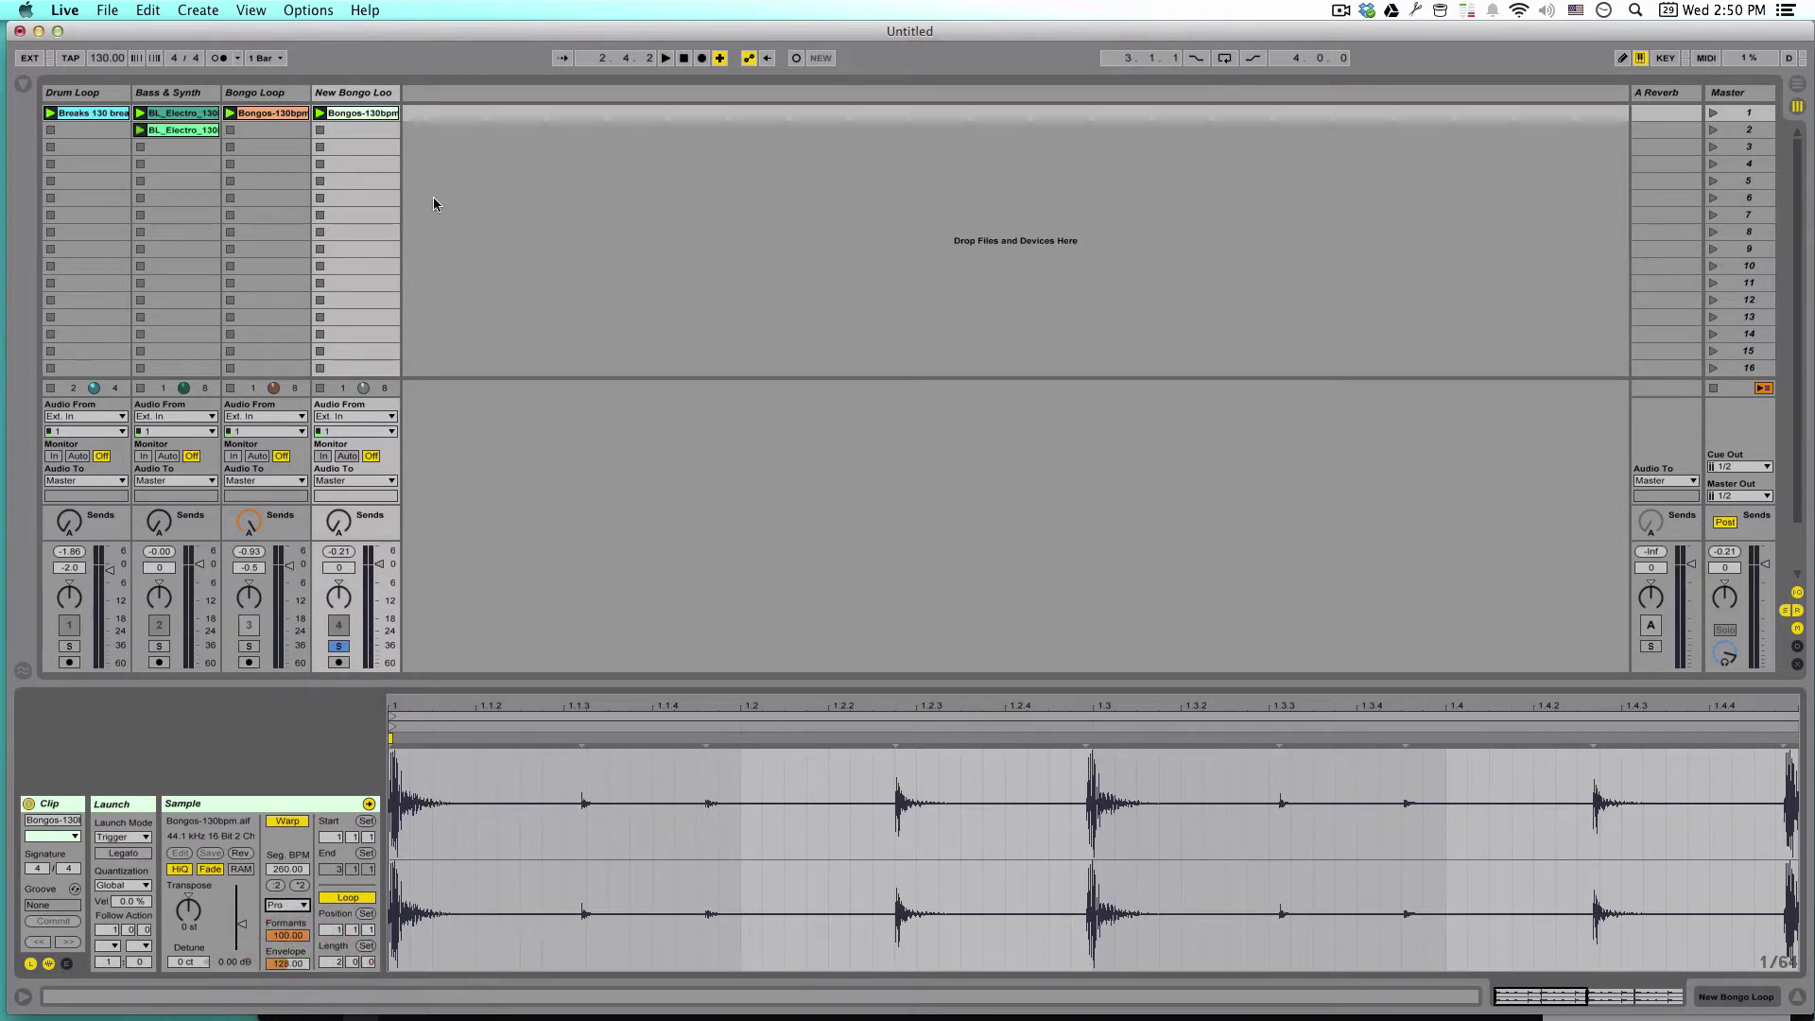
pyautogui.press('space')
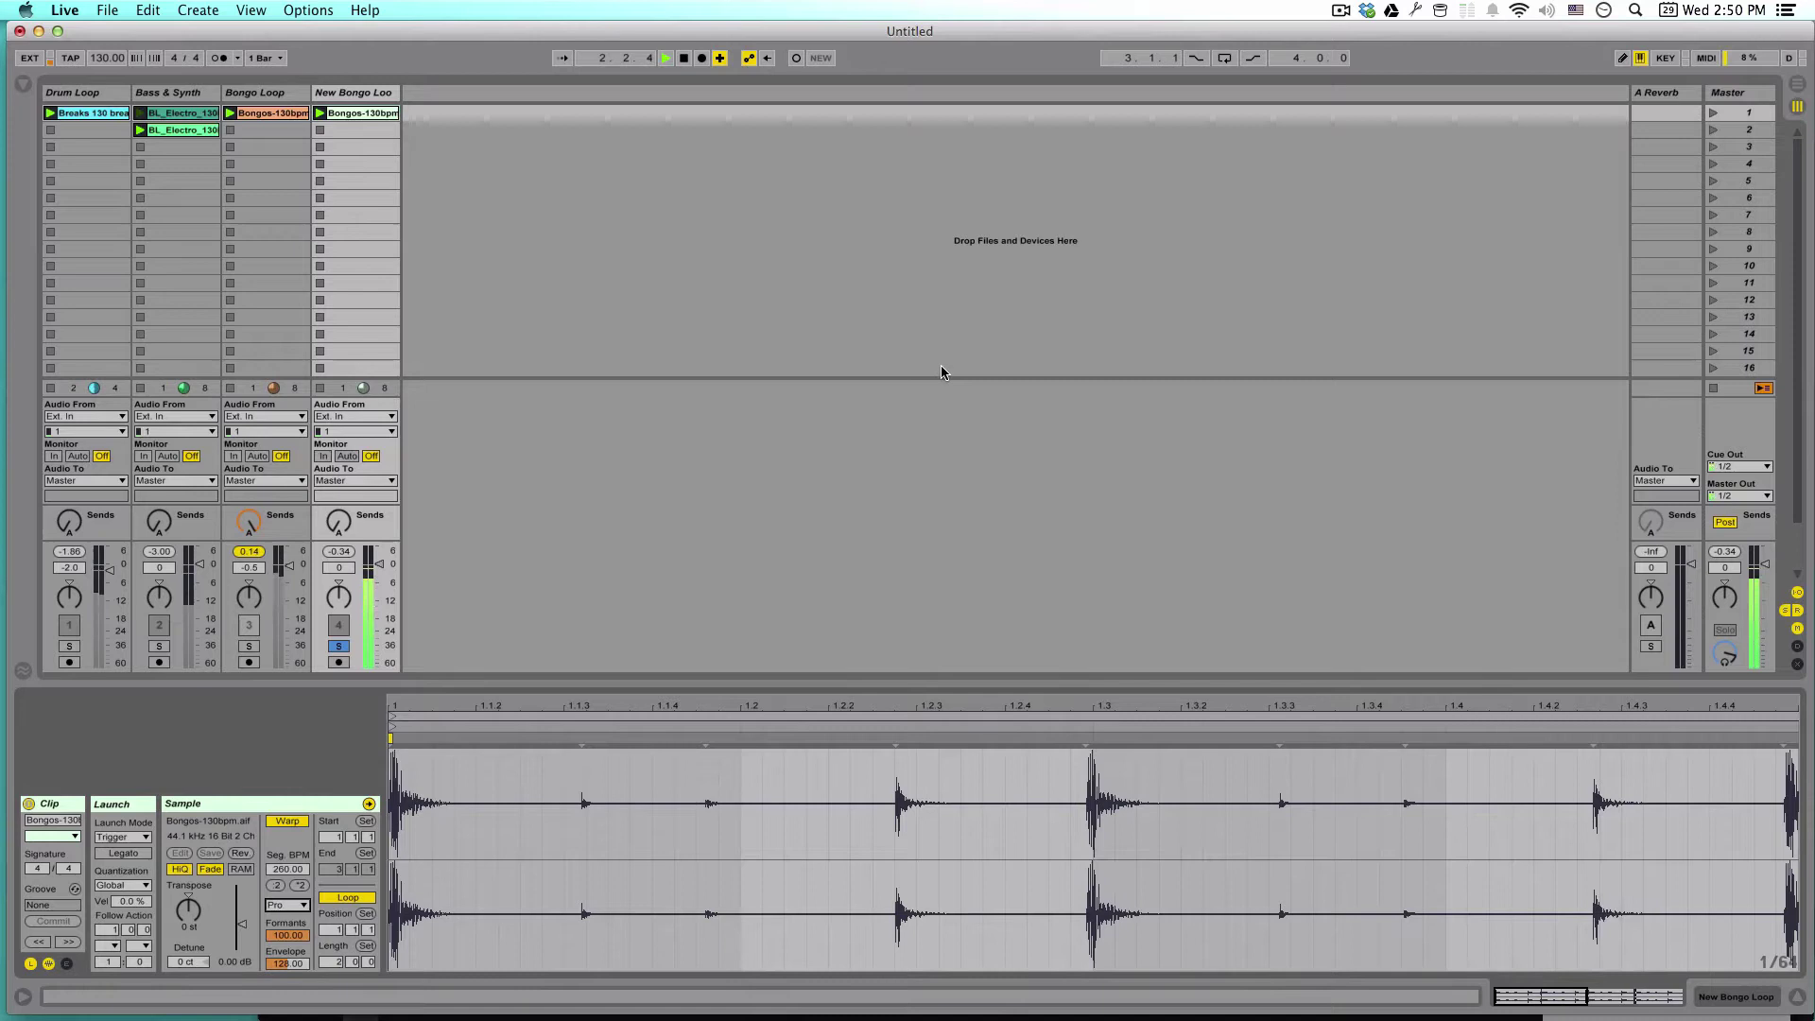
pyautogui.press('space')
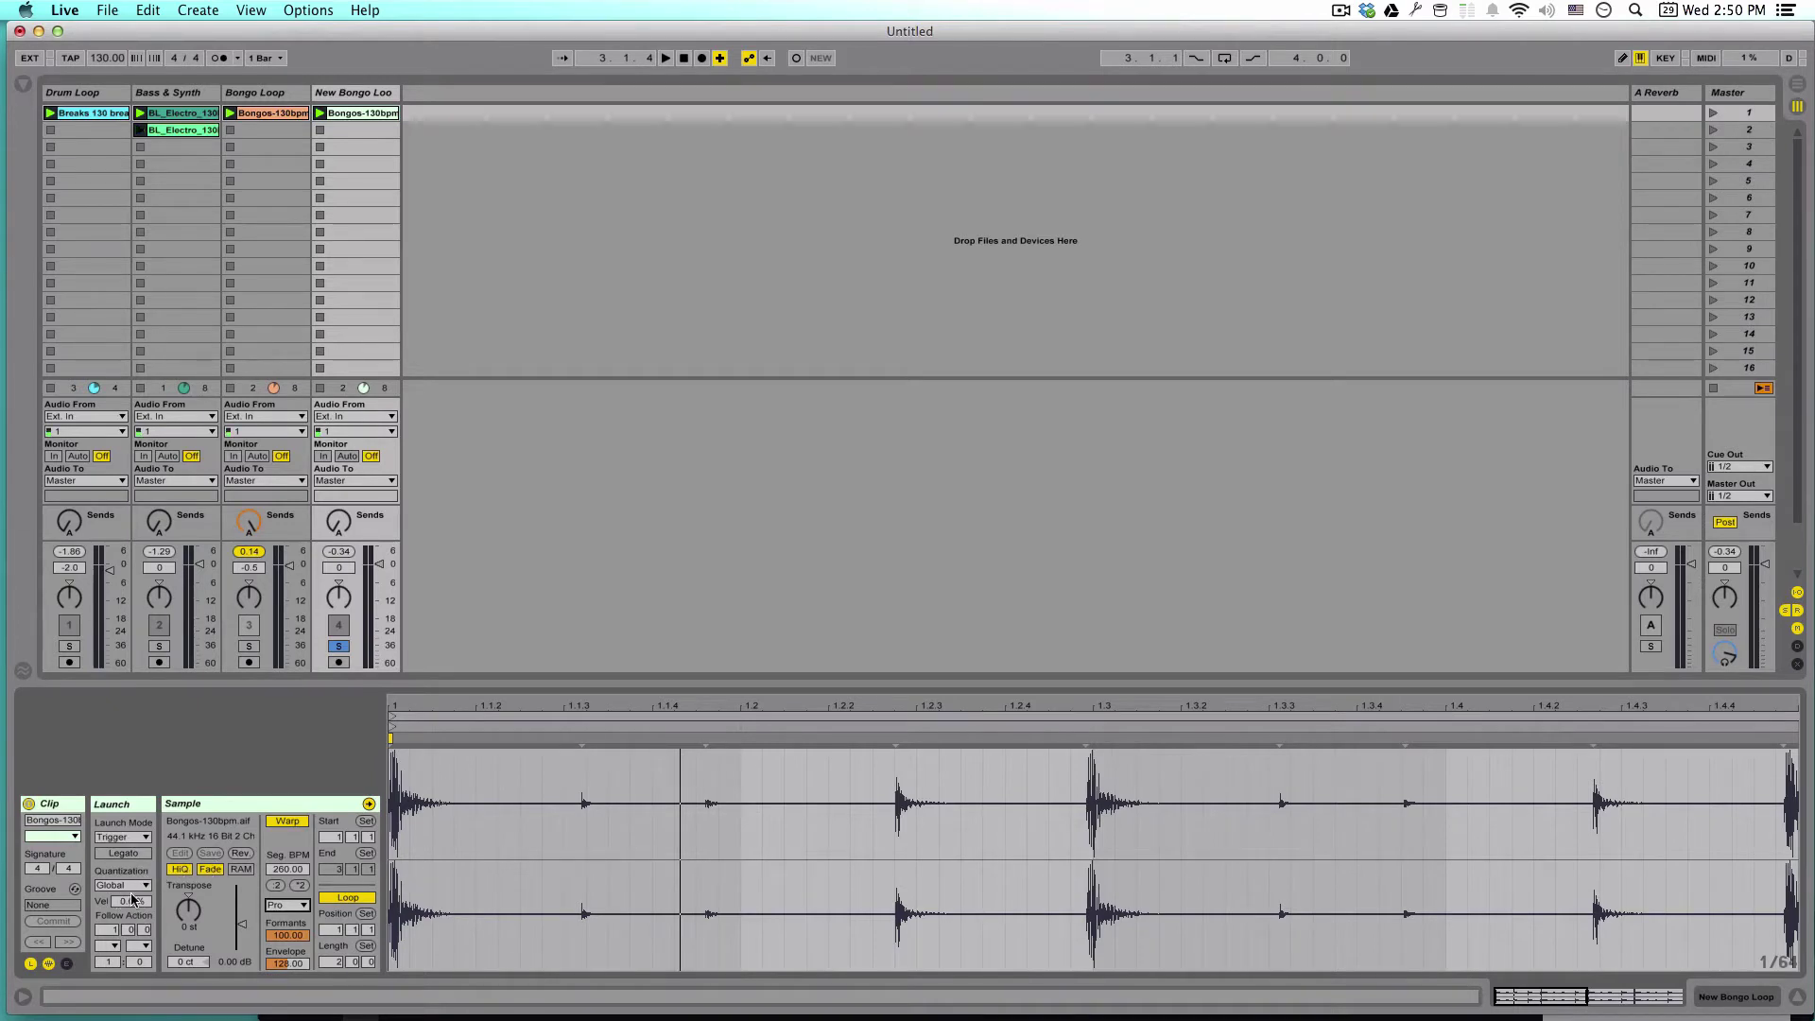
# Reverse the bongo sample, zoom out on the waveform, and audition the reversed loop.
pyautogui.click(240, 856)
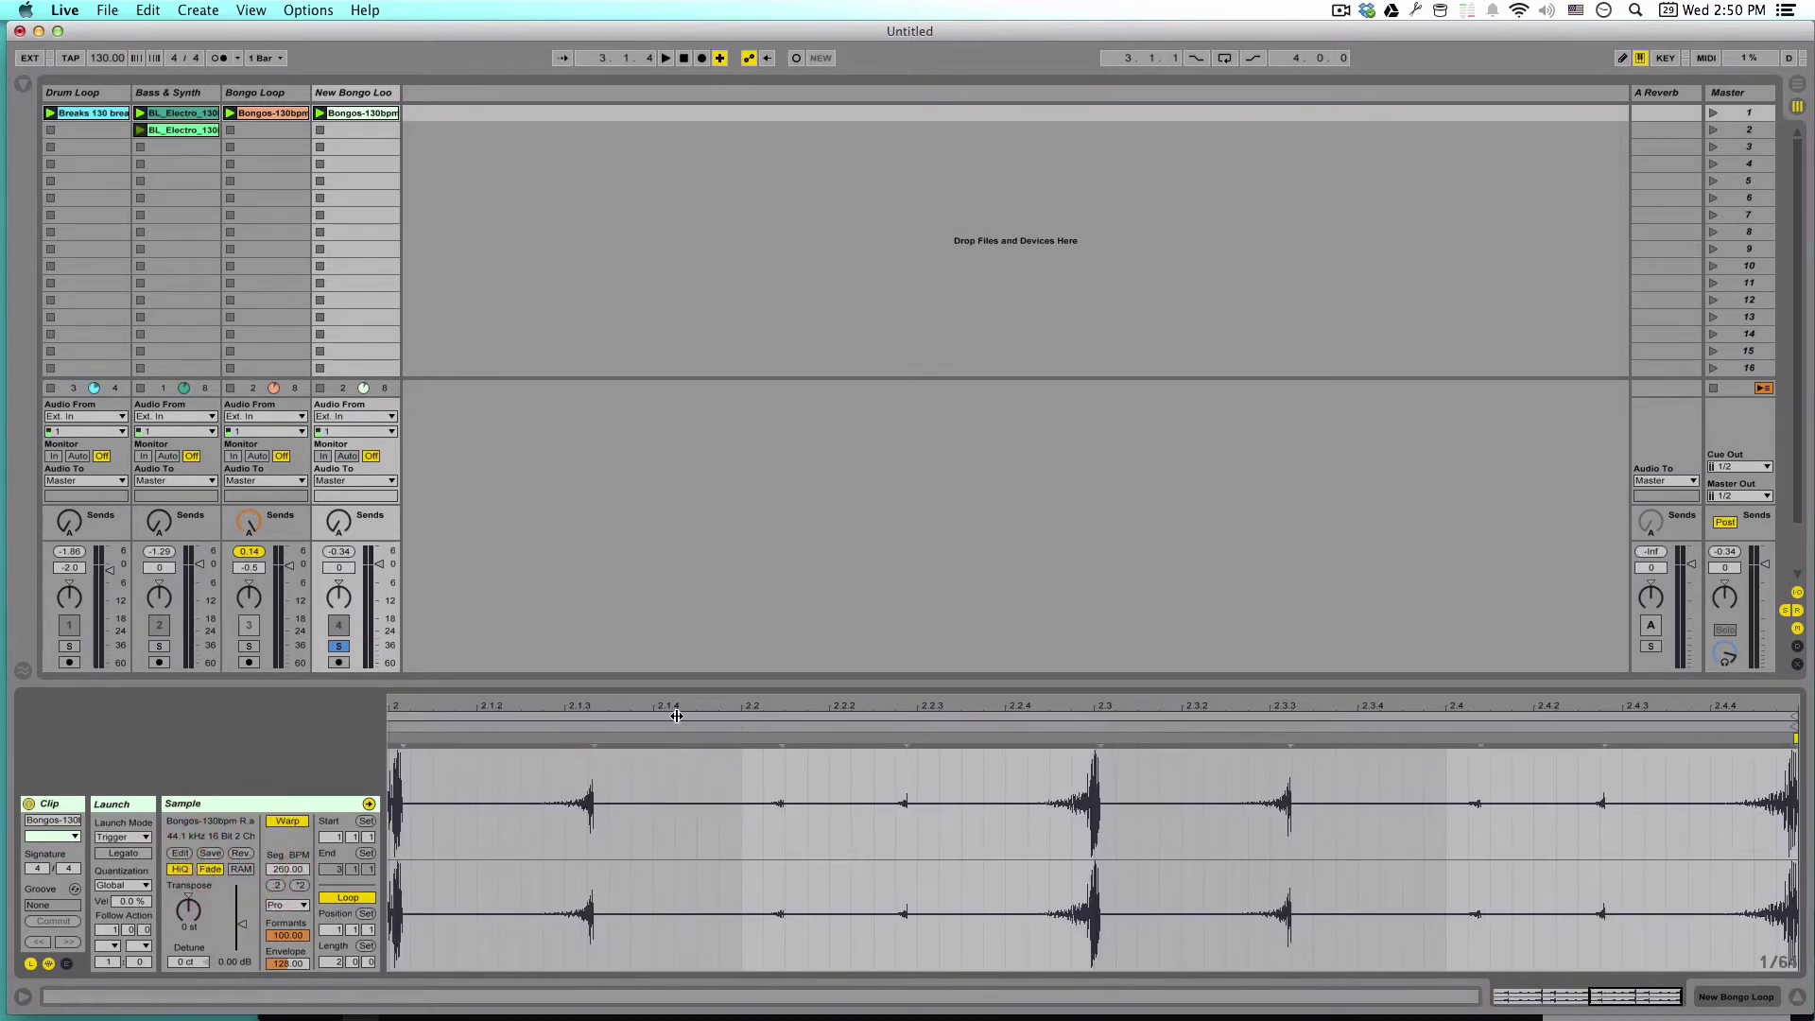
pyautogui.moveTo(1245, 711); pyautogui.dragTo(1244, 681)
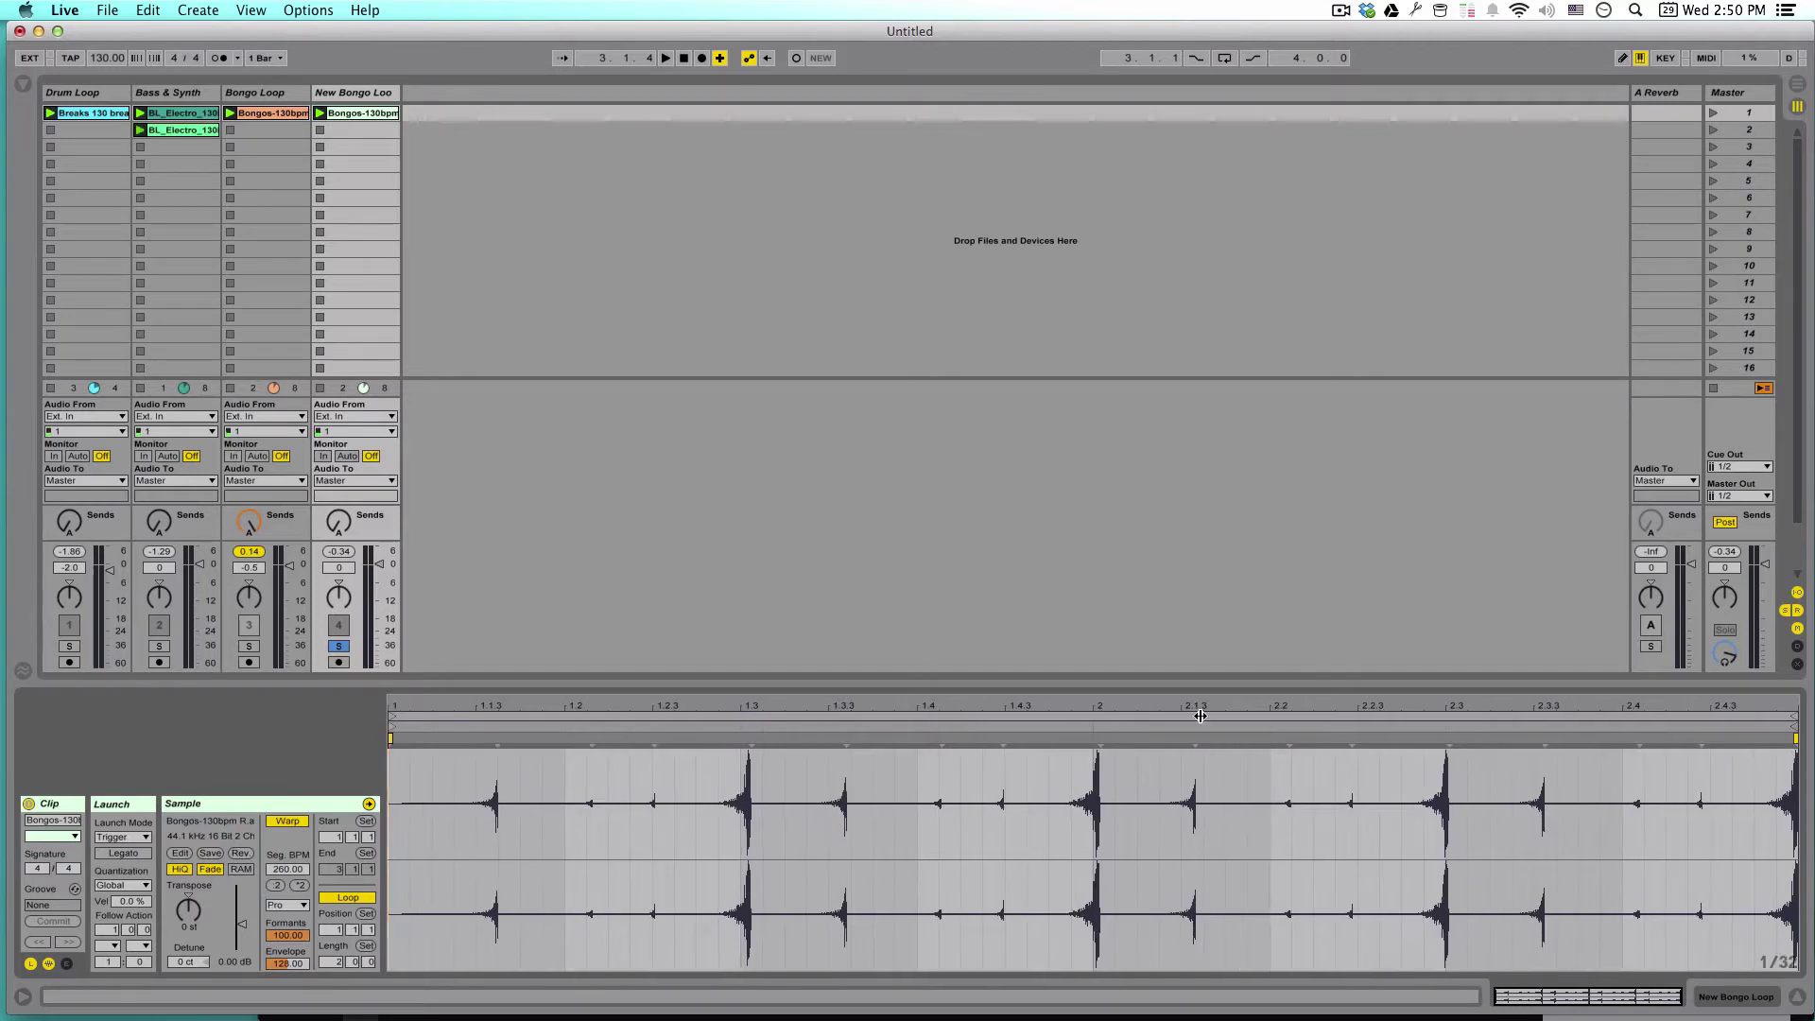
pyautogui.press('space')
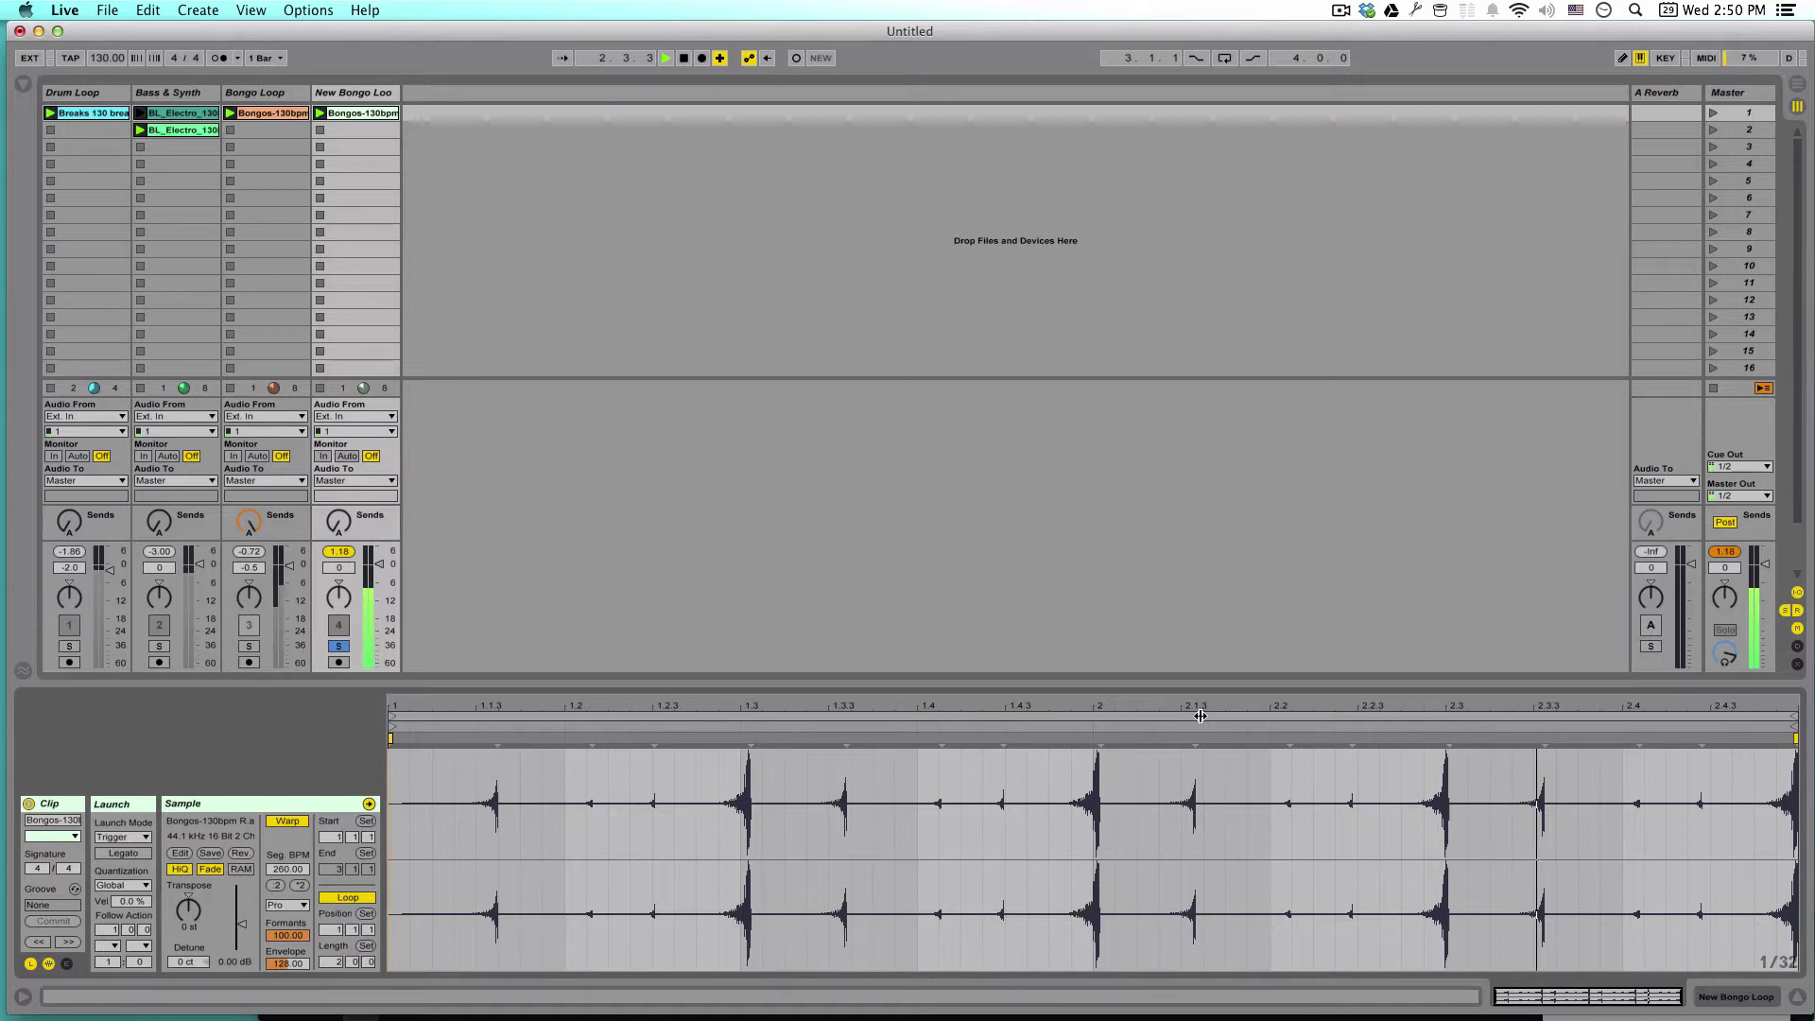
pyautogui.press('space')
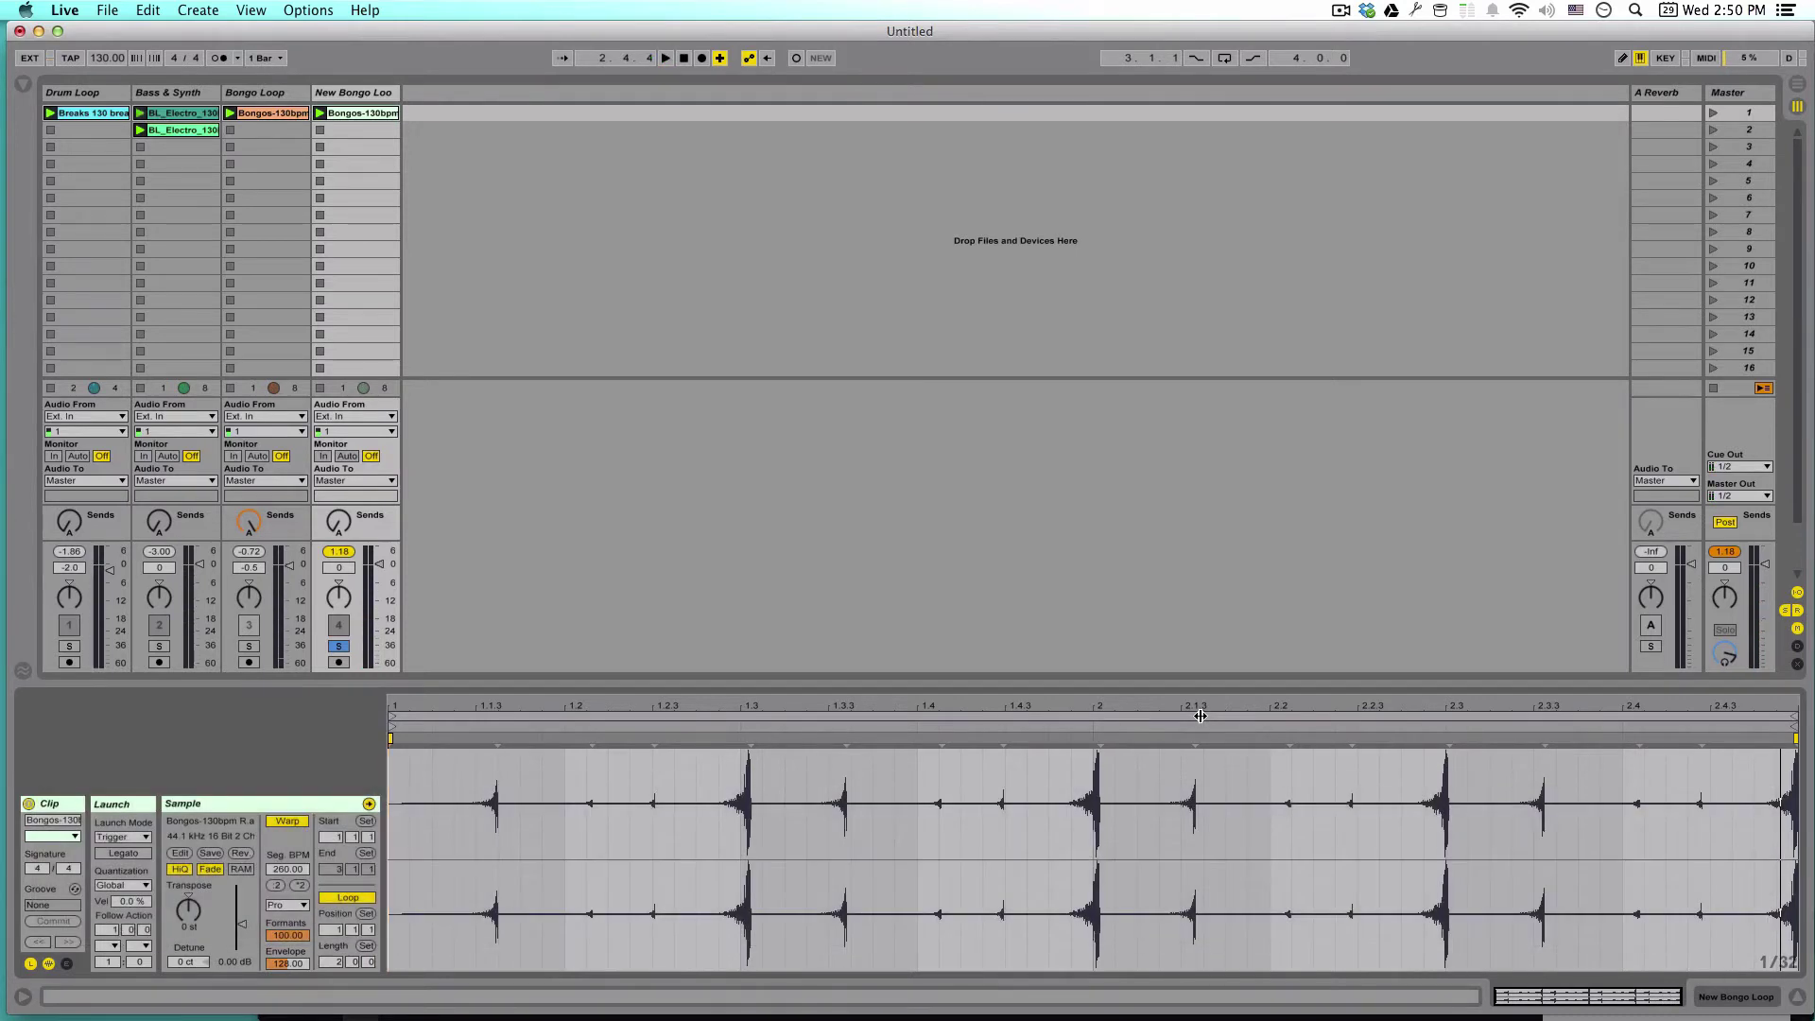
# Add warp markers at 1.3, 2 and 2.3, nudge each slightly earlier, and play to check.
pyautogui.doubleClick(752, 746)
pyautogui.doubleClick(1099, 746)
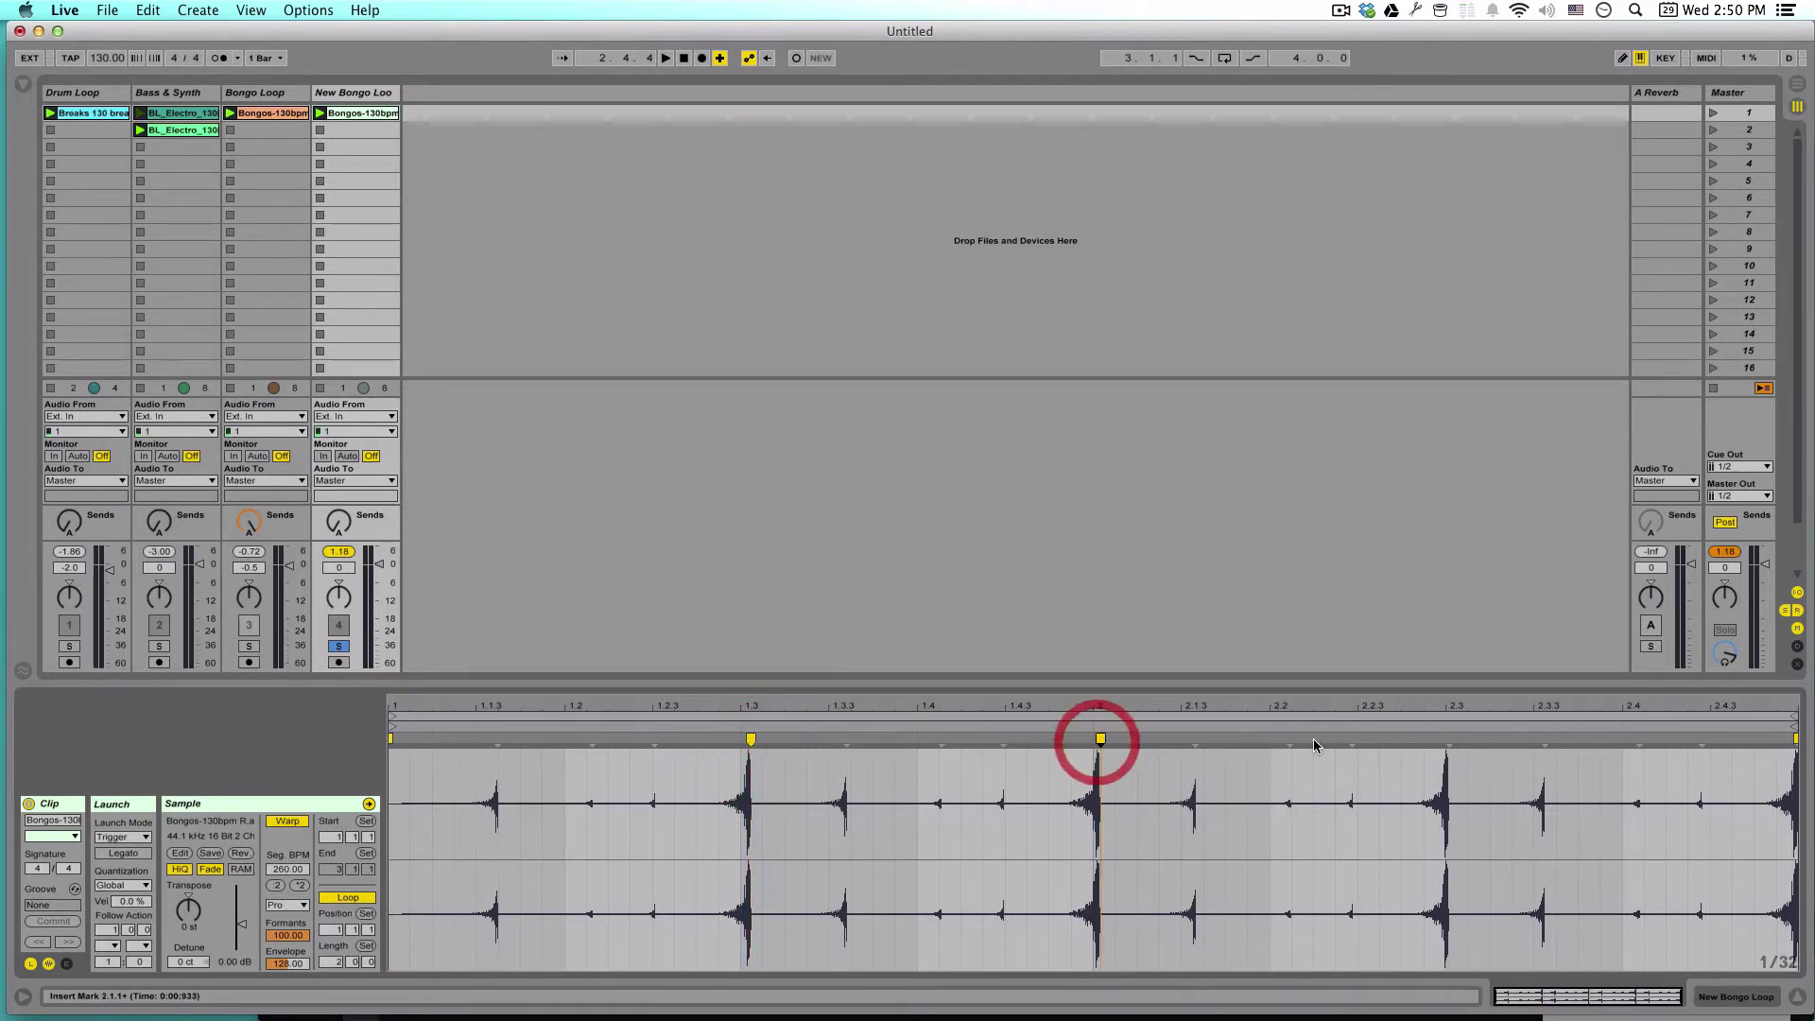
pyautogui.doubleClick(1447, 739)
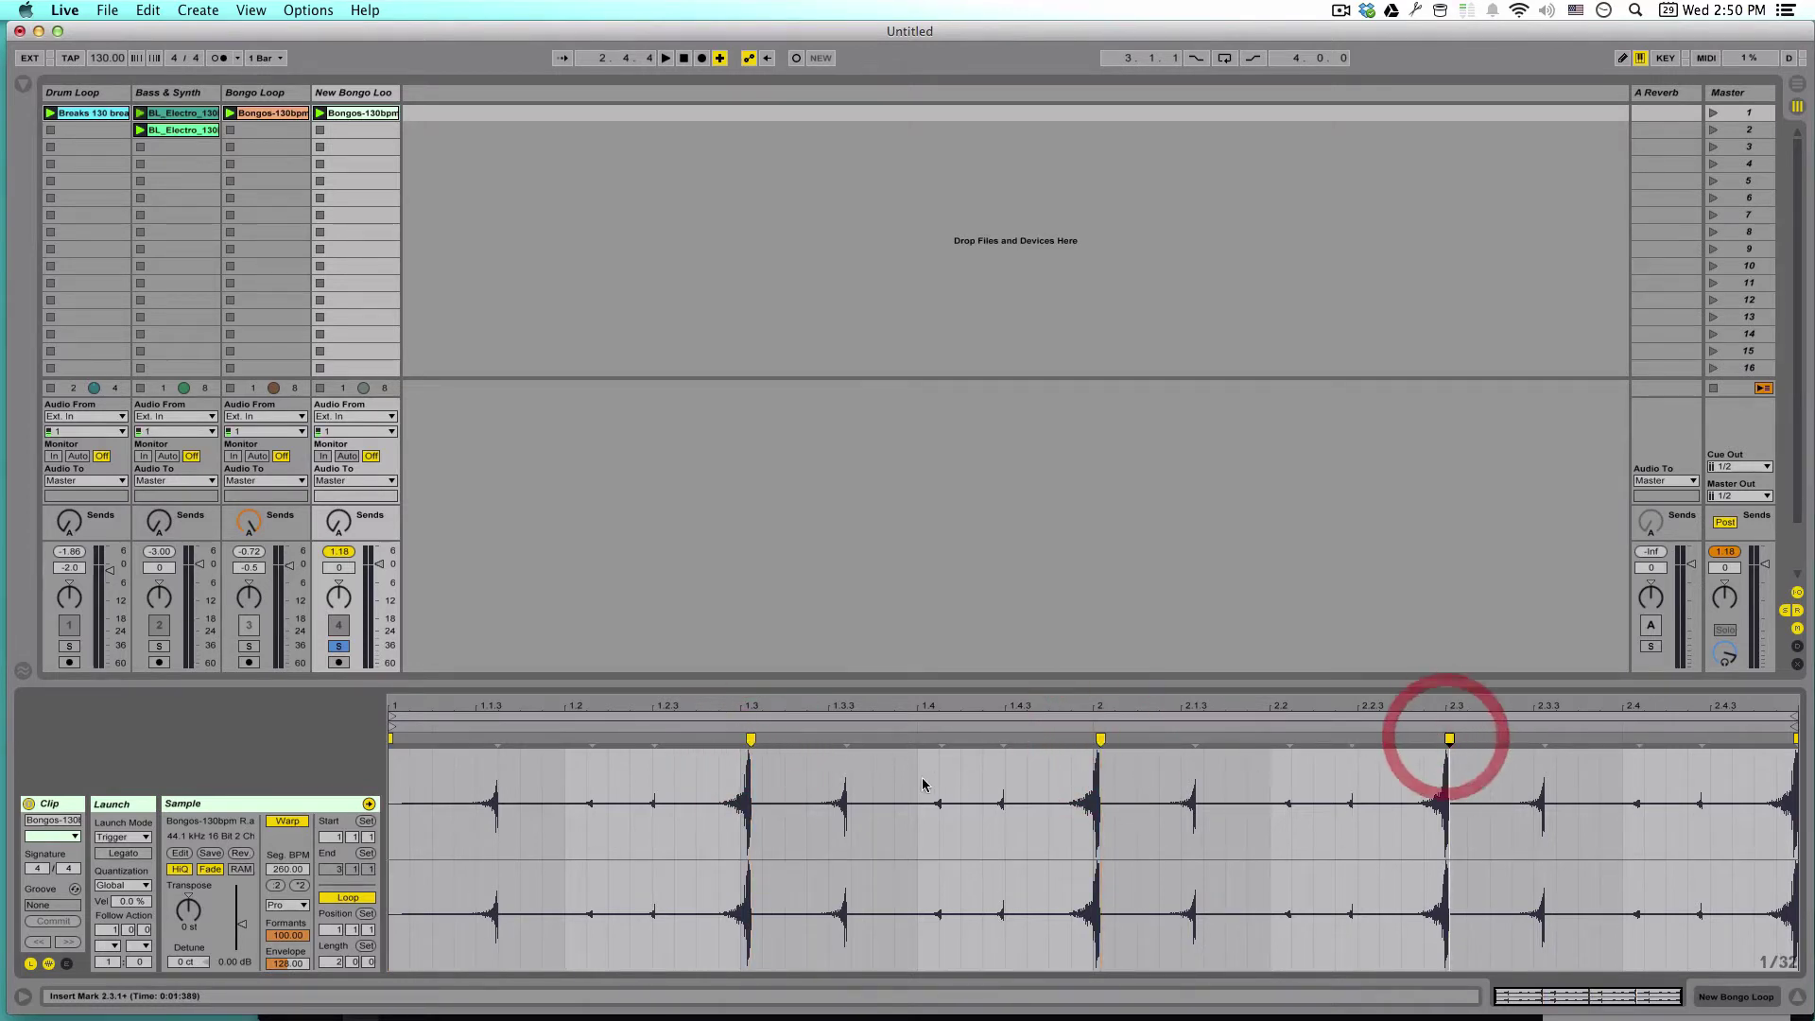
pyautogui.moveTo(758, 740); pyautogui.dragTo(743, 739)
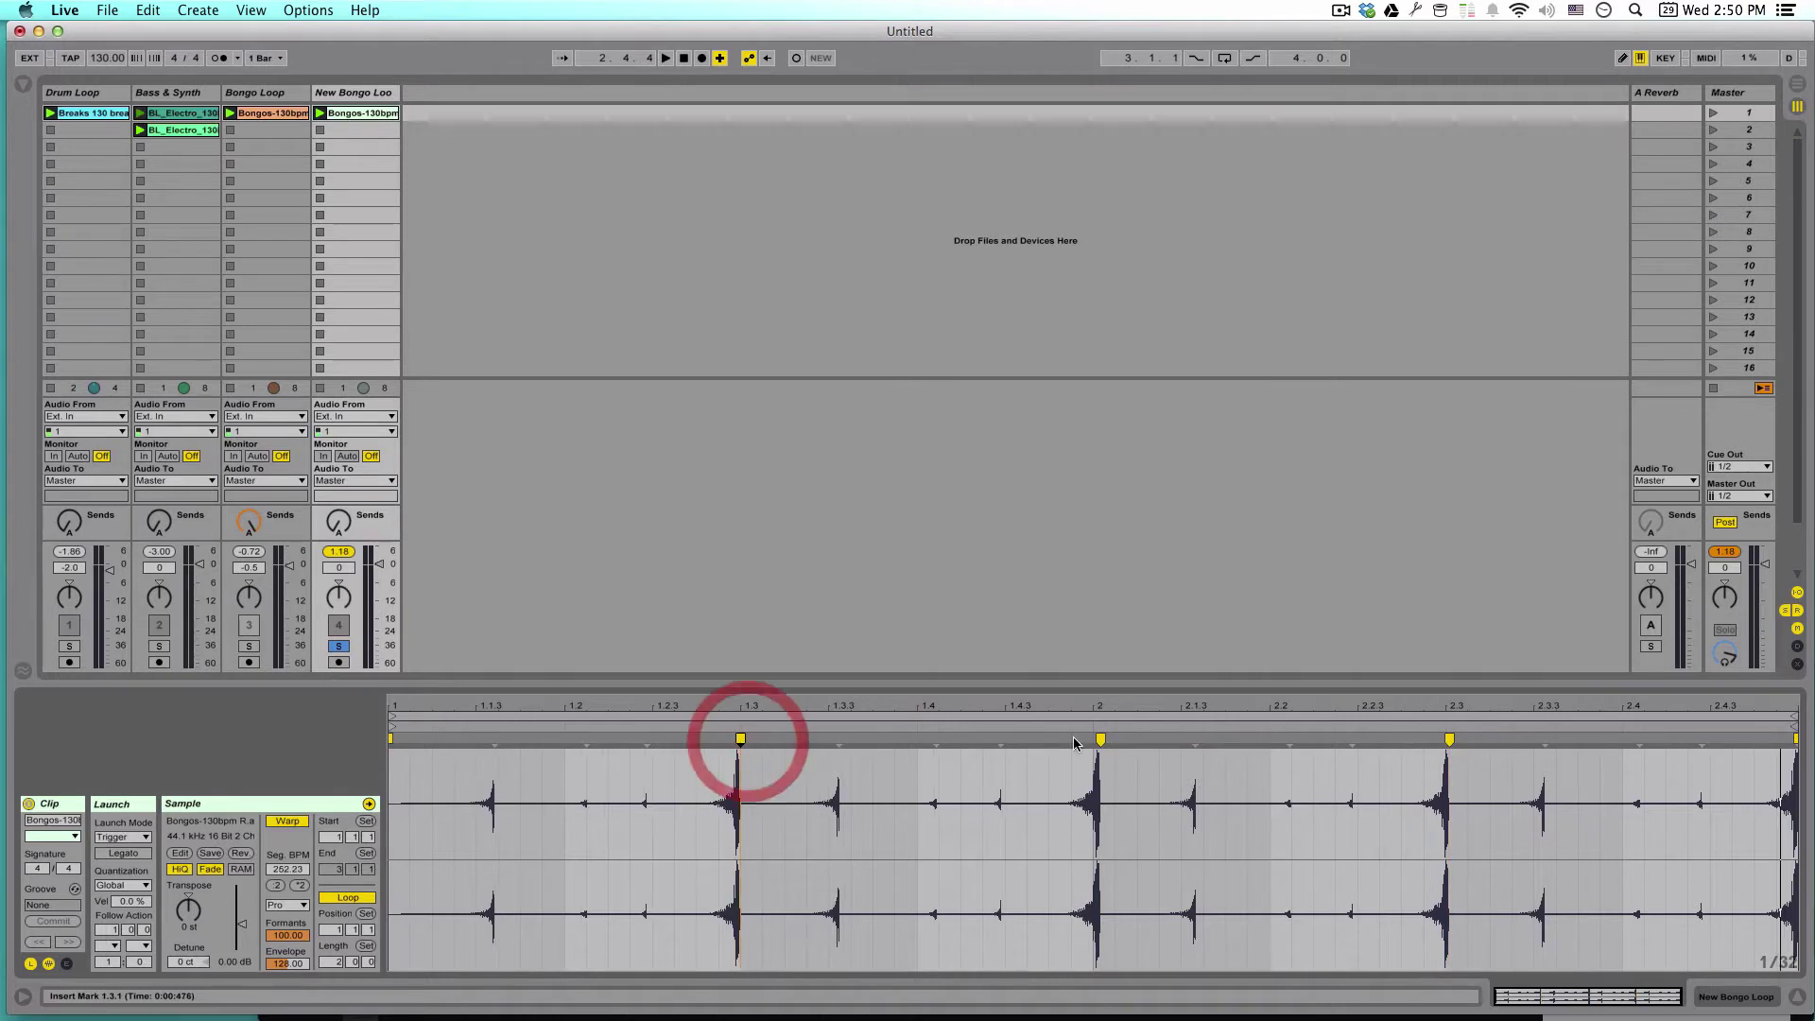
pyautogui.moveTo(1101, 738); pyautogui.dragTo(1093, 738)
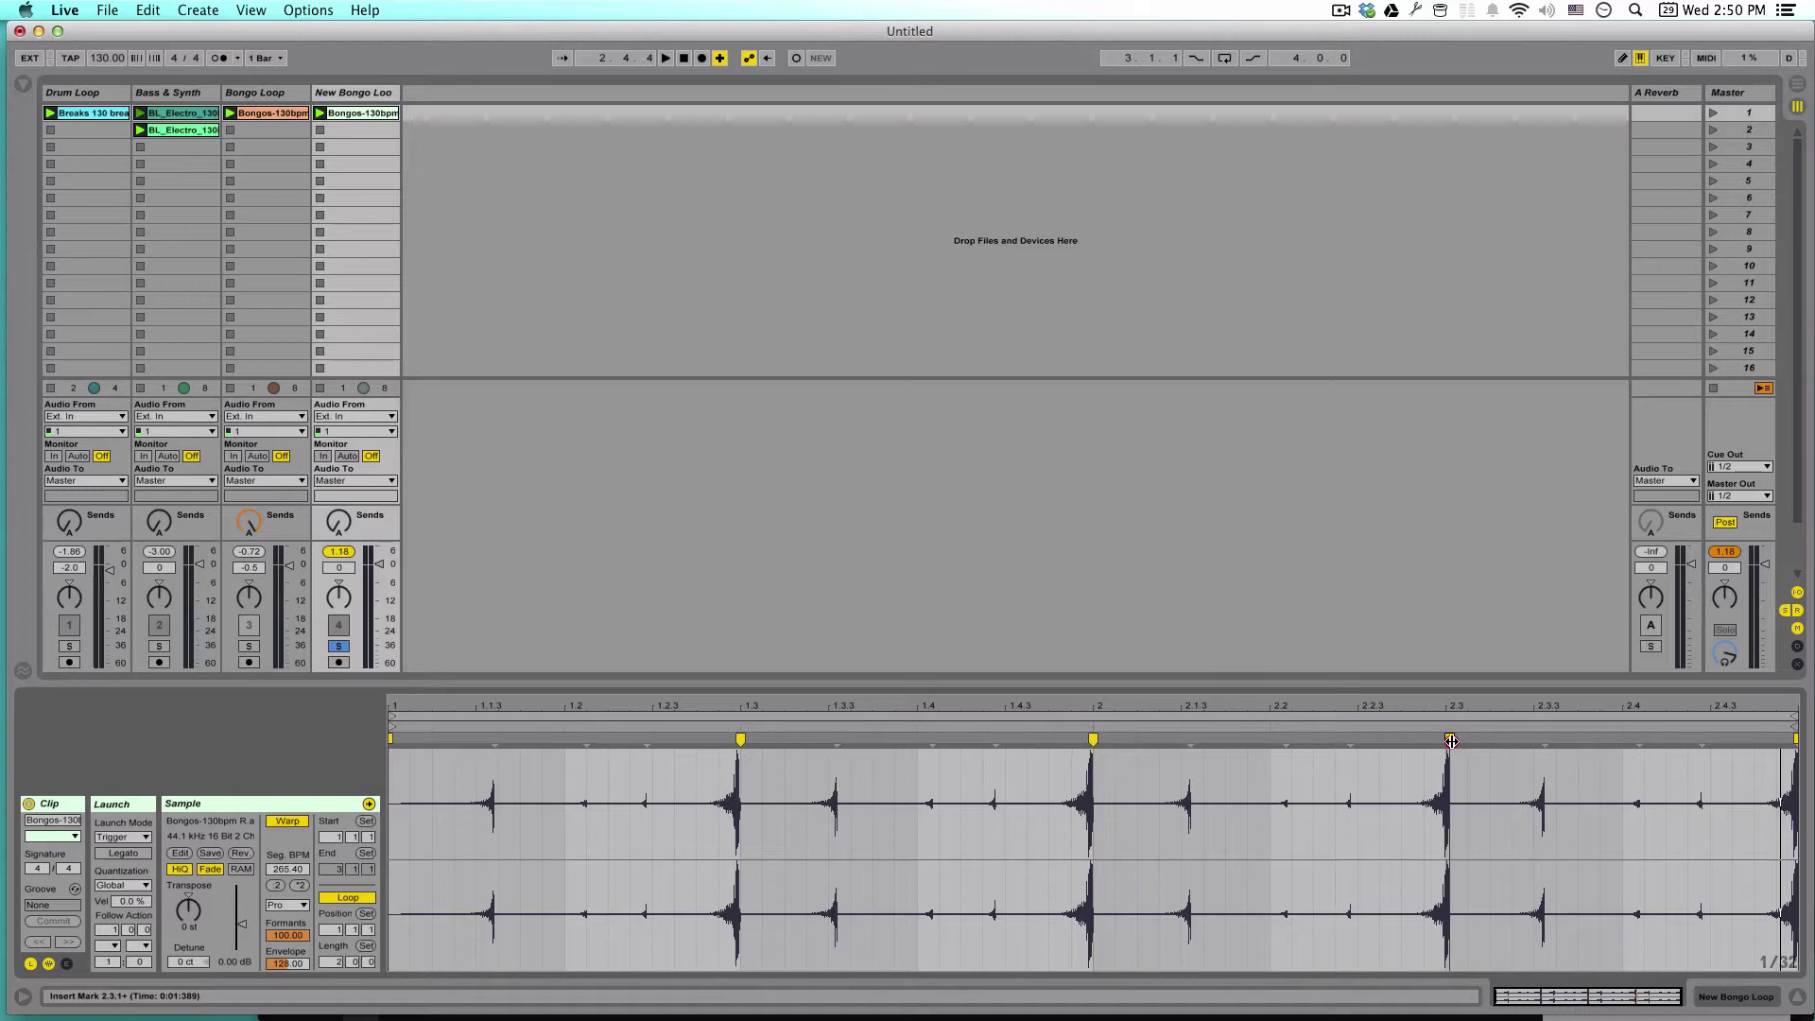
pyautogui.moveTo(1451, 741); pyautogui.dragTo(1446, 742)
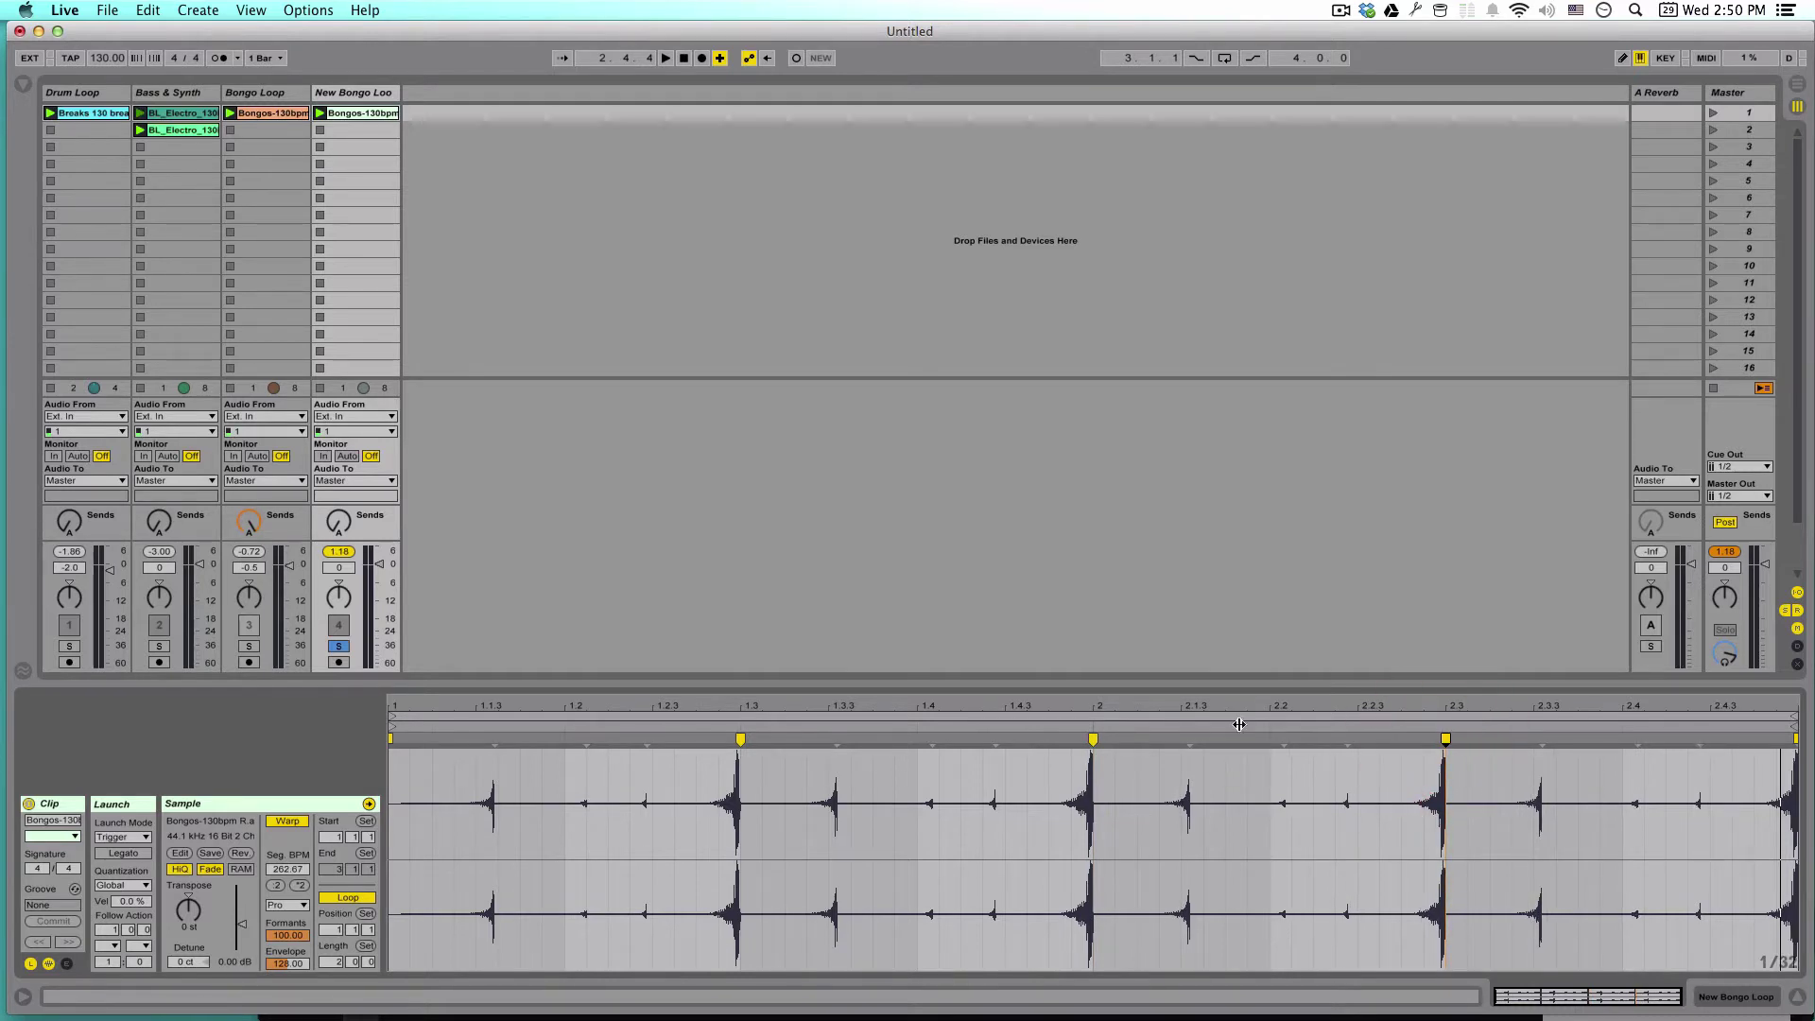
pyautogui.press('space')
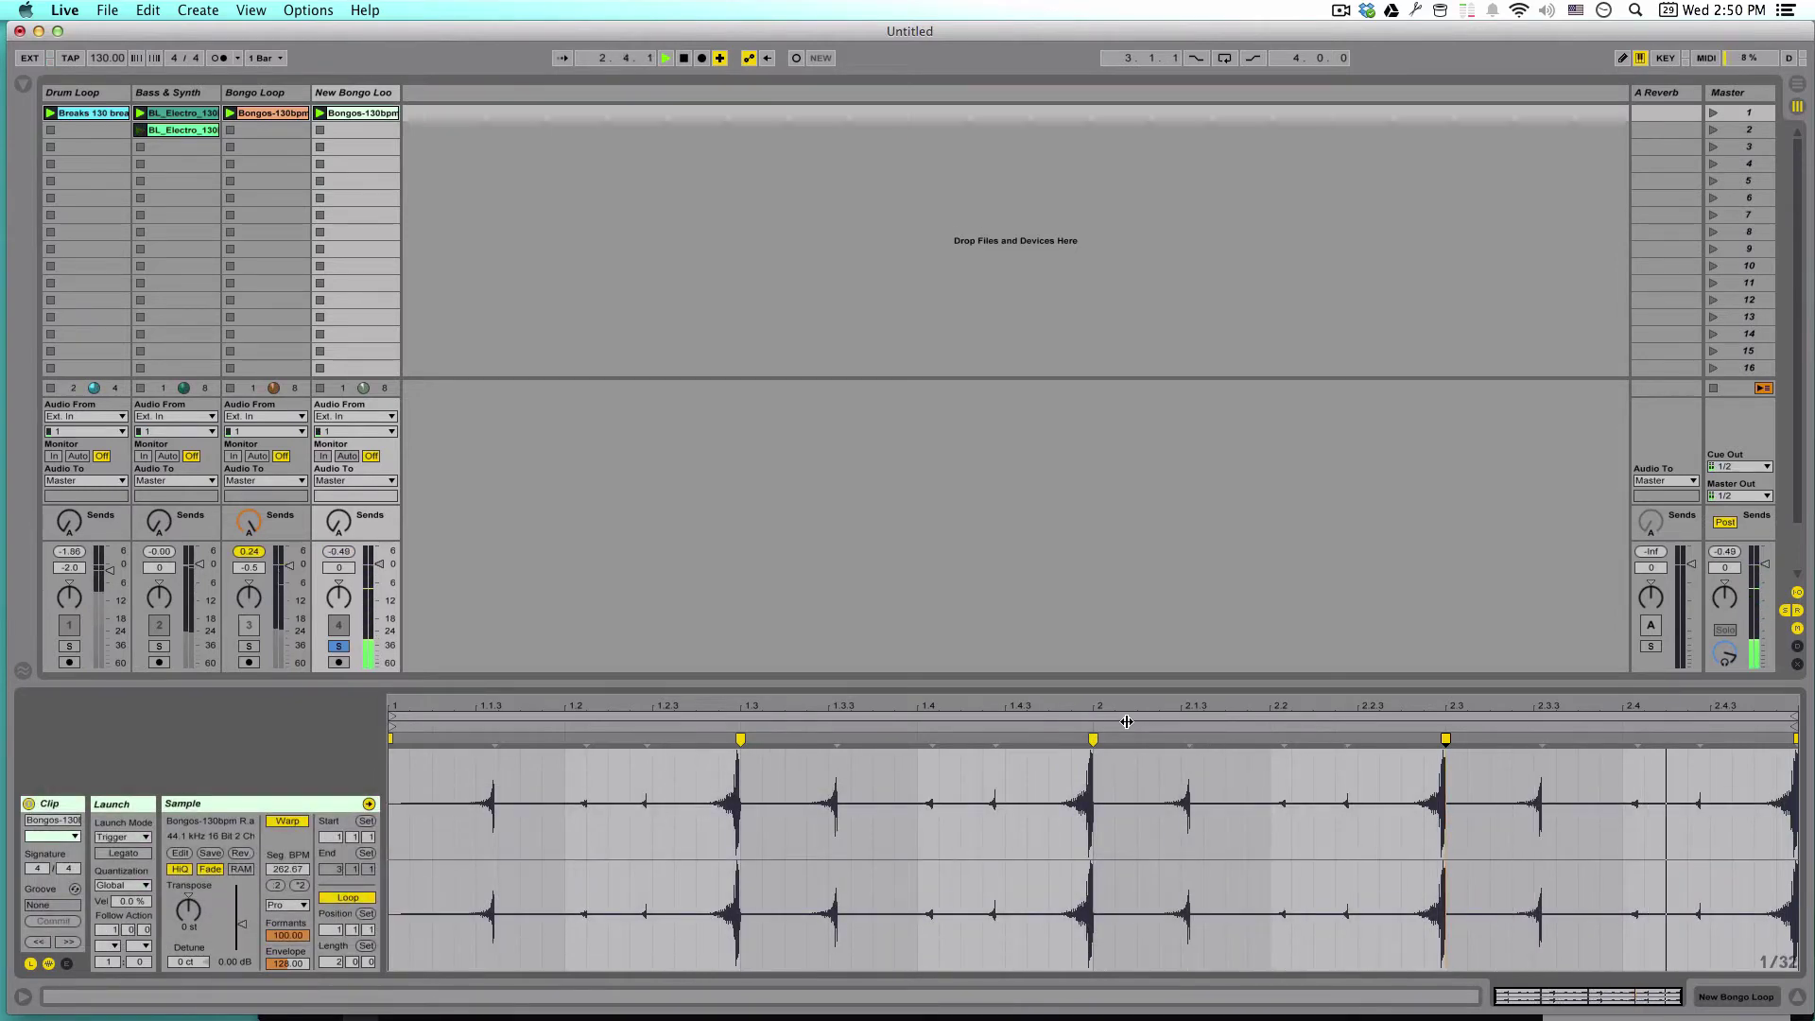
pyautogui.press('space')
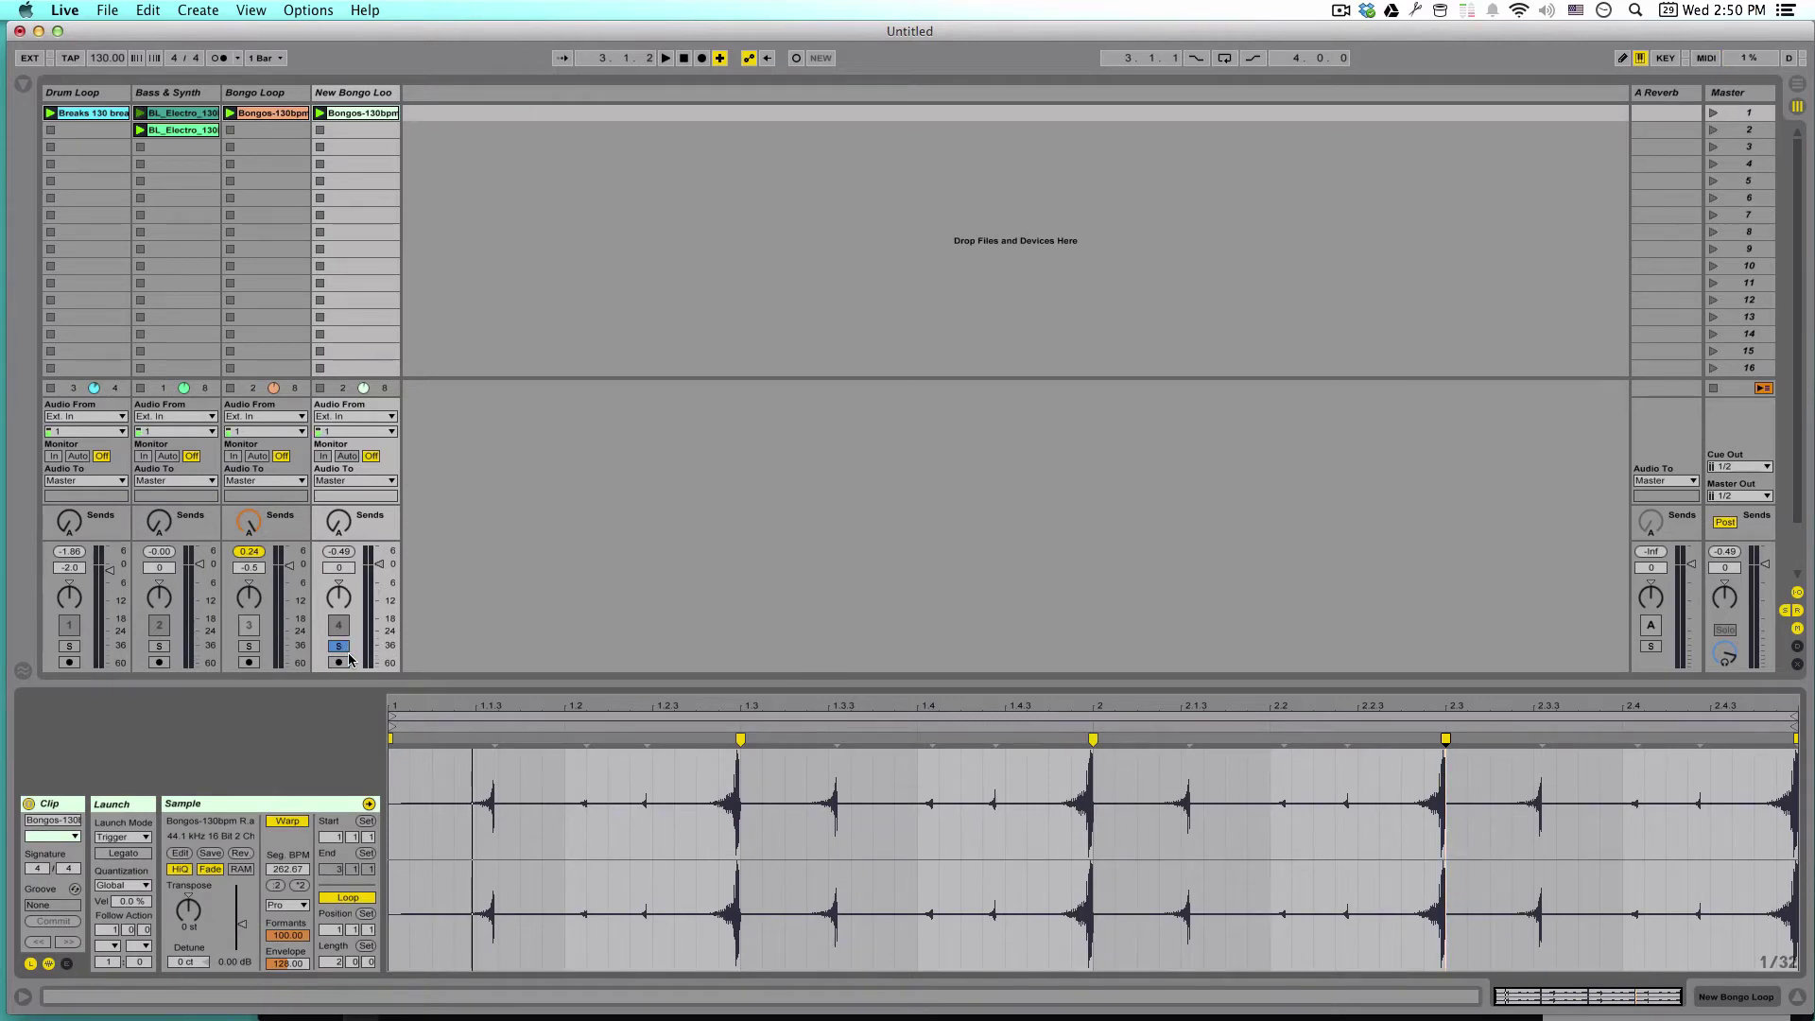
# Add an Auto Filter from the Audio Effects browser to the New Bongo Loop track.
pyautogui.click(23, 84)
pyautogui.click(60, 178)
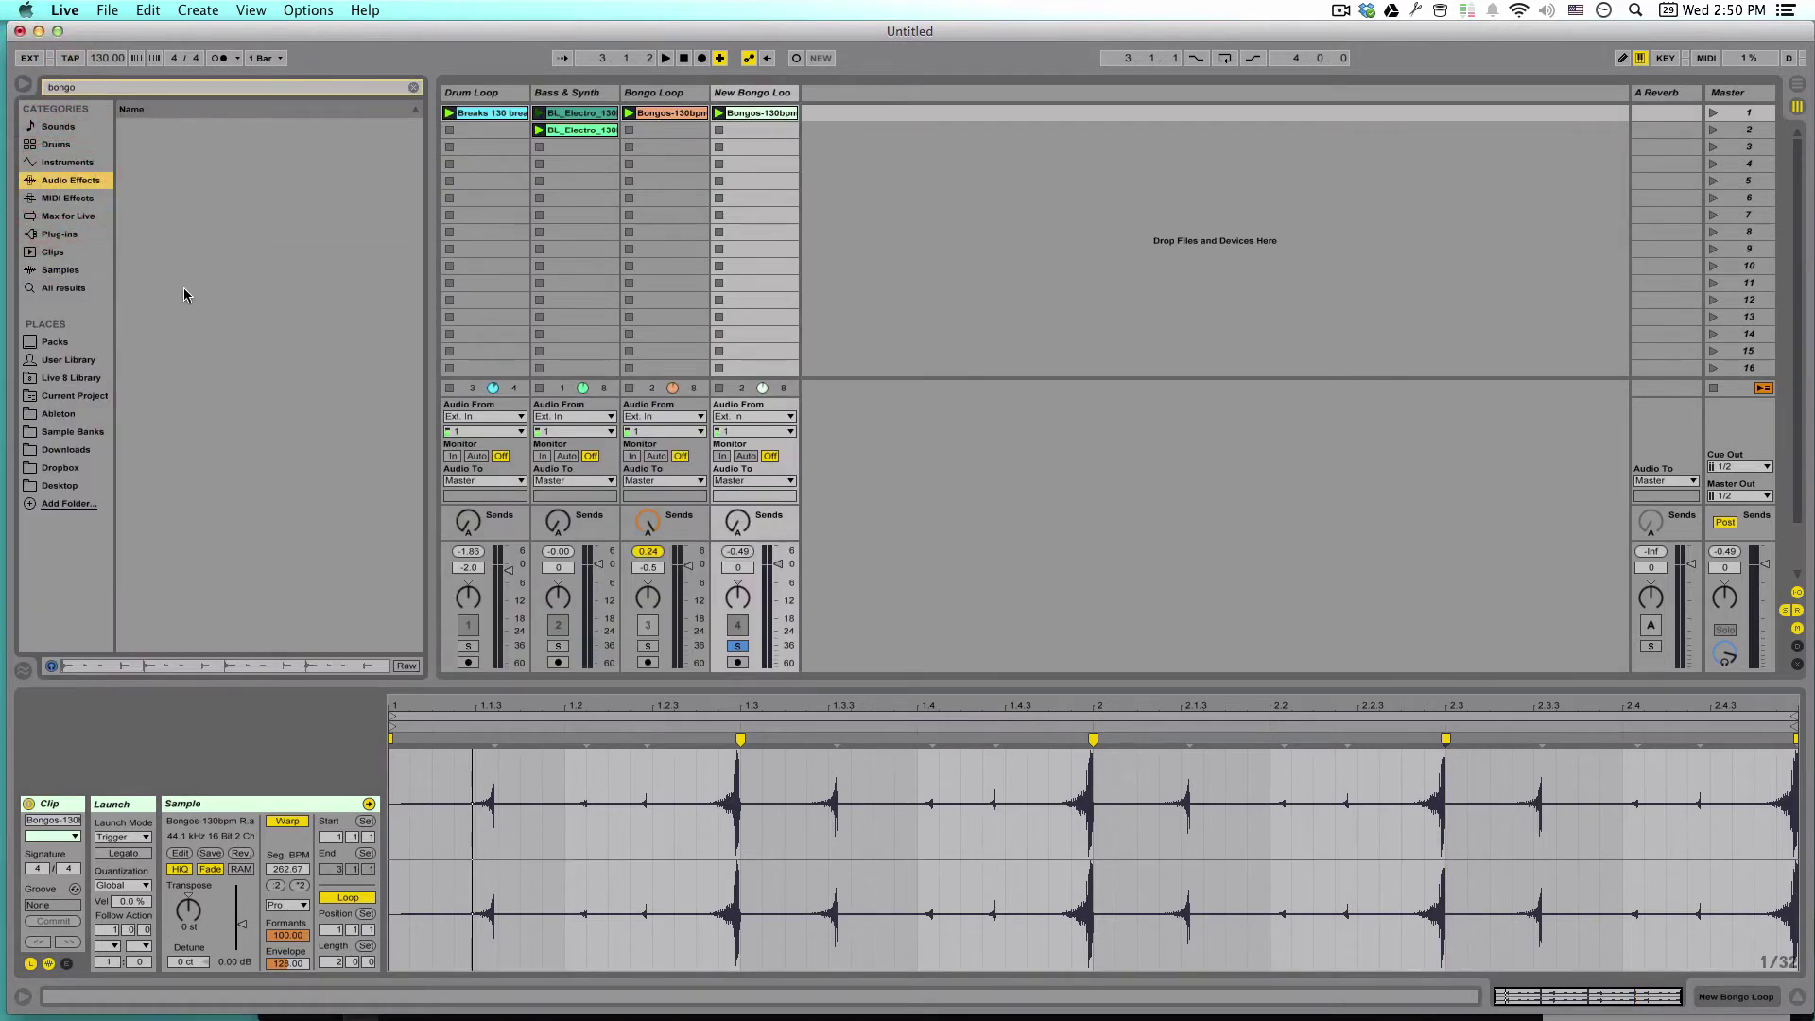
pyautogui.click(415, 88)
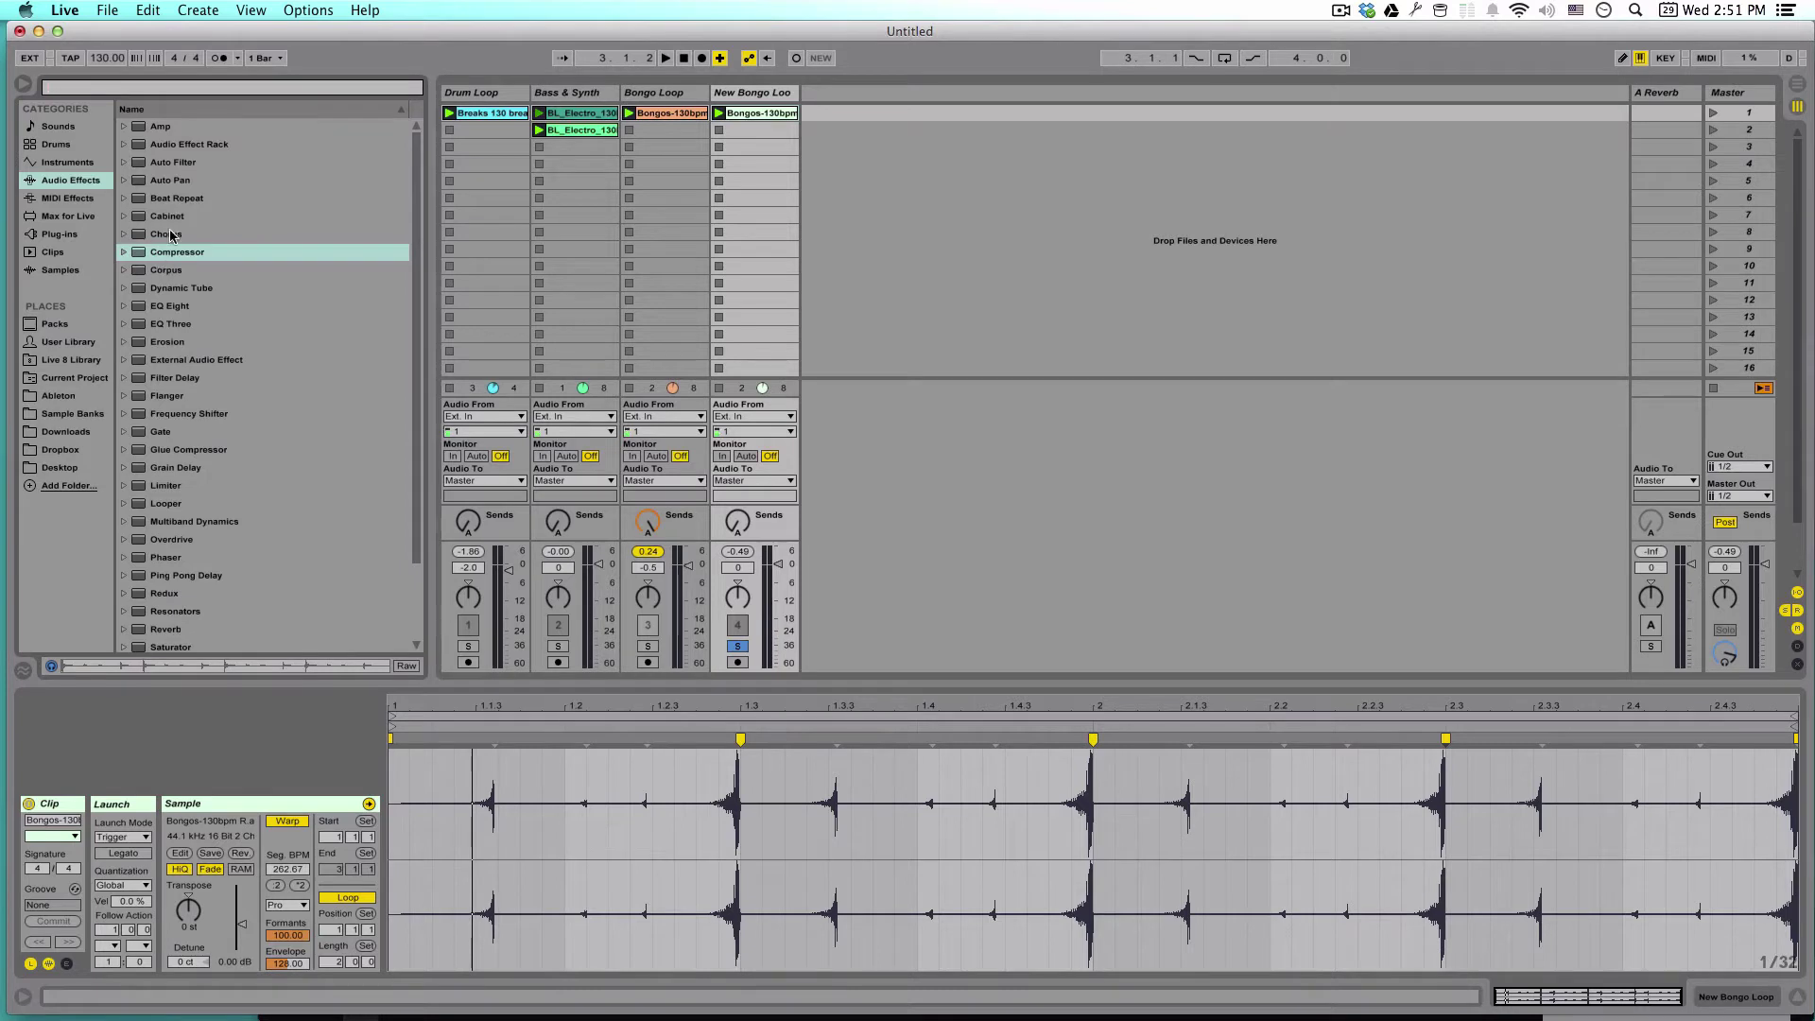
pyautogui.moveTo(152, 169); pyautogui.dragTo(517, 181)
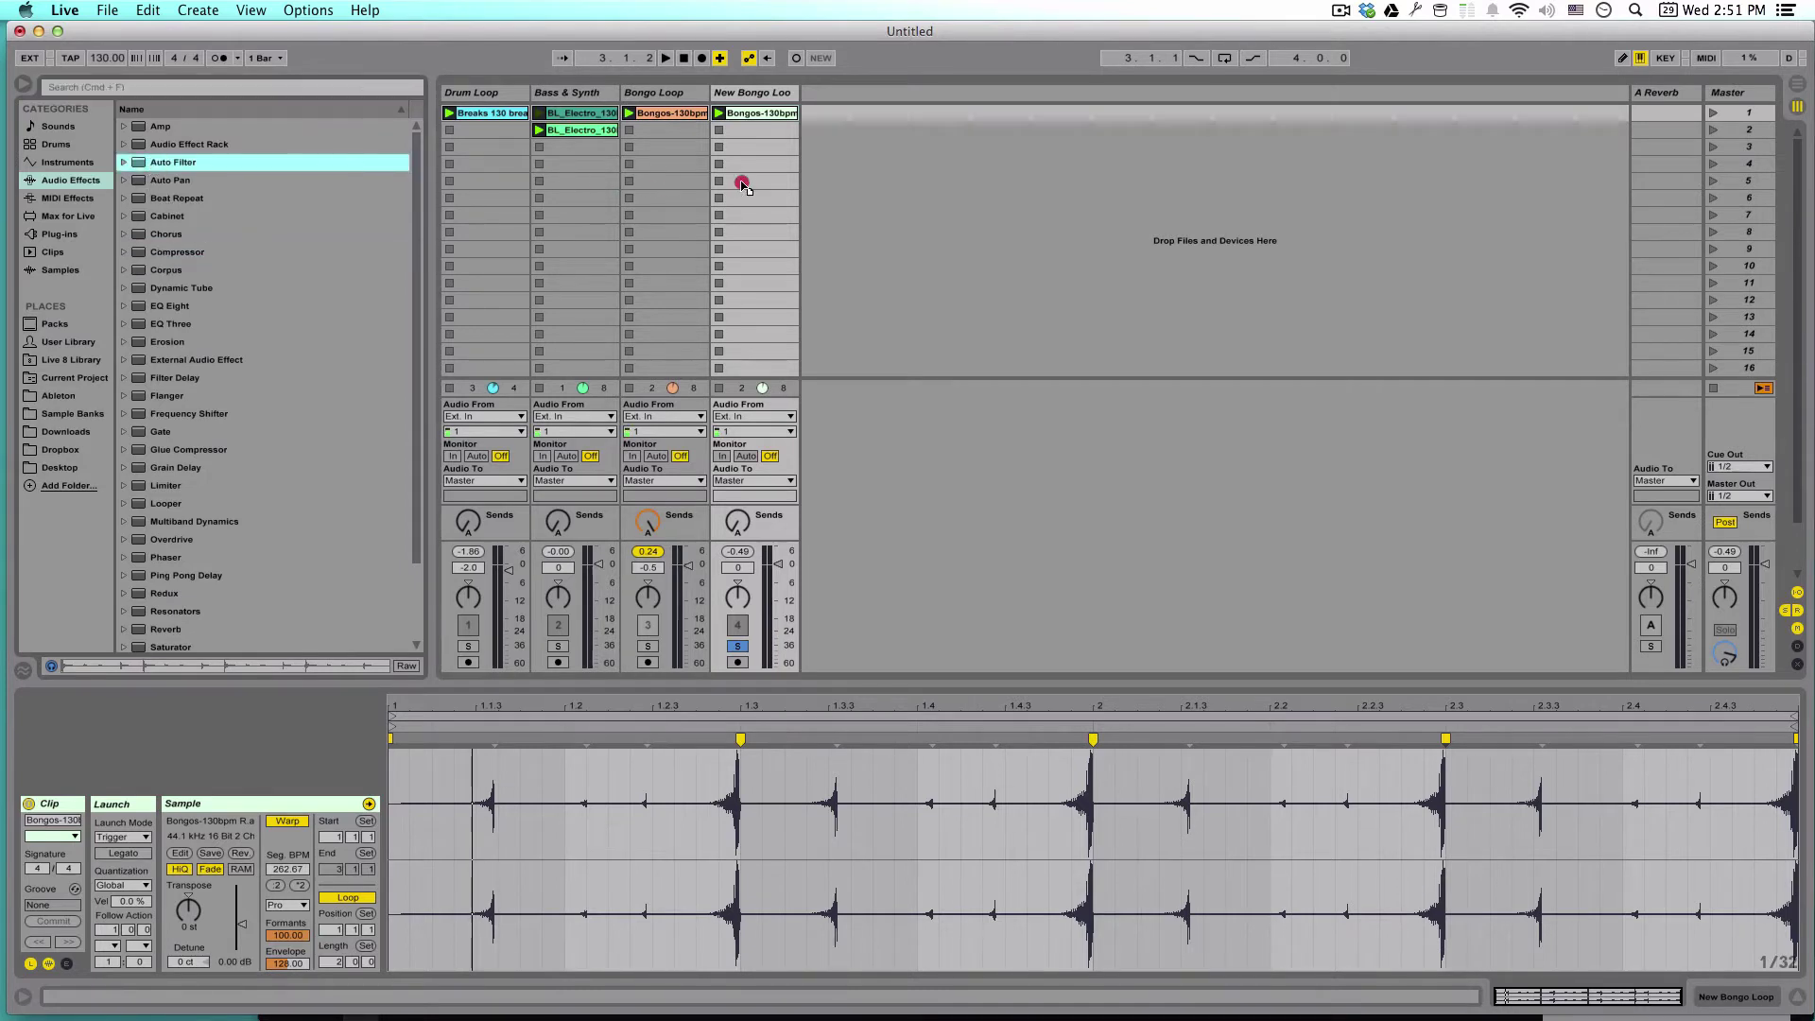
pyautogui.click(747, 211)
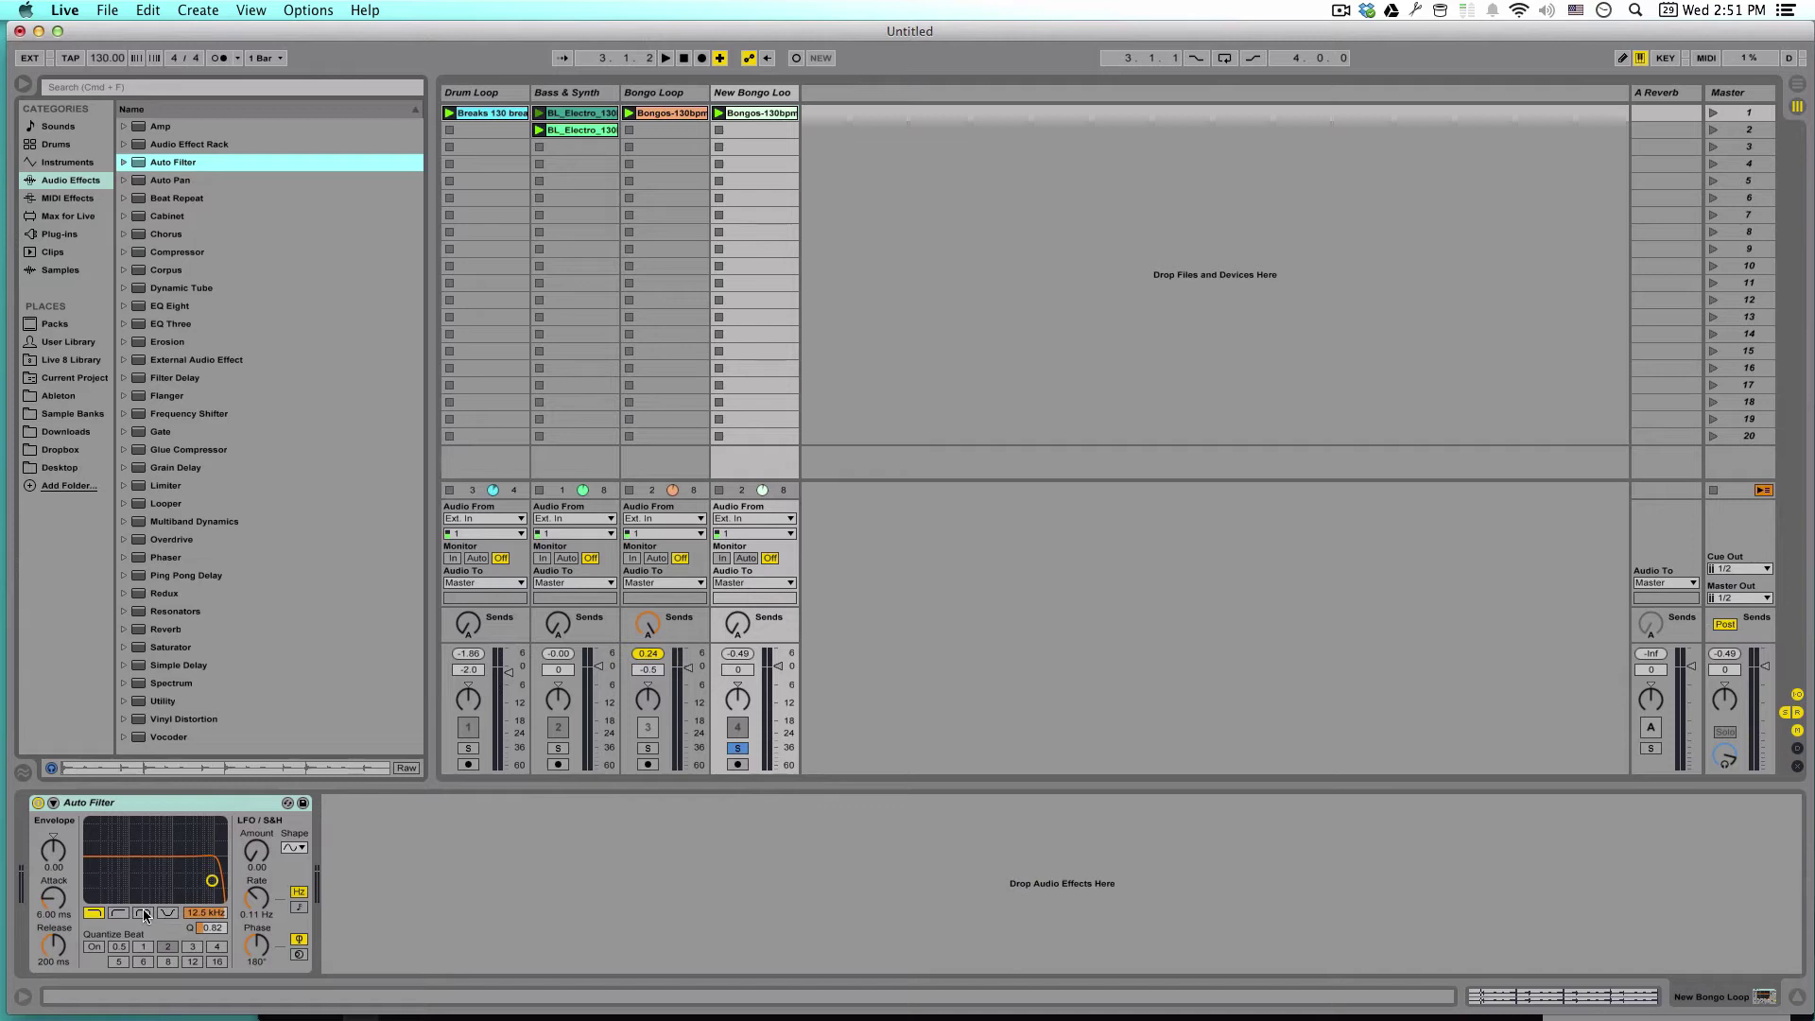
# Switch the Auto Filter to band-pass and lower its cutoff to about 754 Hz.
pyautogui.press('space')
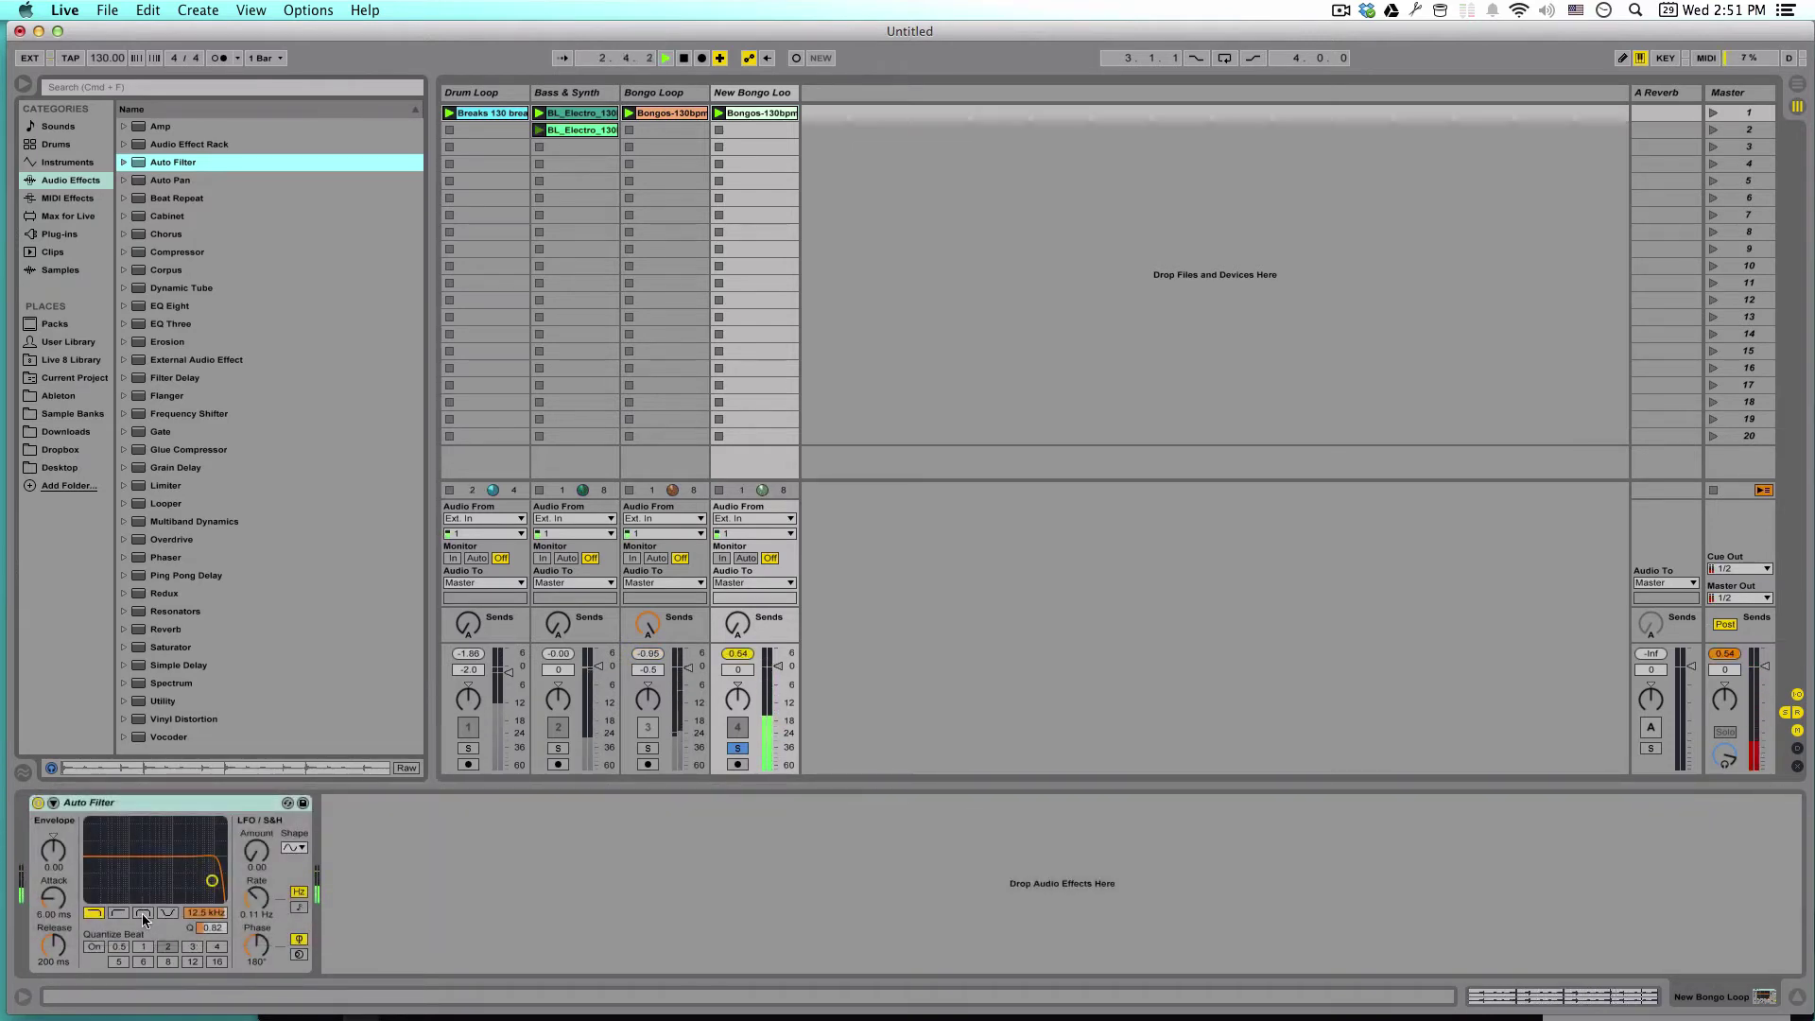
pyautogui.click(141, 913)
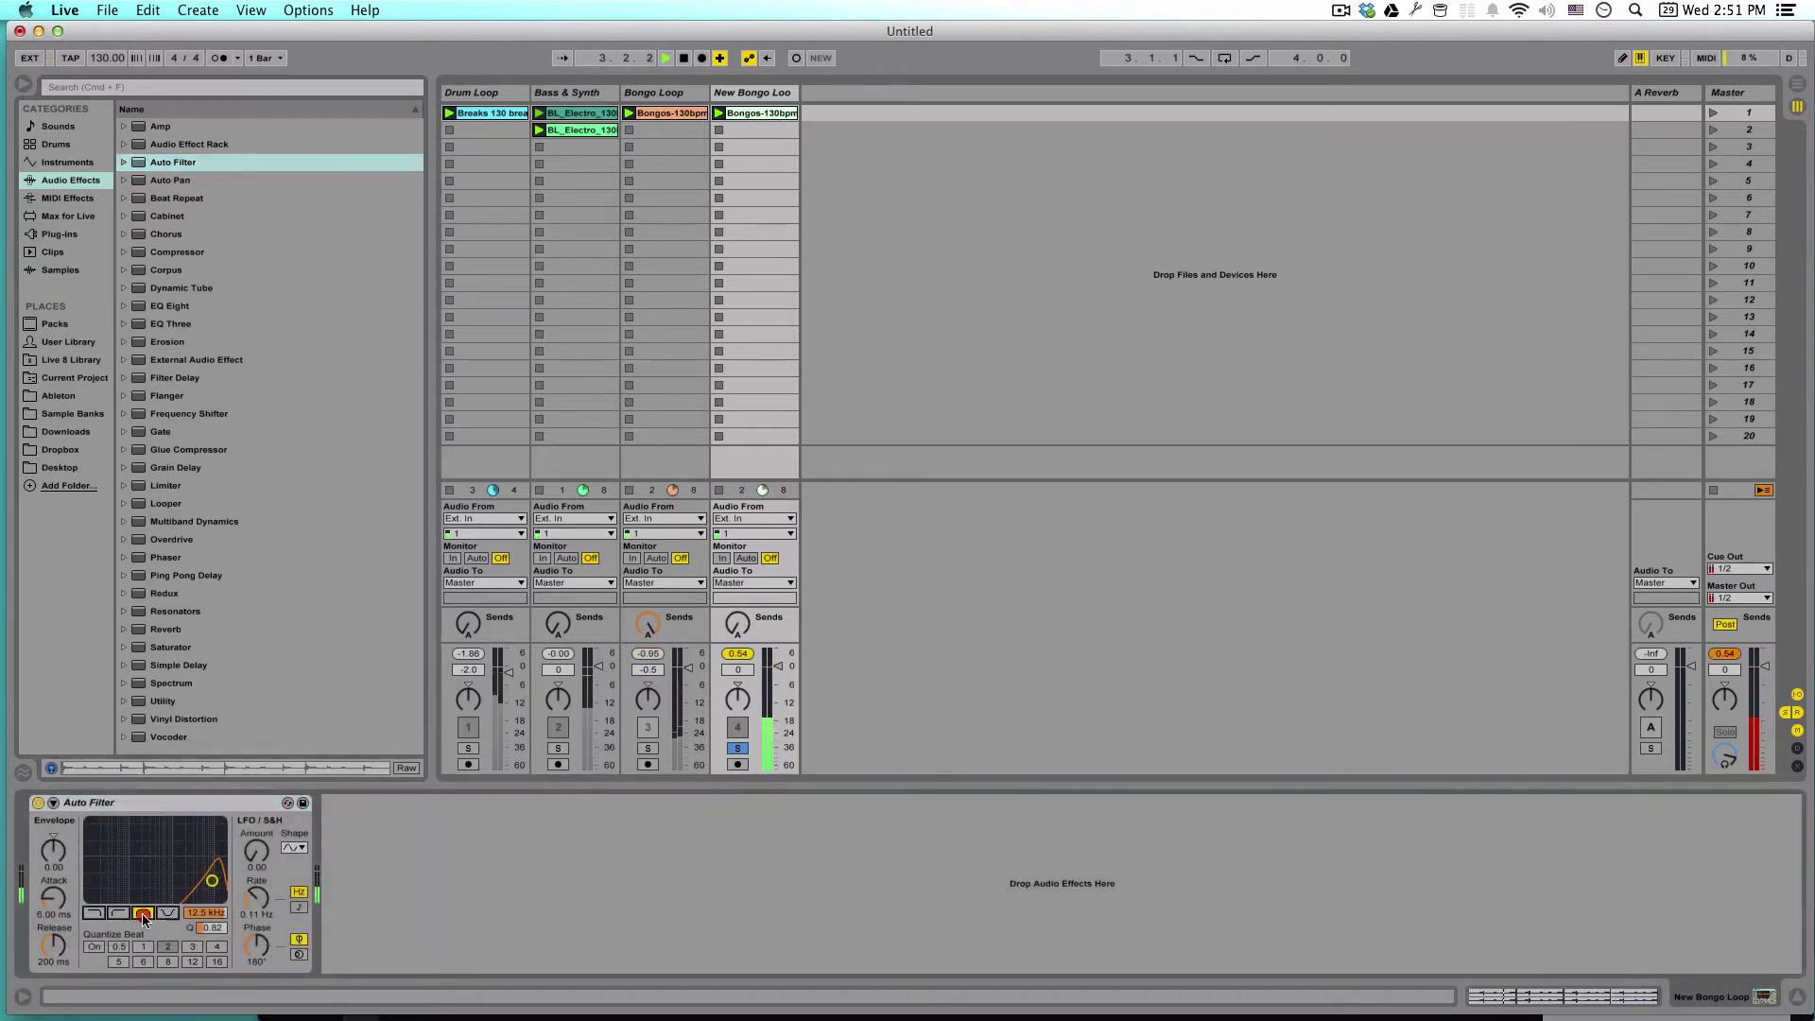
pyautogui.click(212, 881)
pyautogui.moveTo(212, 880); pyautogui.dragTo(156, 887)
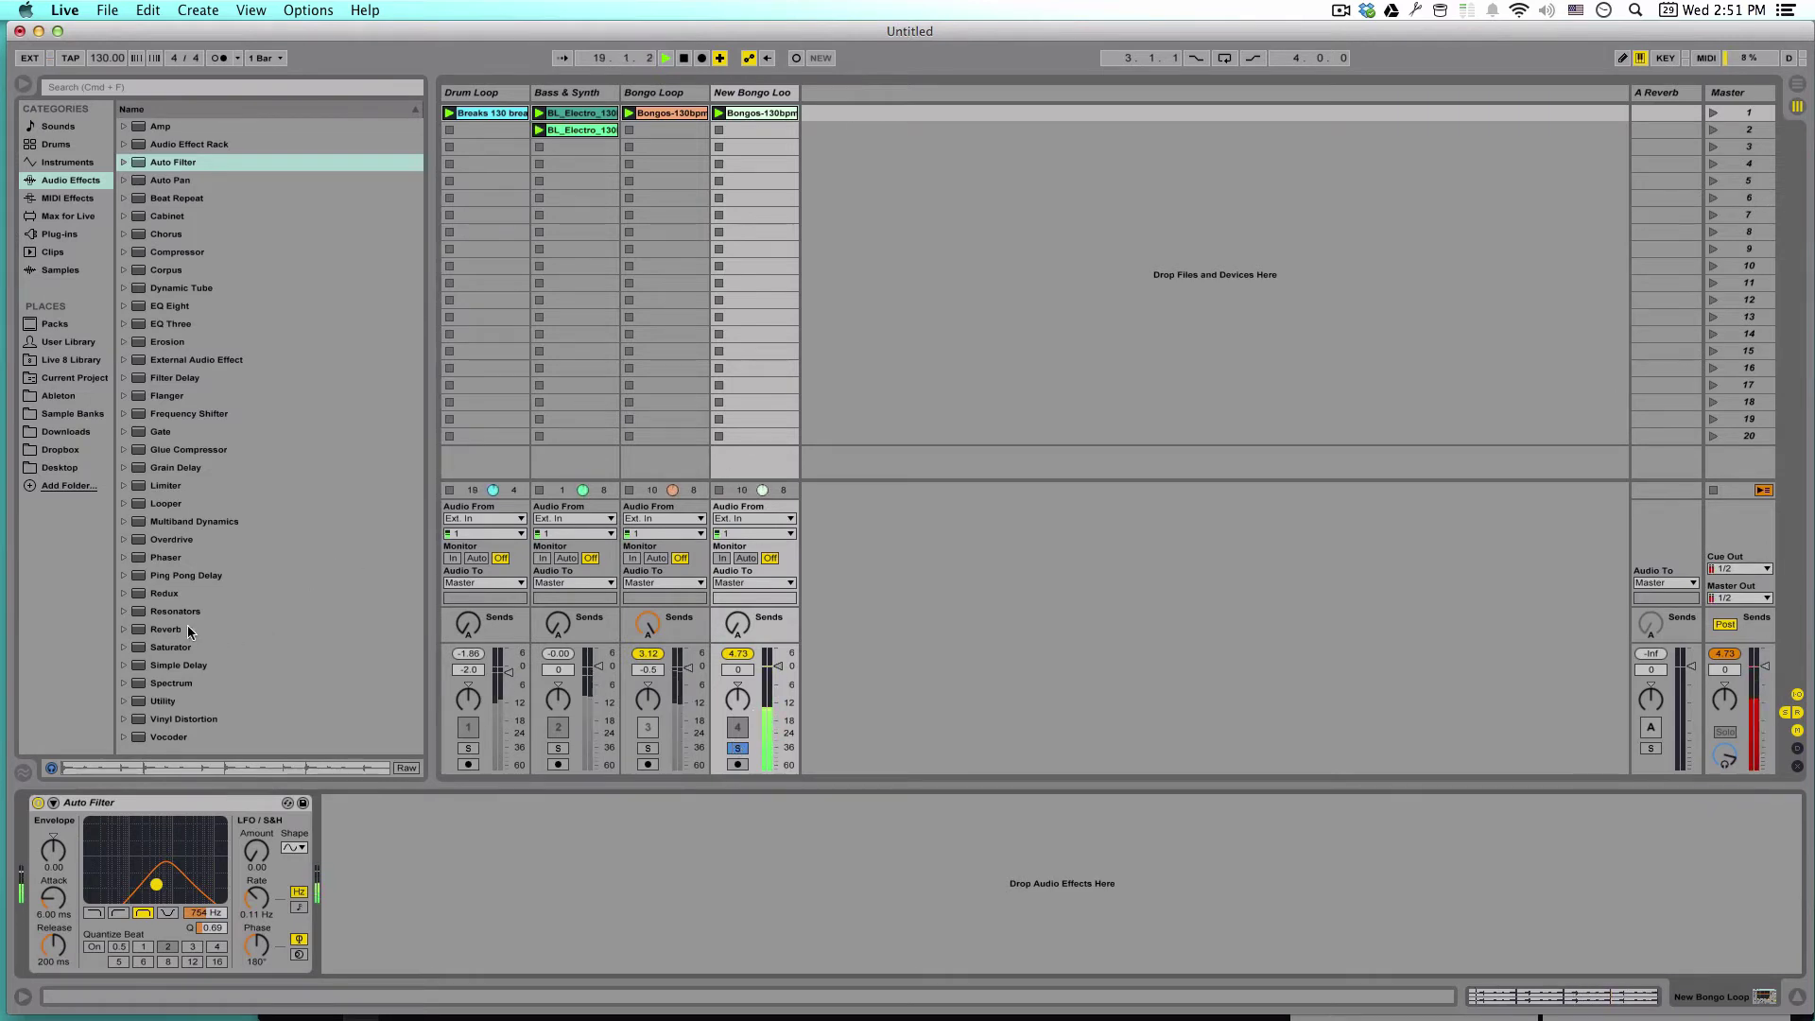
# Add Resonators after Auto Filter, raising voice II to +7 and voice III to +12 semitones.
pyautogui.click(159, 613)
pyautogui.moveTo(159, 613); pyautogui.dragTo(498, 952)
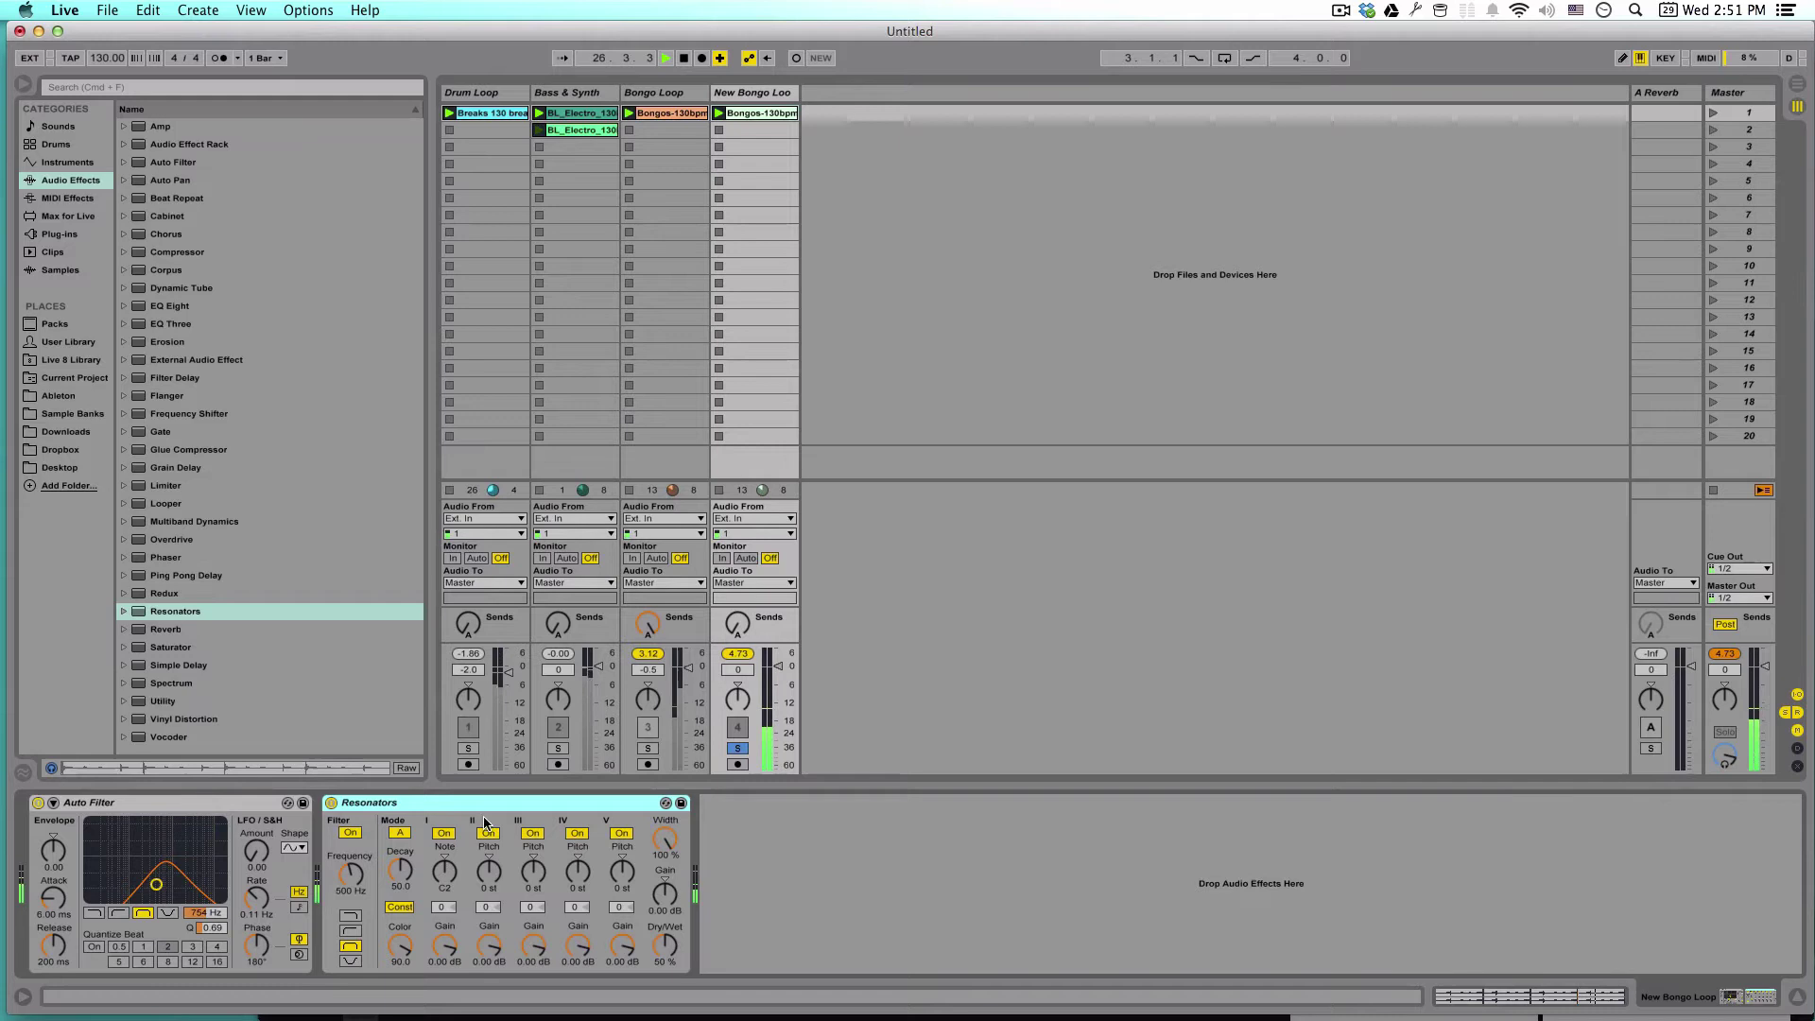
pyautogui.click(491, 893)
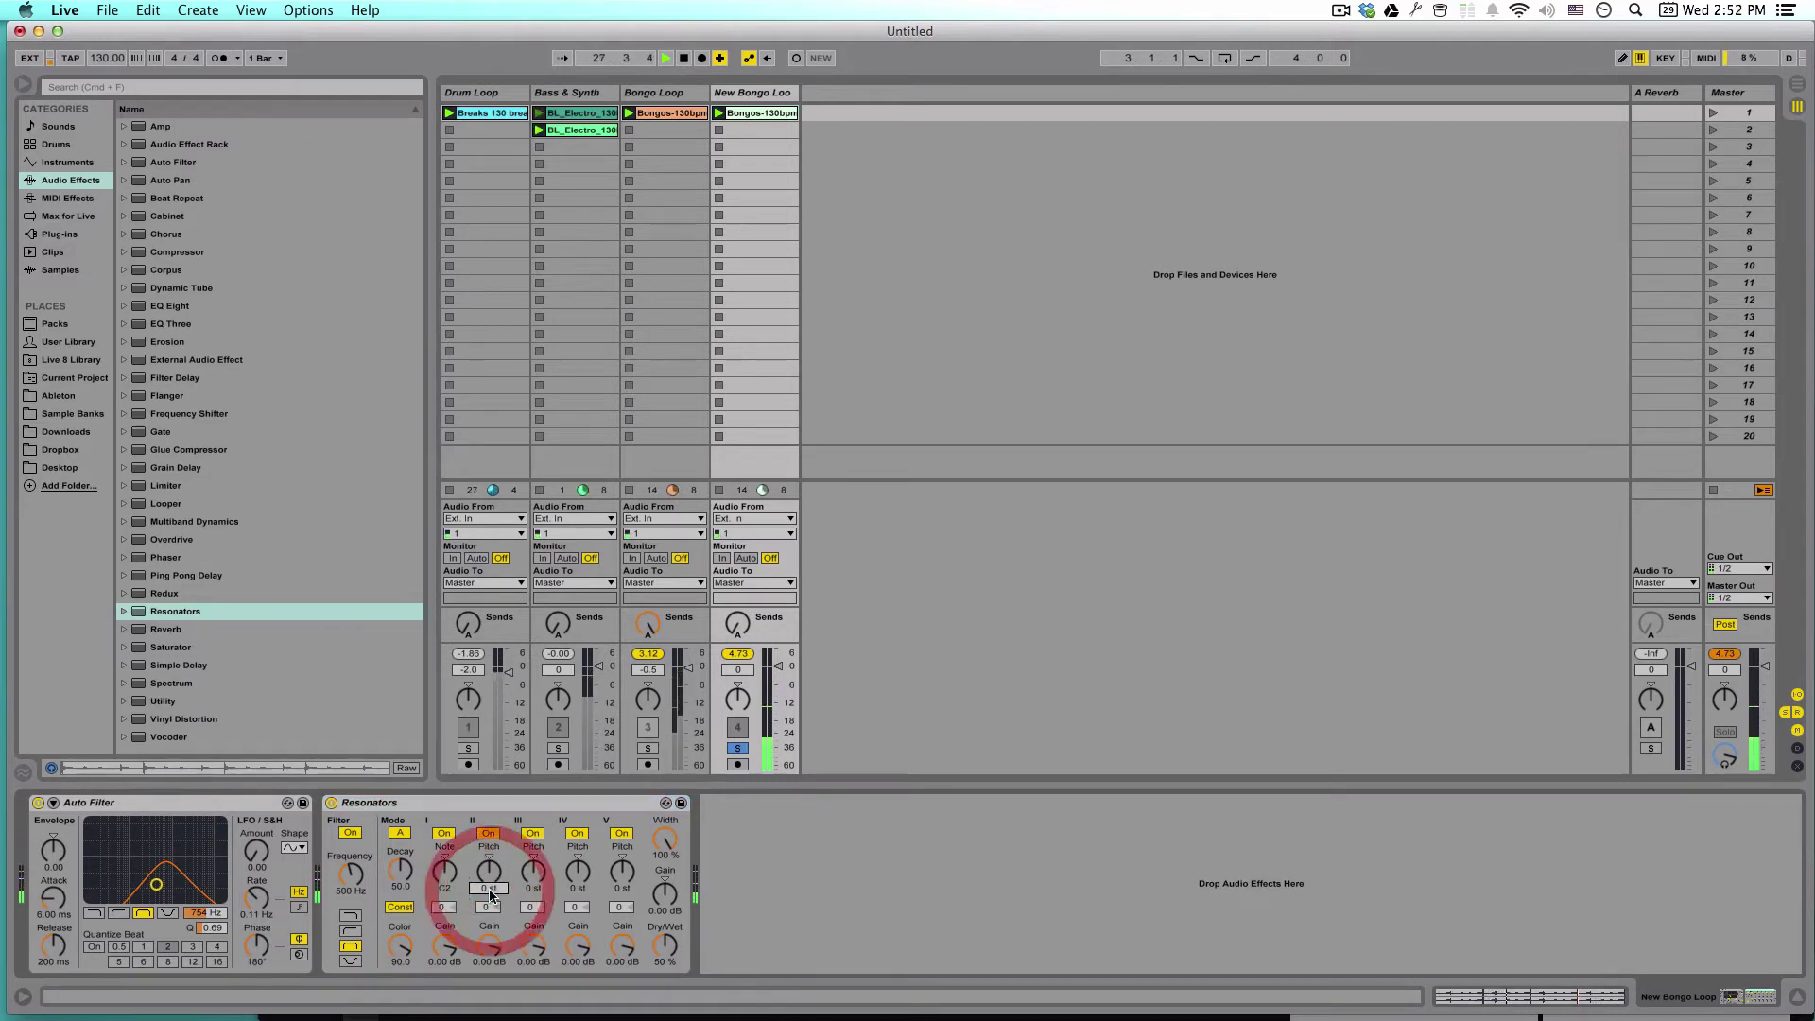
pyautogui.press('Up')
pyautogui.press('Up')
pyautogui.press('Up')
pyautogui.press('Up')
pyautogui.press('Up')
pyautogui.press('Up')
pyautogui.press('Up')
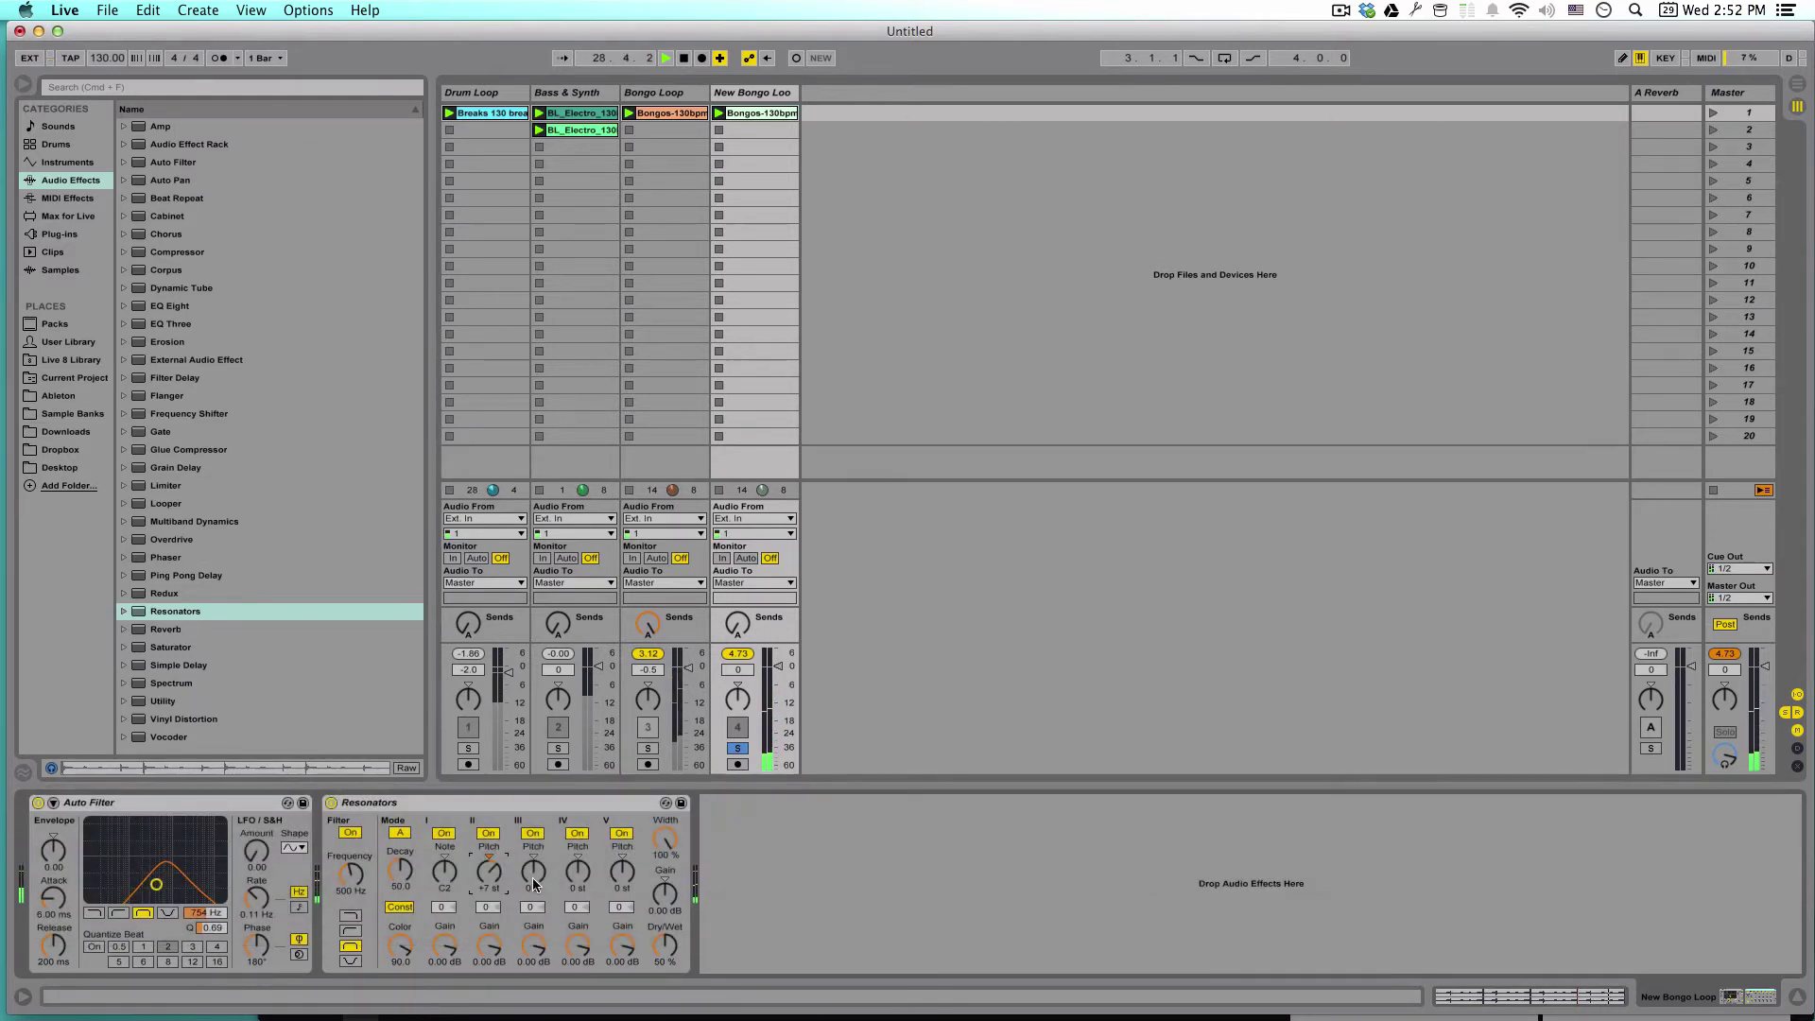
pyautogui.click(532, 890)
pyautogui.press('Up')
pyautogui.press('Up')
pyautogui.press('Up')
pyautogui.press('Up')
pyautogui.press('Up')
pyautogui.press('Up')
pyautogui.press('Up')
pyautogui.press('Up')
pyautogui.press('Up')
pyautogui.press('Up')
pyautogui.press('Up')
pyautogui.press('Up')
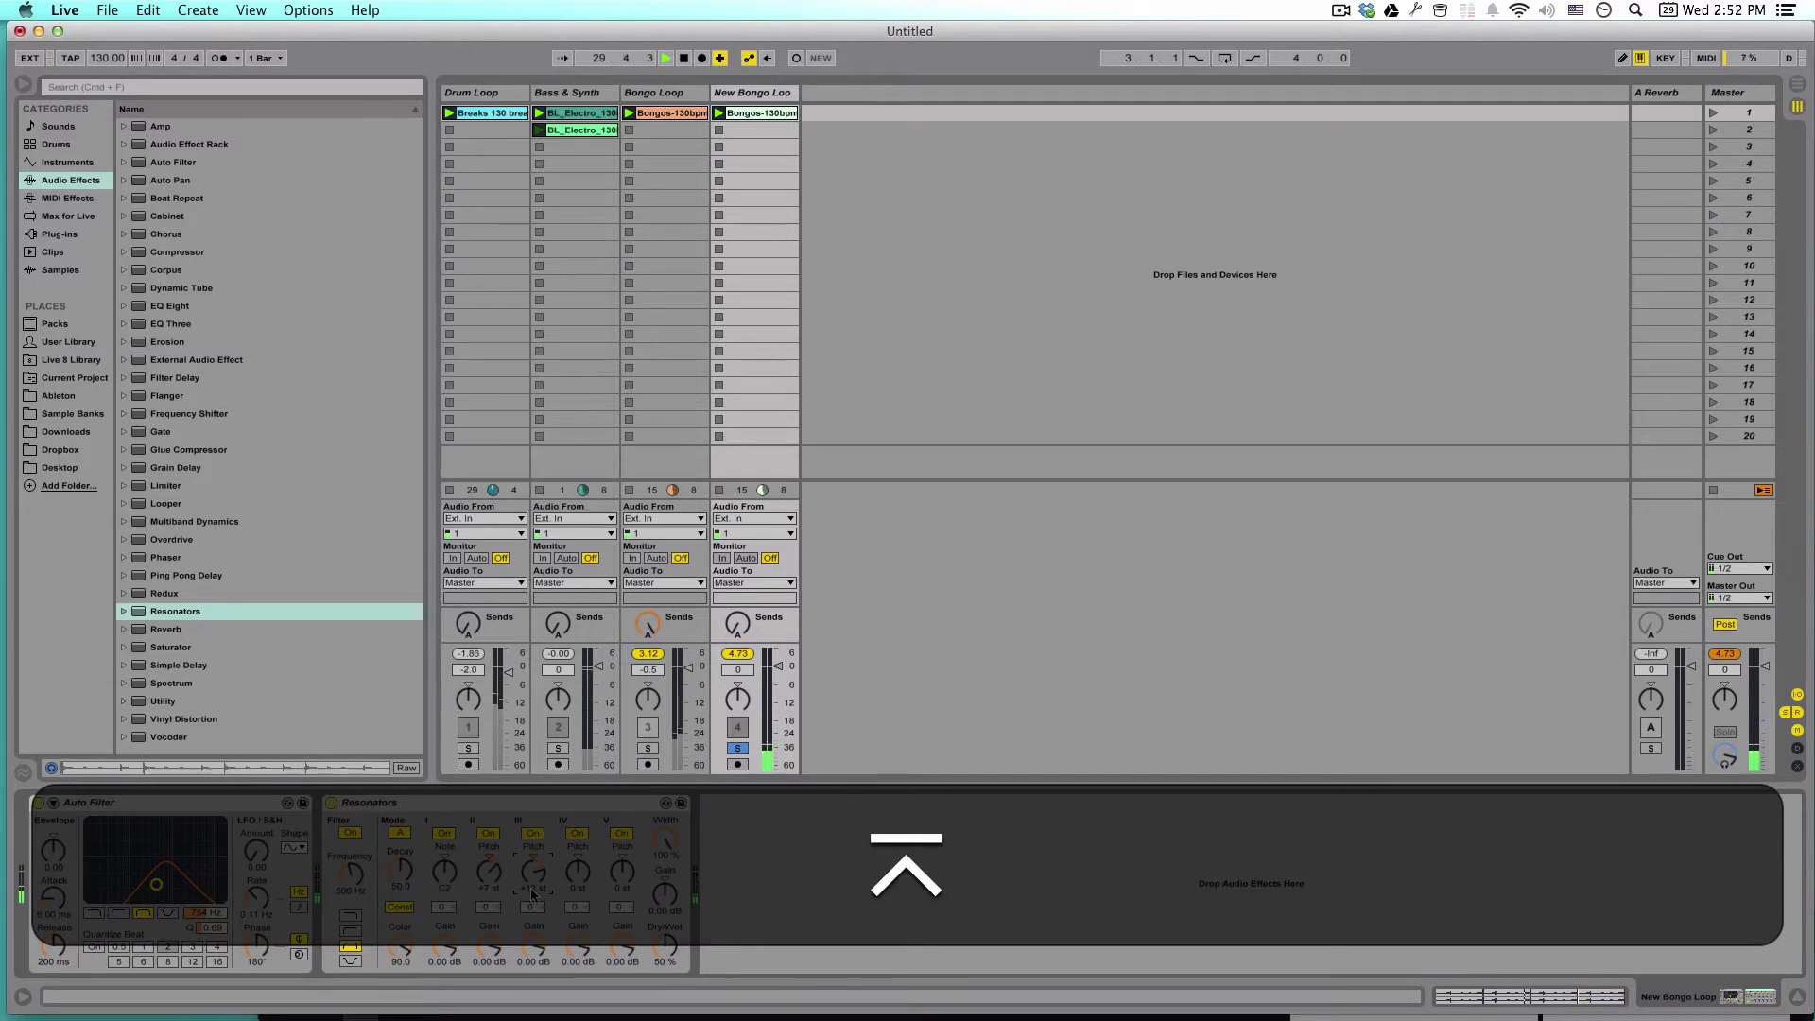
# Tune Resonators voice IV to +19 and voice V to +24 semitones.
pyautogui.click(580, 891)
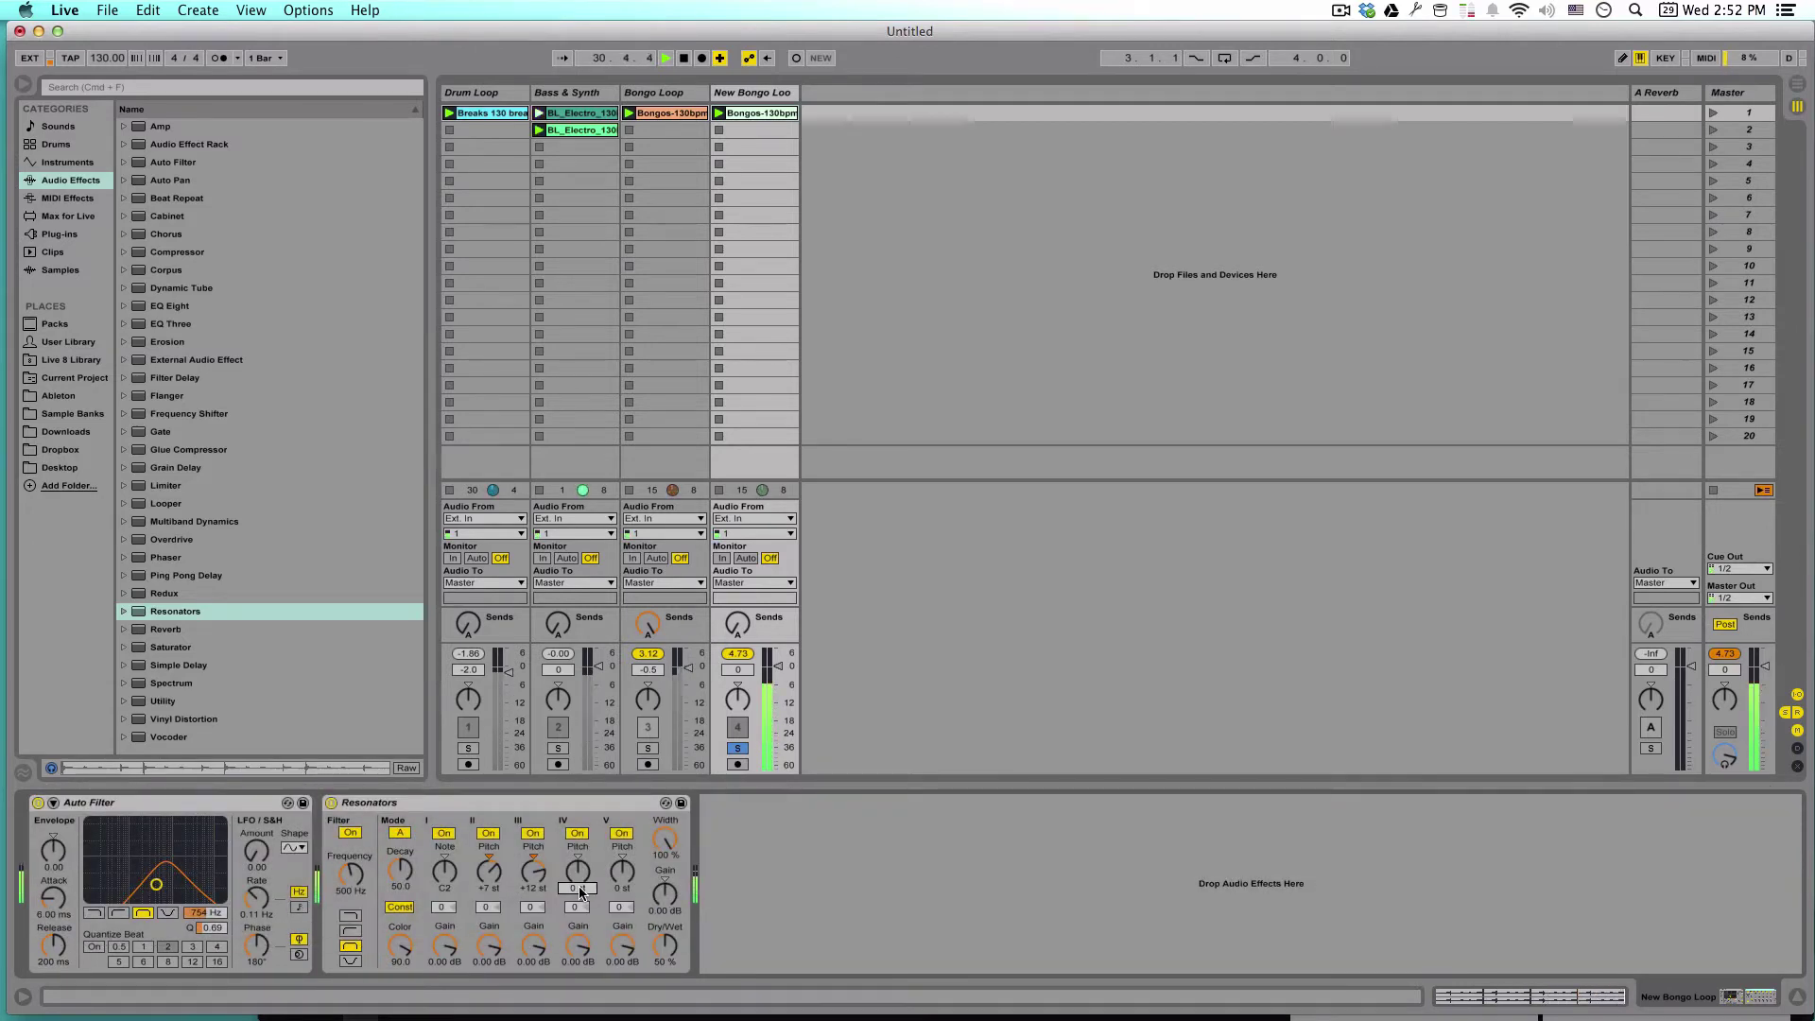
pyautogui.write('9')
pyautogui.press('Return')
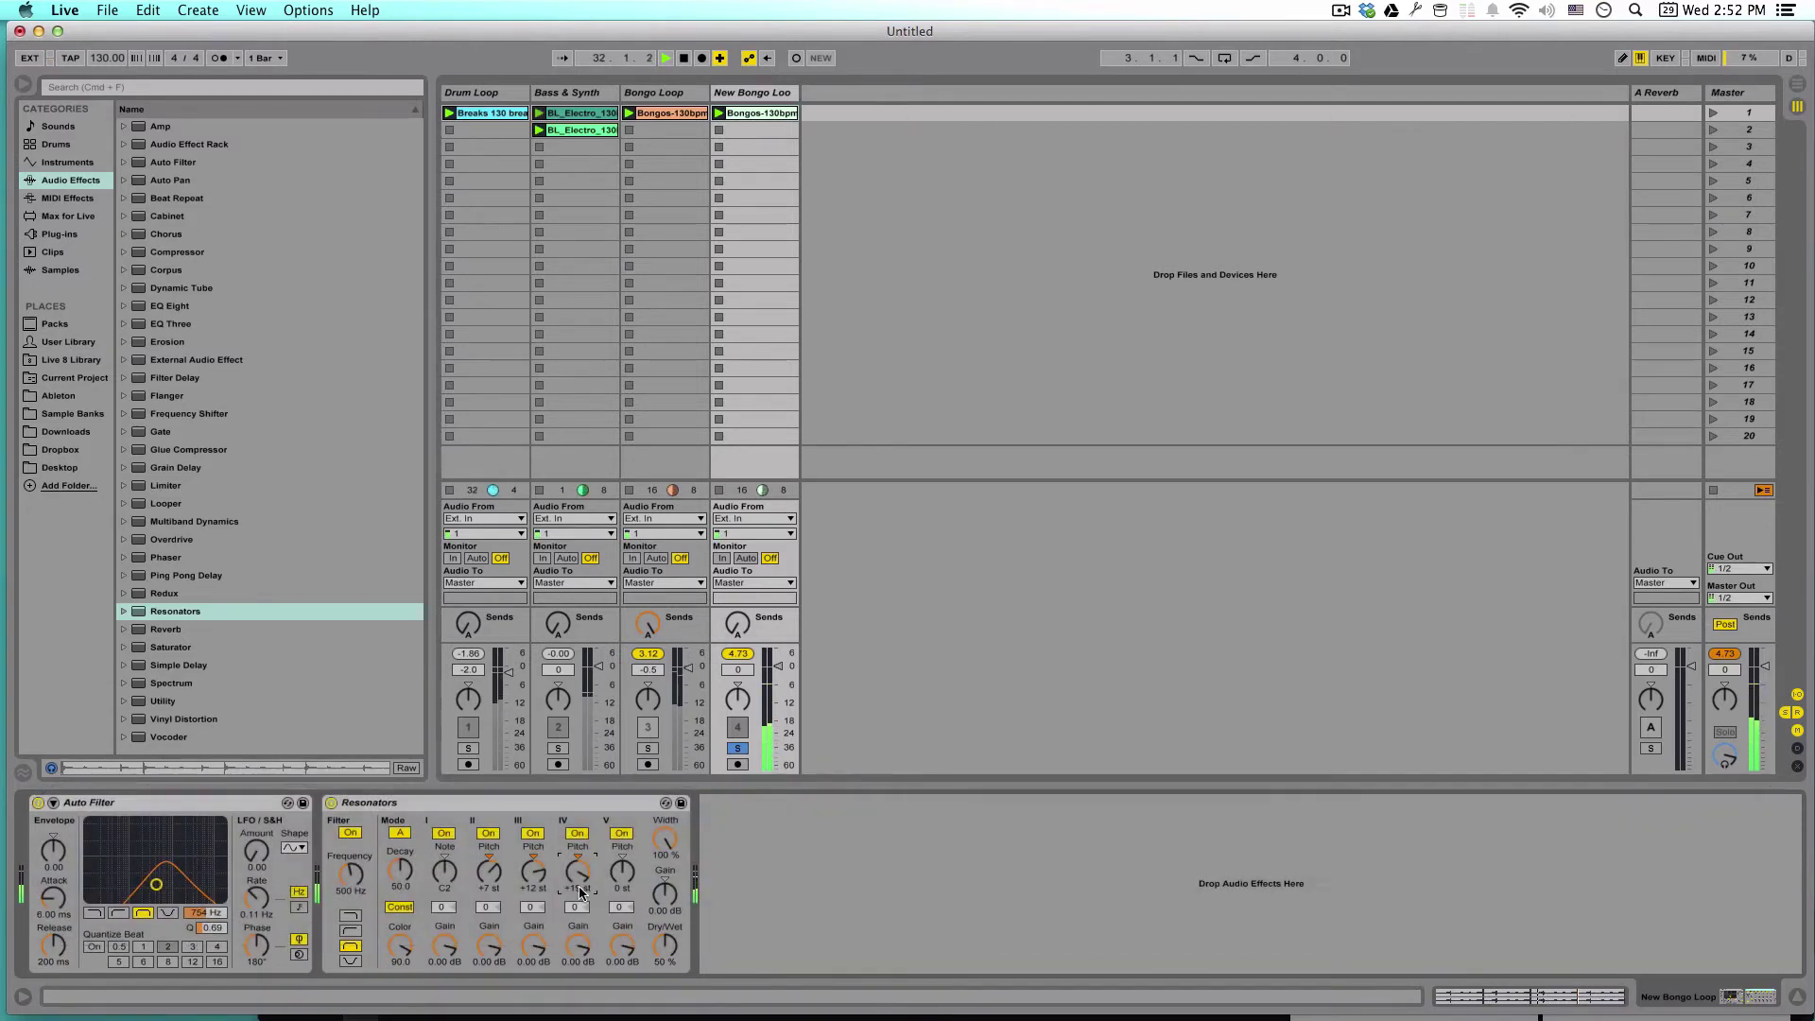
pyautogui.click(622, 889)
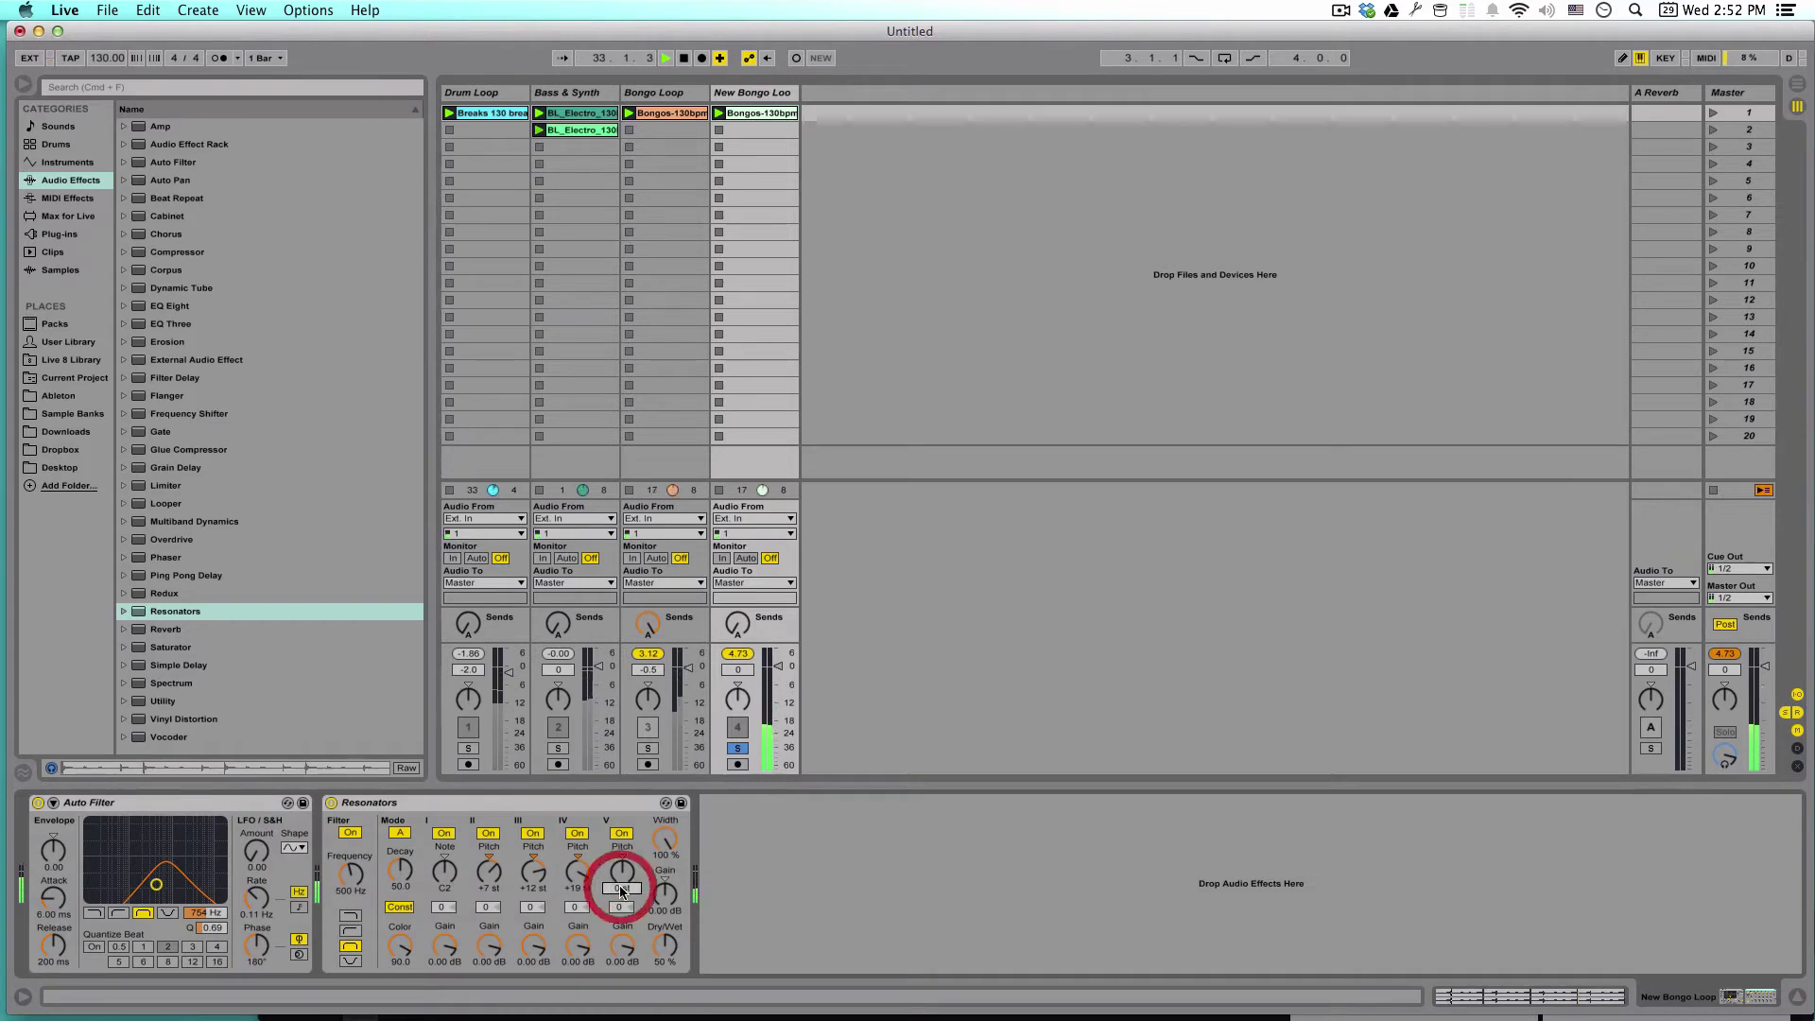
pyautogui.write('24')
pyautogui.press('Return')
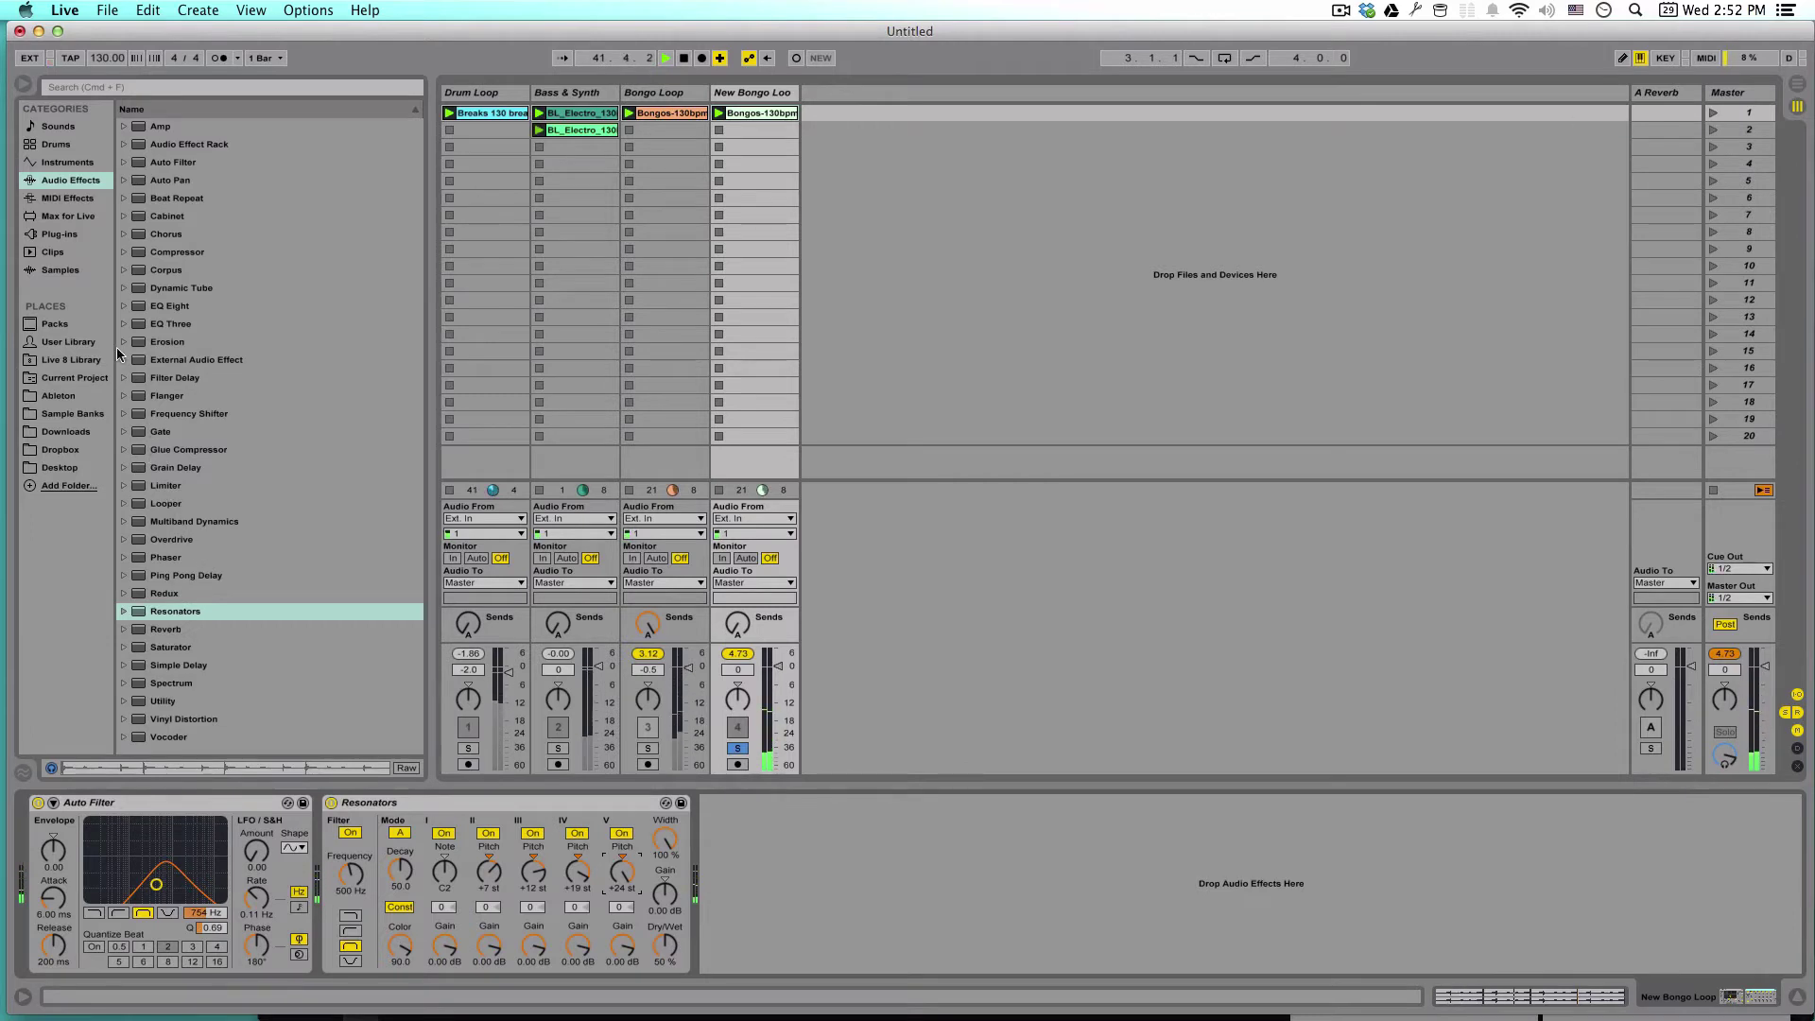
# Insert Corpus before Auto Filter and try its Membrane, Plate and Pipe resonance types.
pyautogui.moveTo(142, 273); pyautogui.dragTo(30, 862)
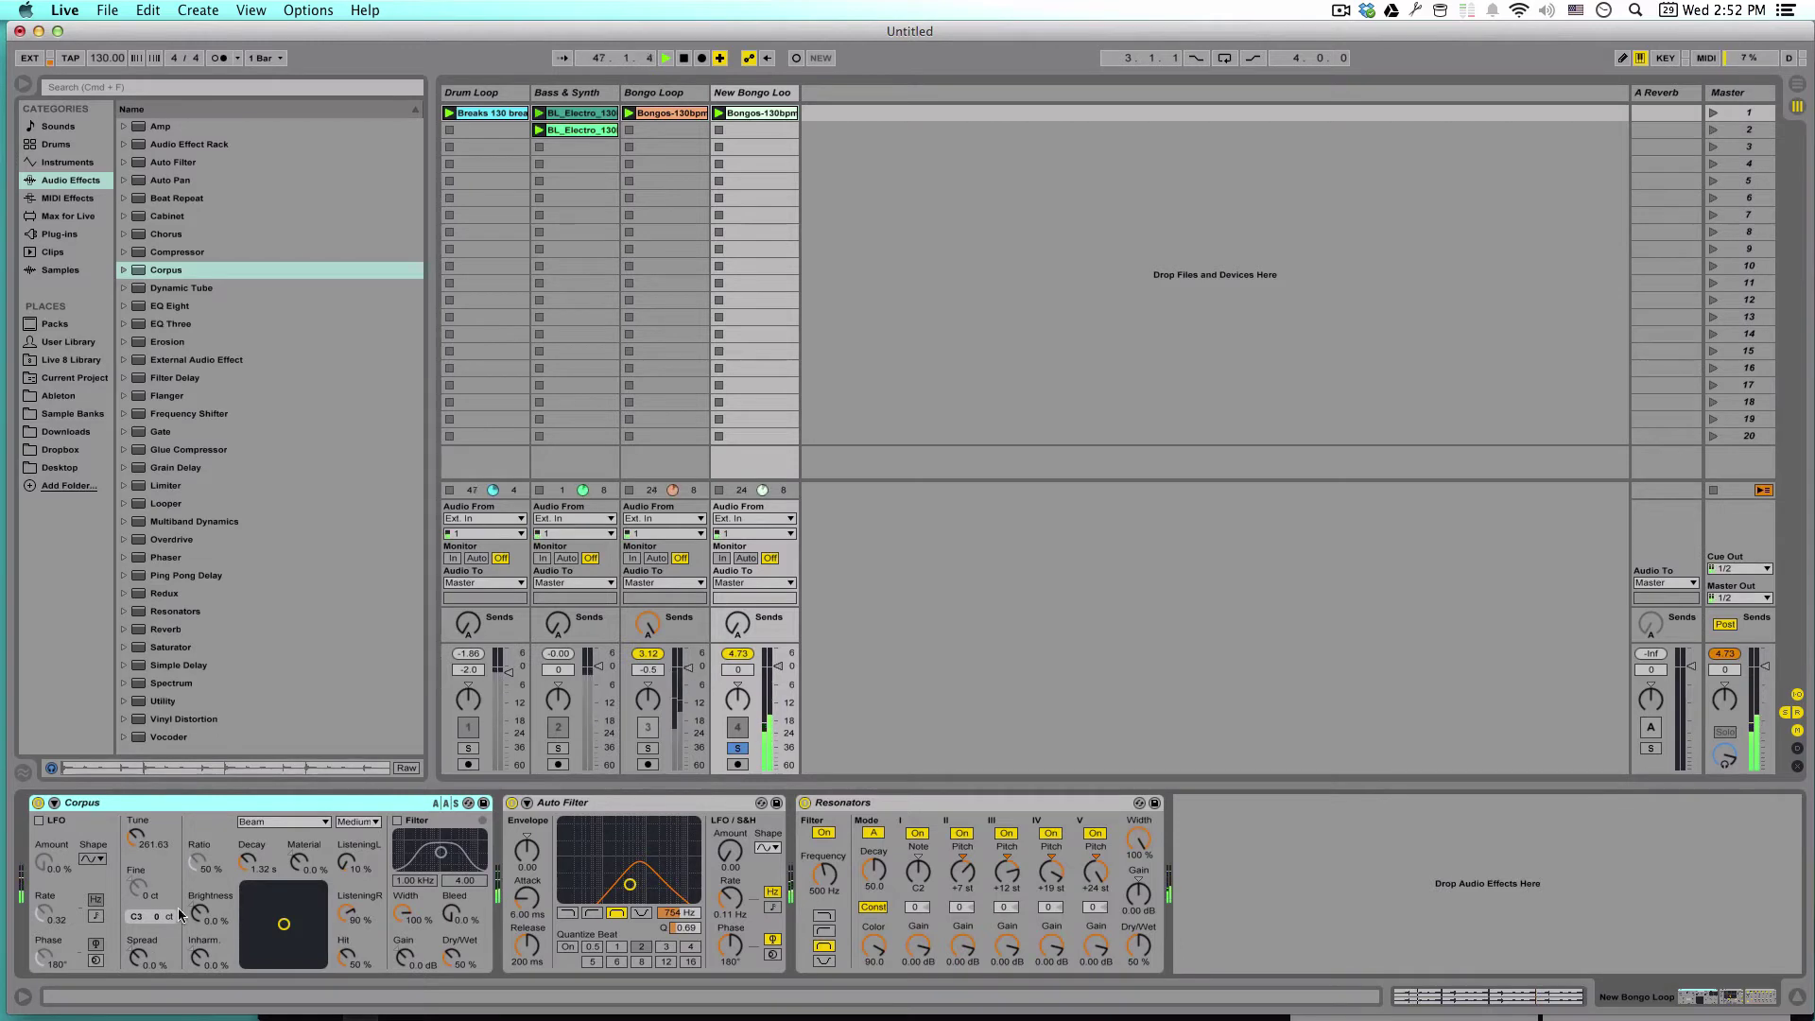
pyautogui.click(274, 821)
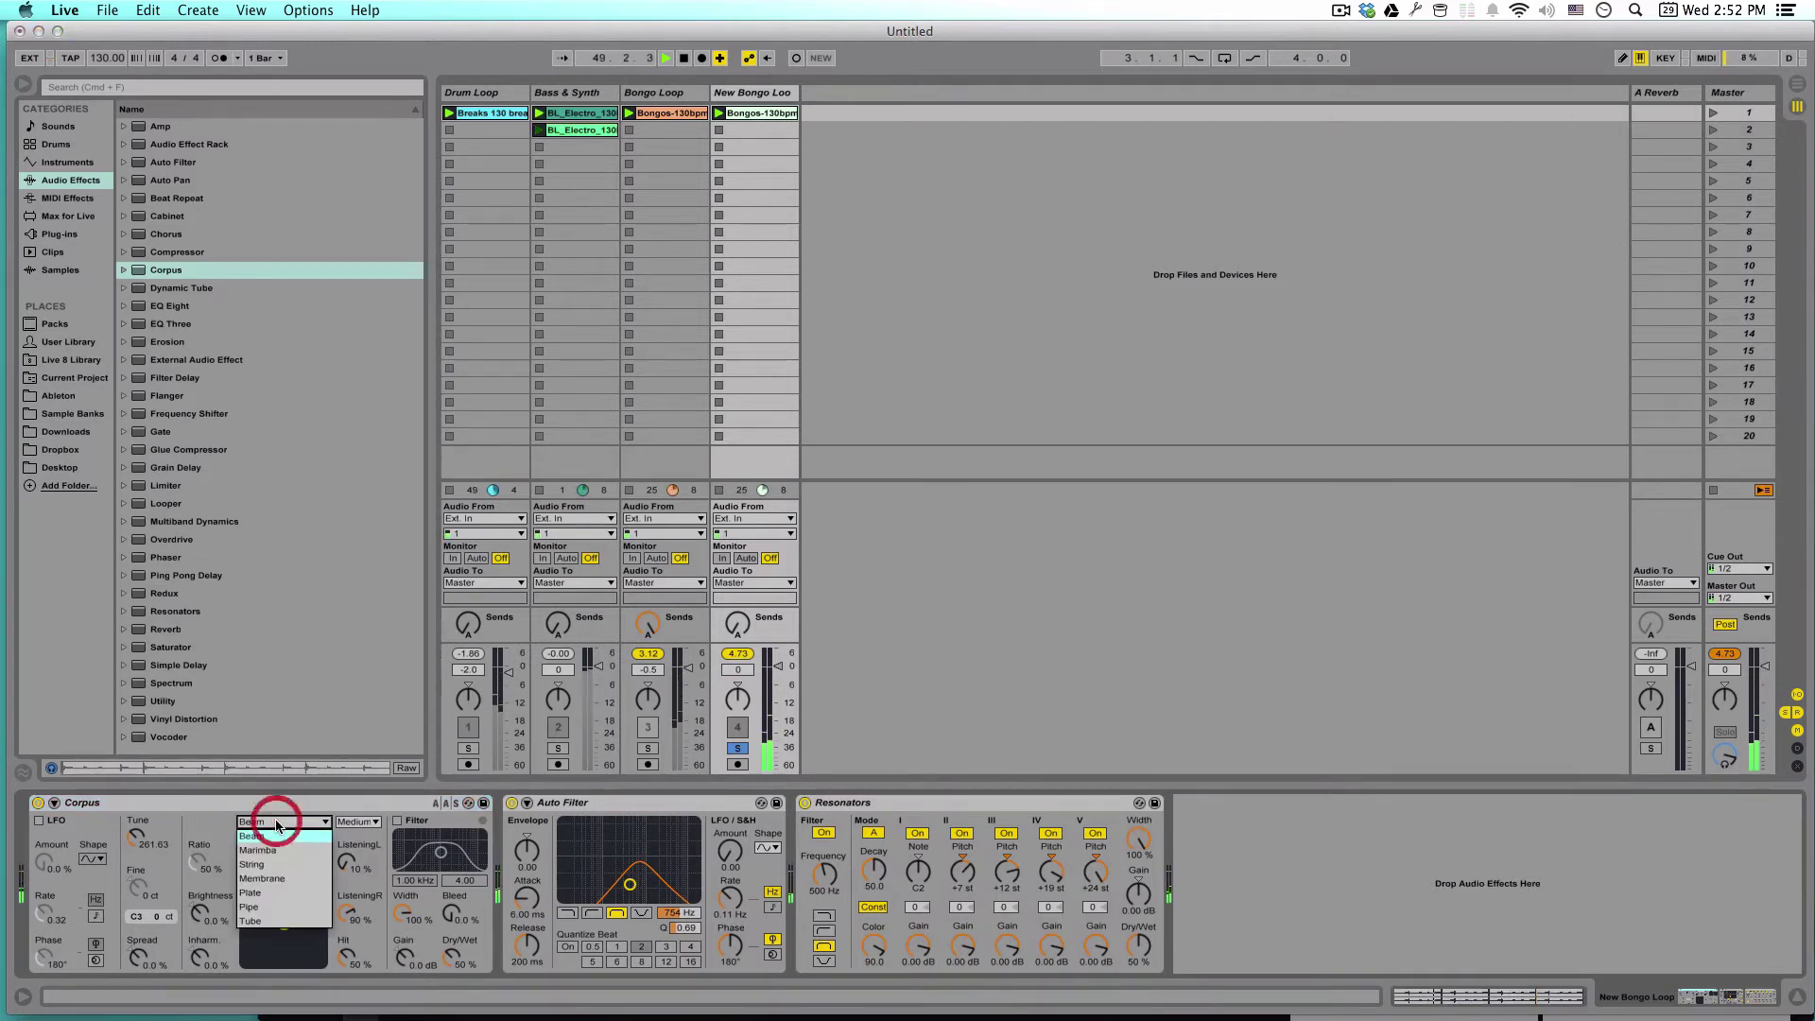
pyautogui.click(287, 878)
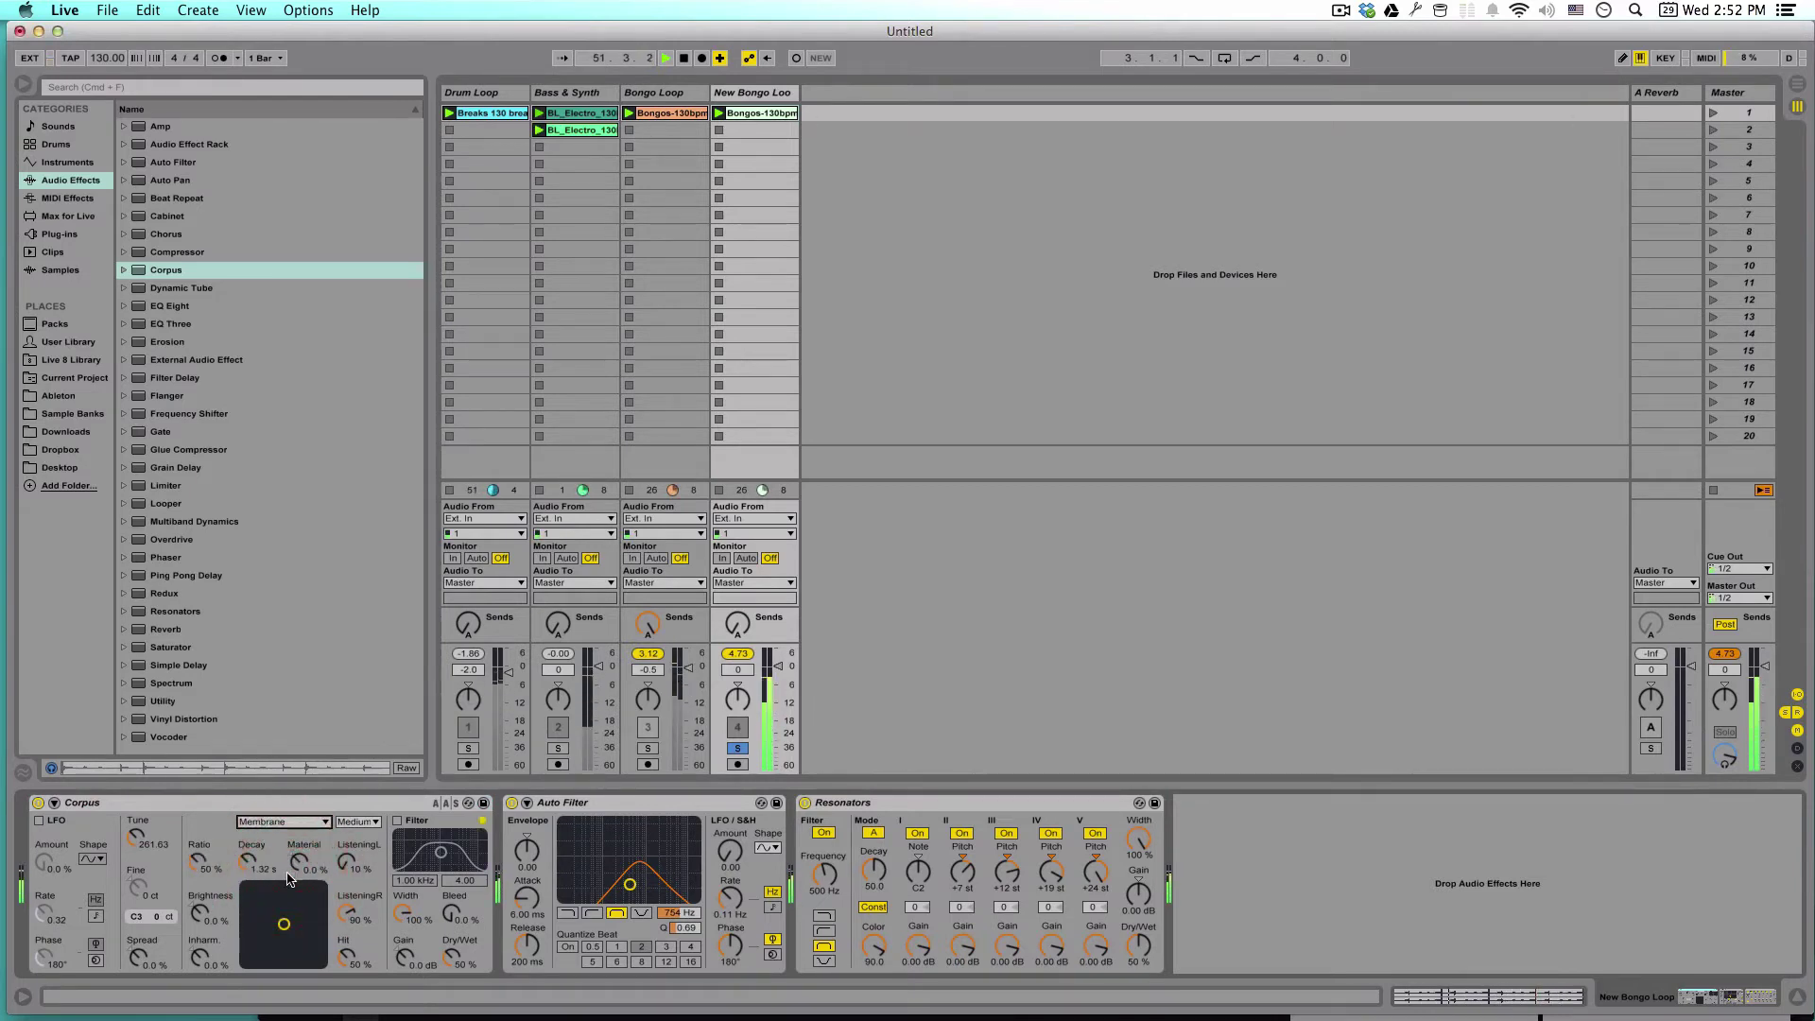
pyautogui.click(297, 823)
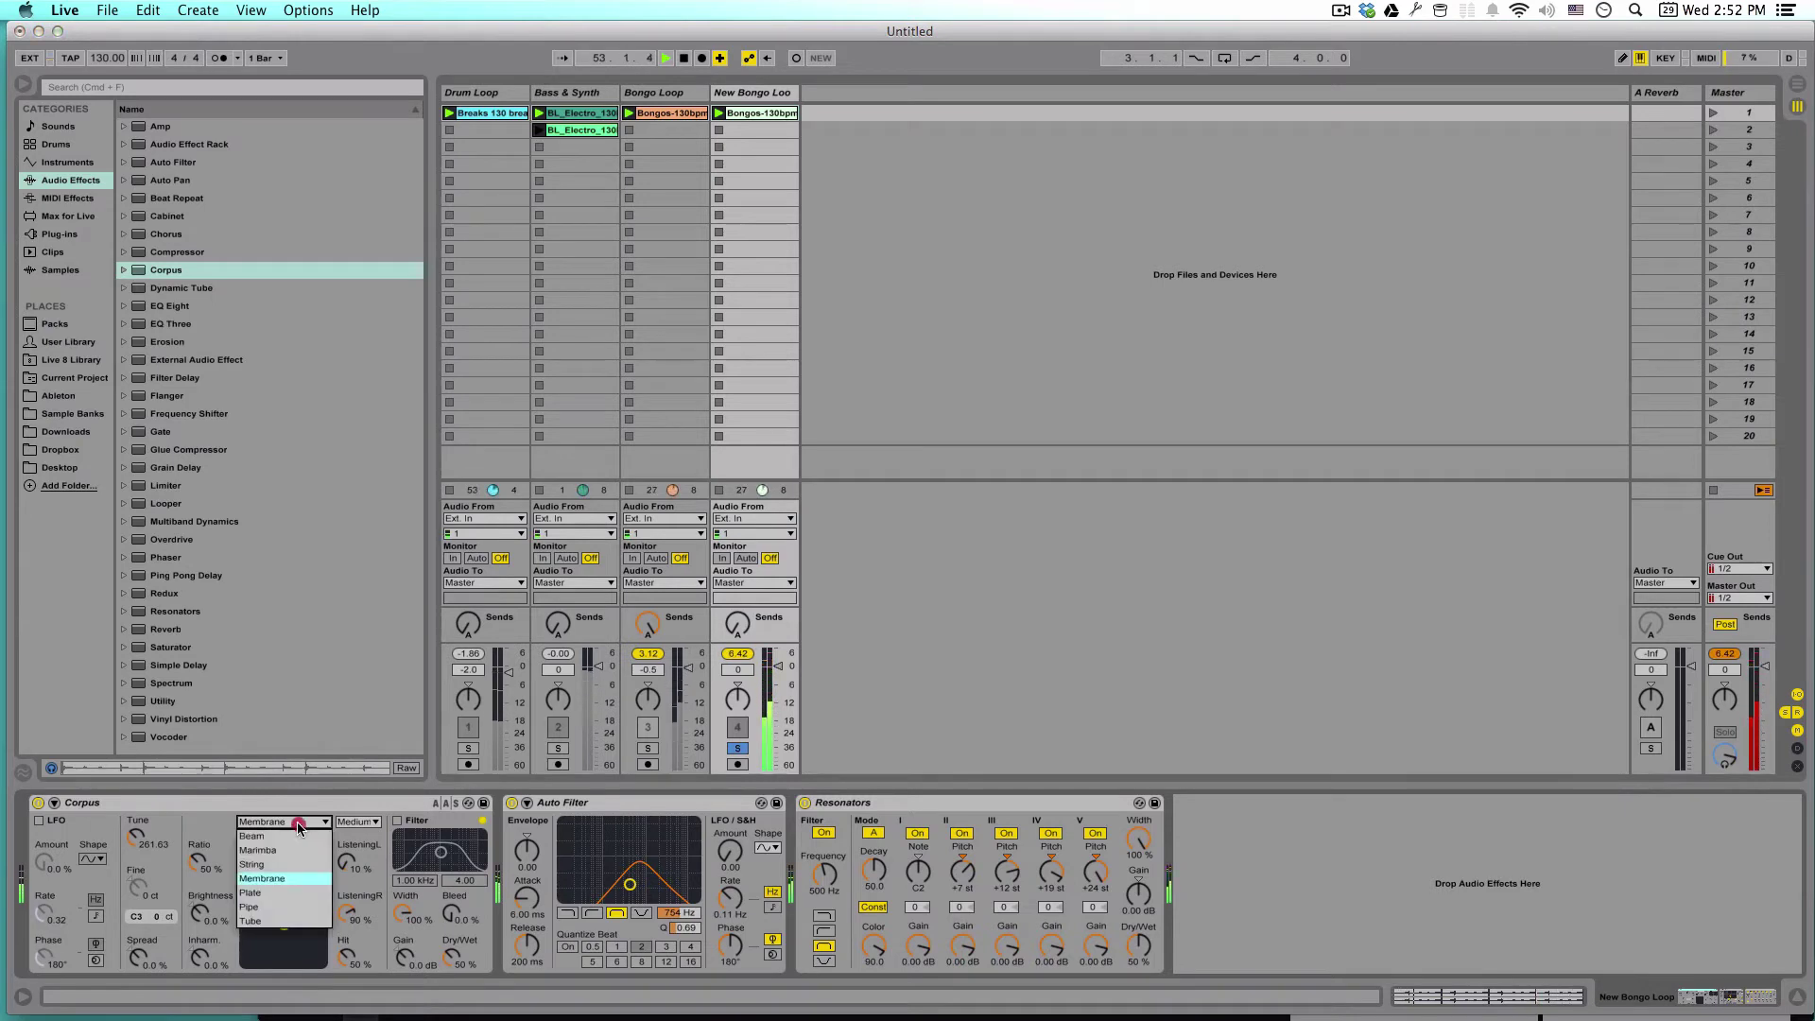
pyautogui.click(282, 890)
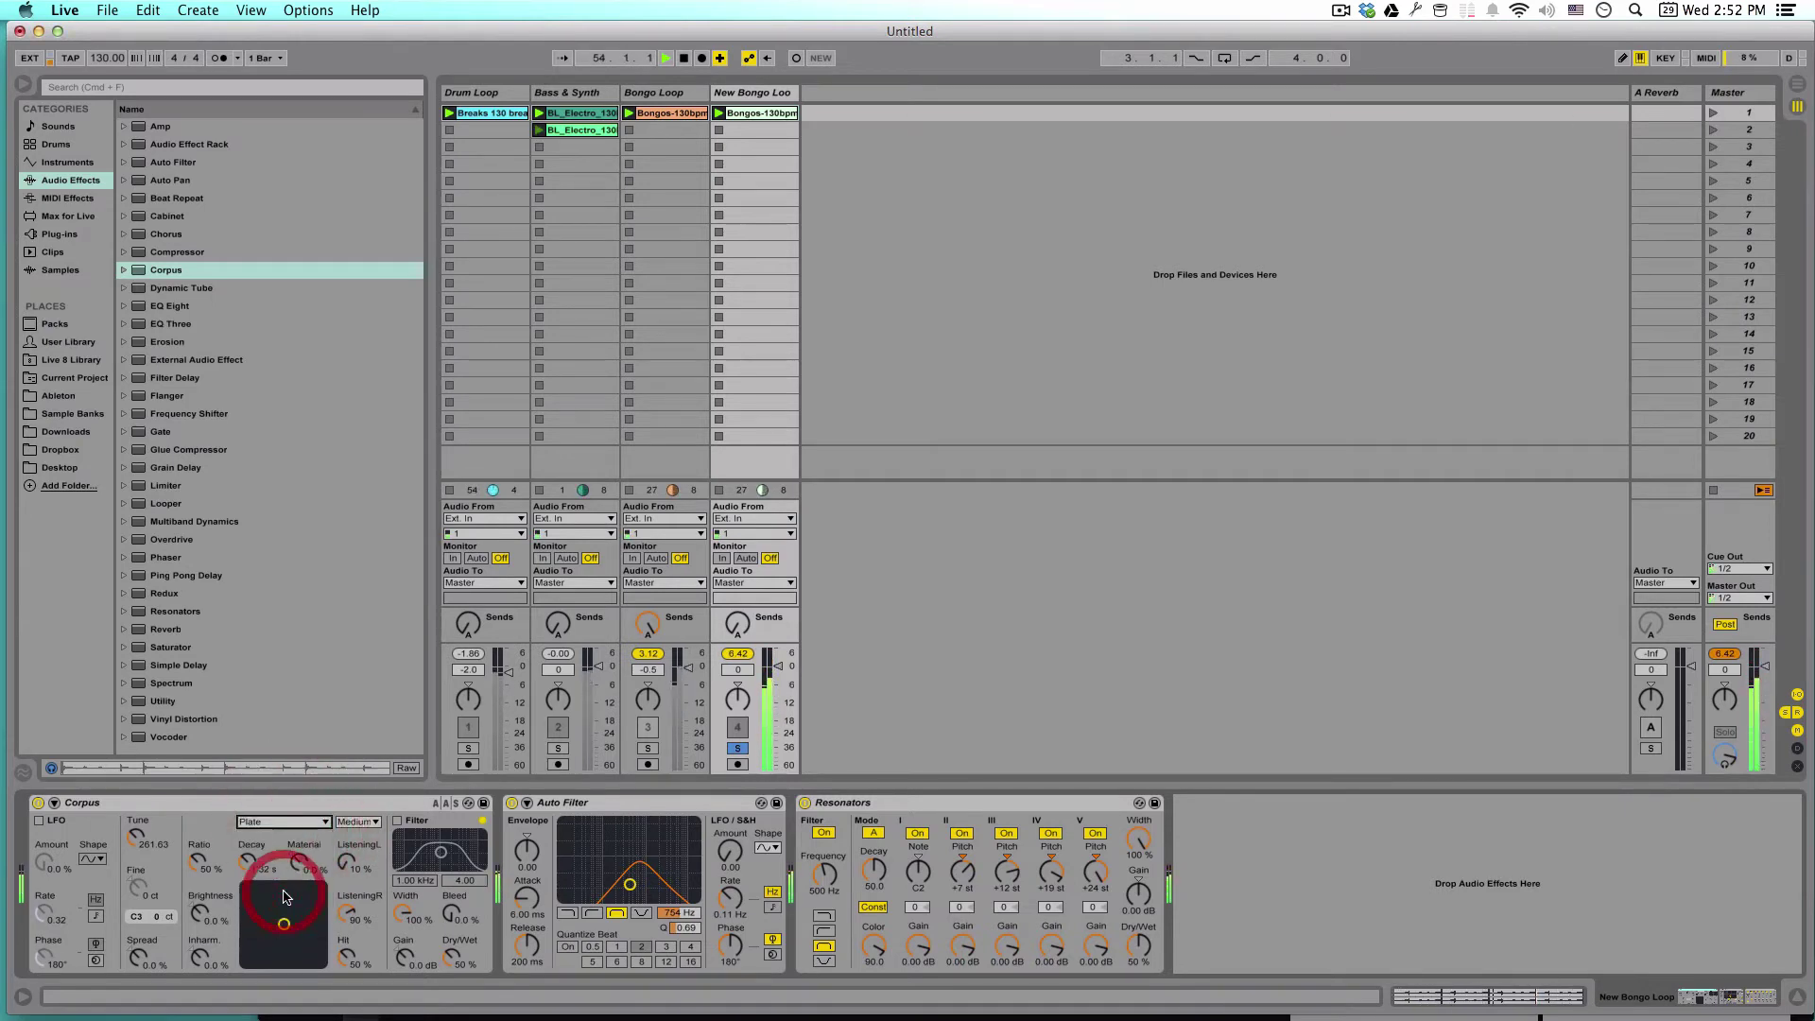
pyautogui.click(297, 822)
pyautogui.click(286, 904)
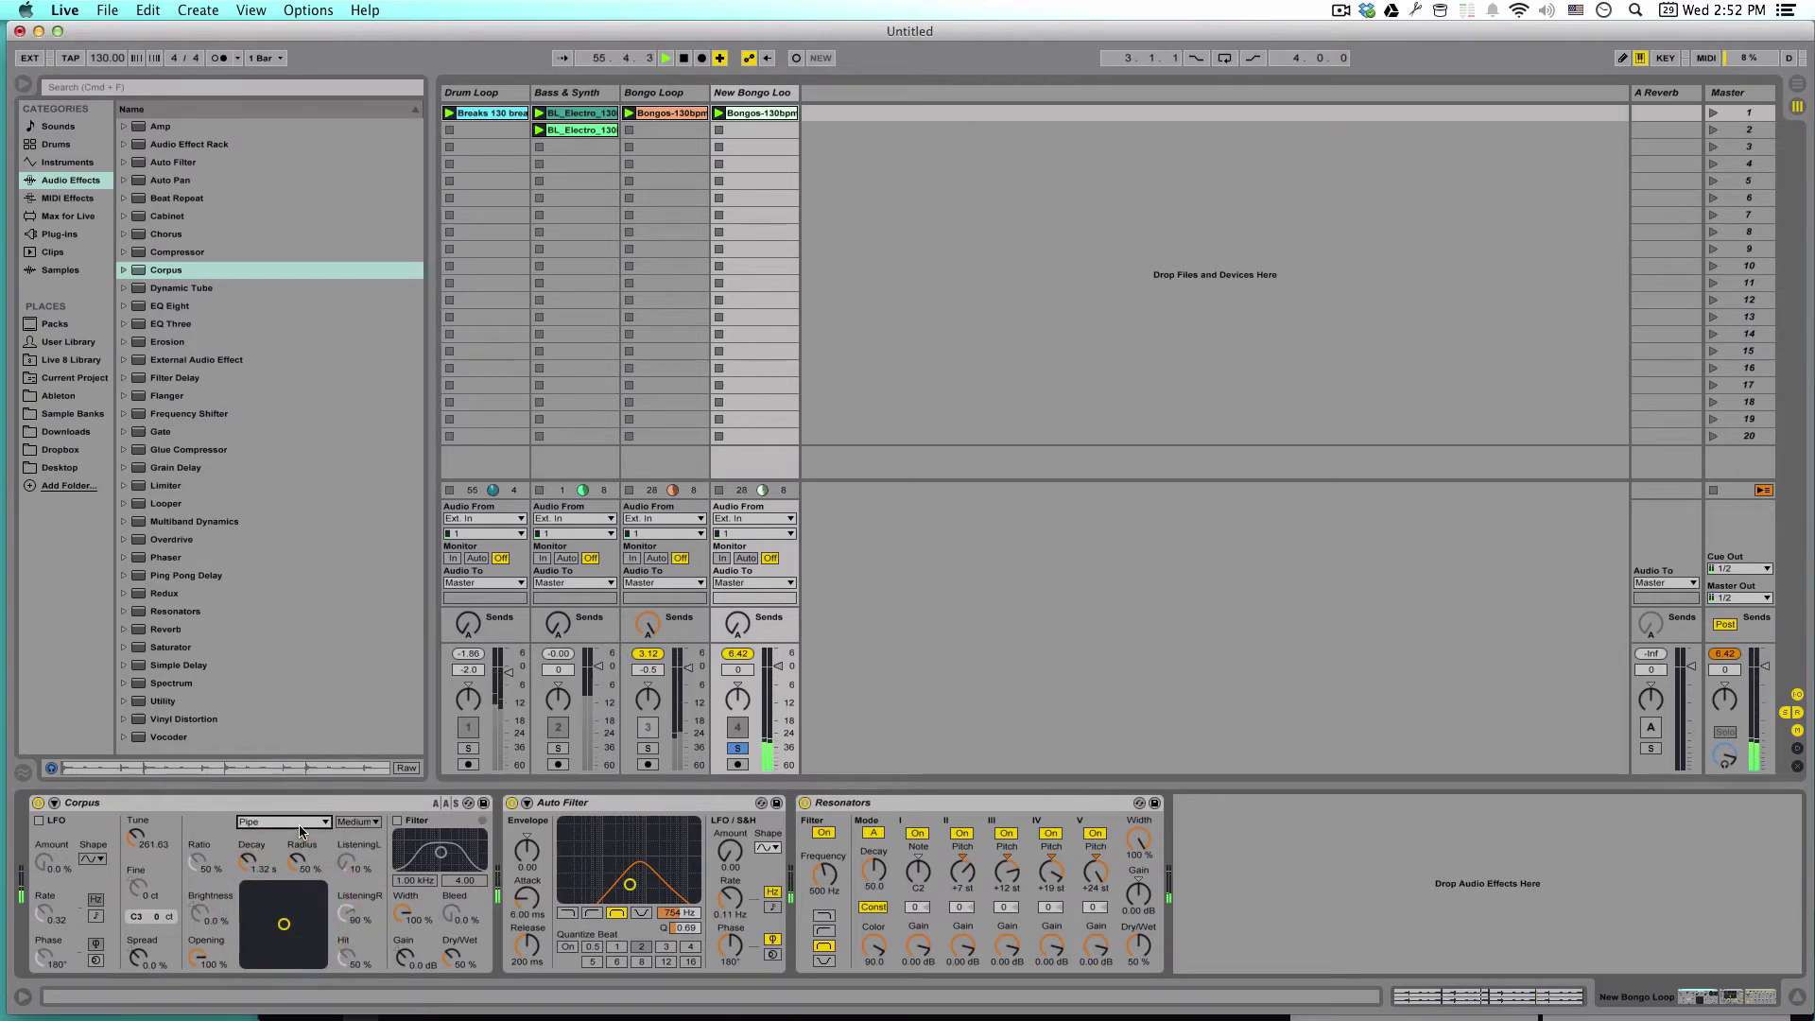
# Settle on the Tube resonance type and set Corpus Dry/Wet to about 42%.
pyautogui.click(300, 823)
pyautogui.click(281, 920)
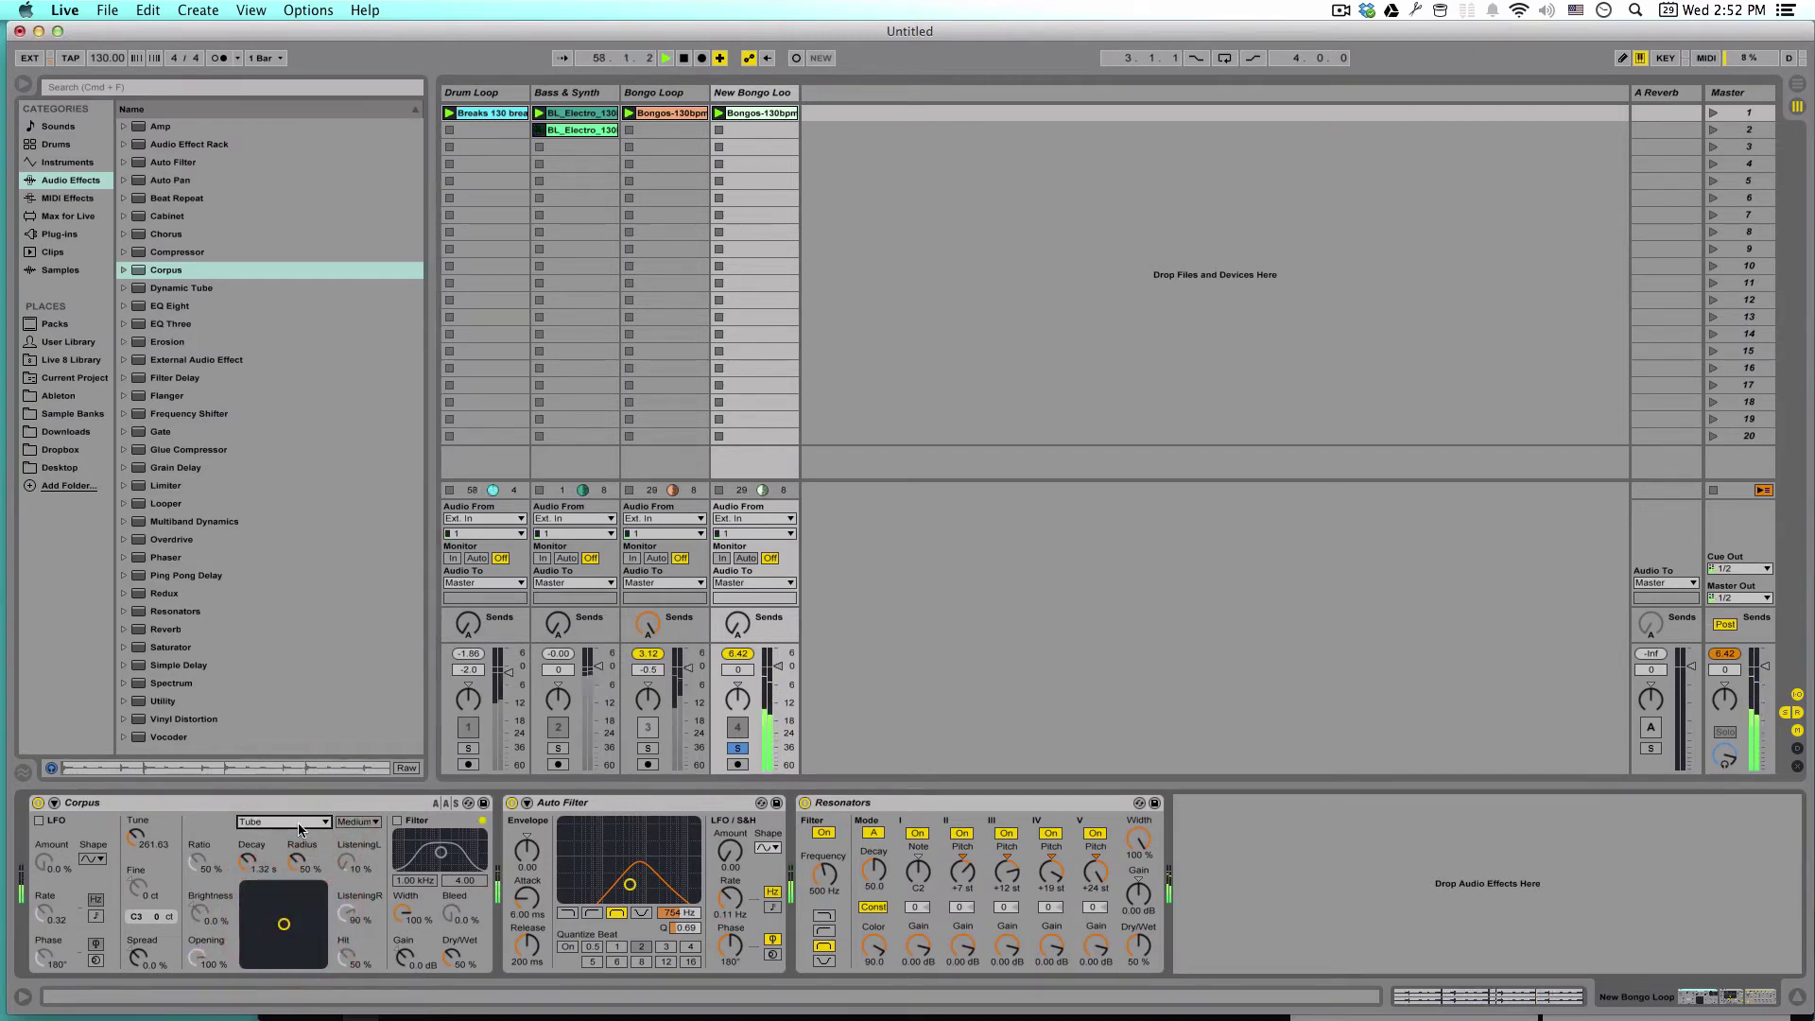
pyautogui.doubleClick(443, 956)
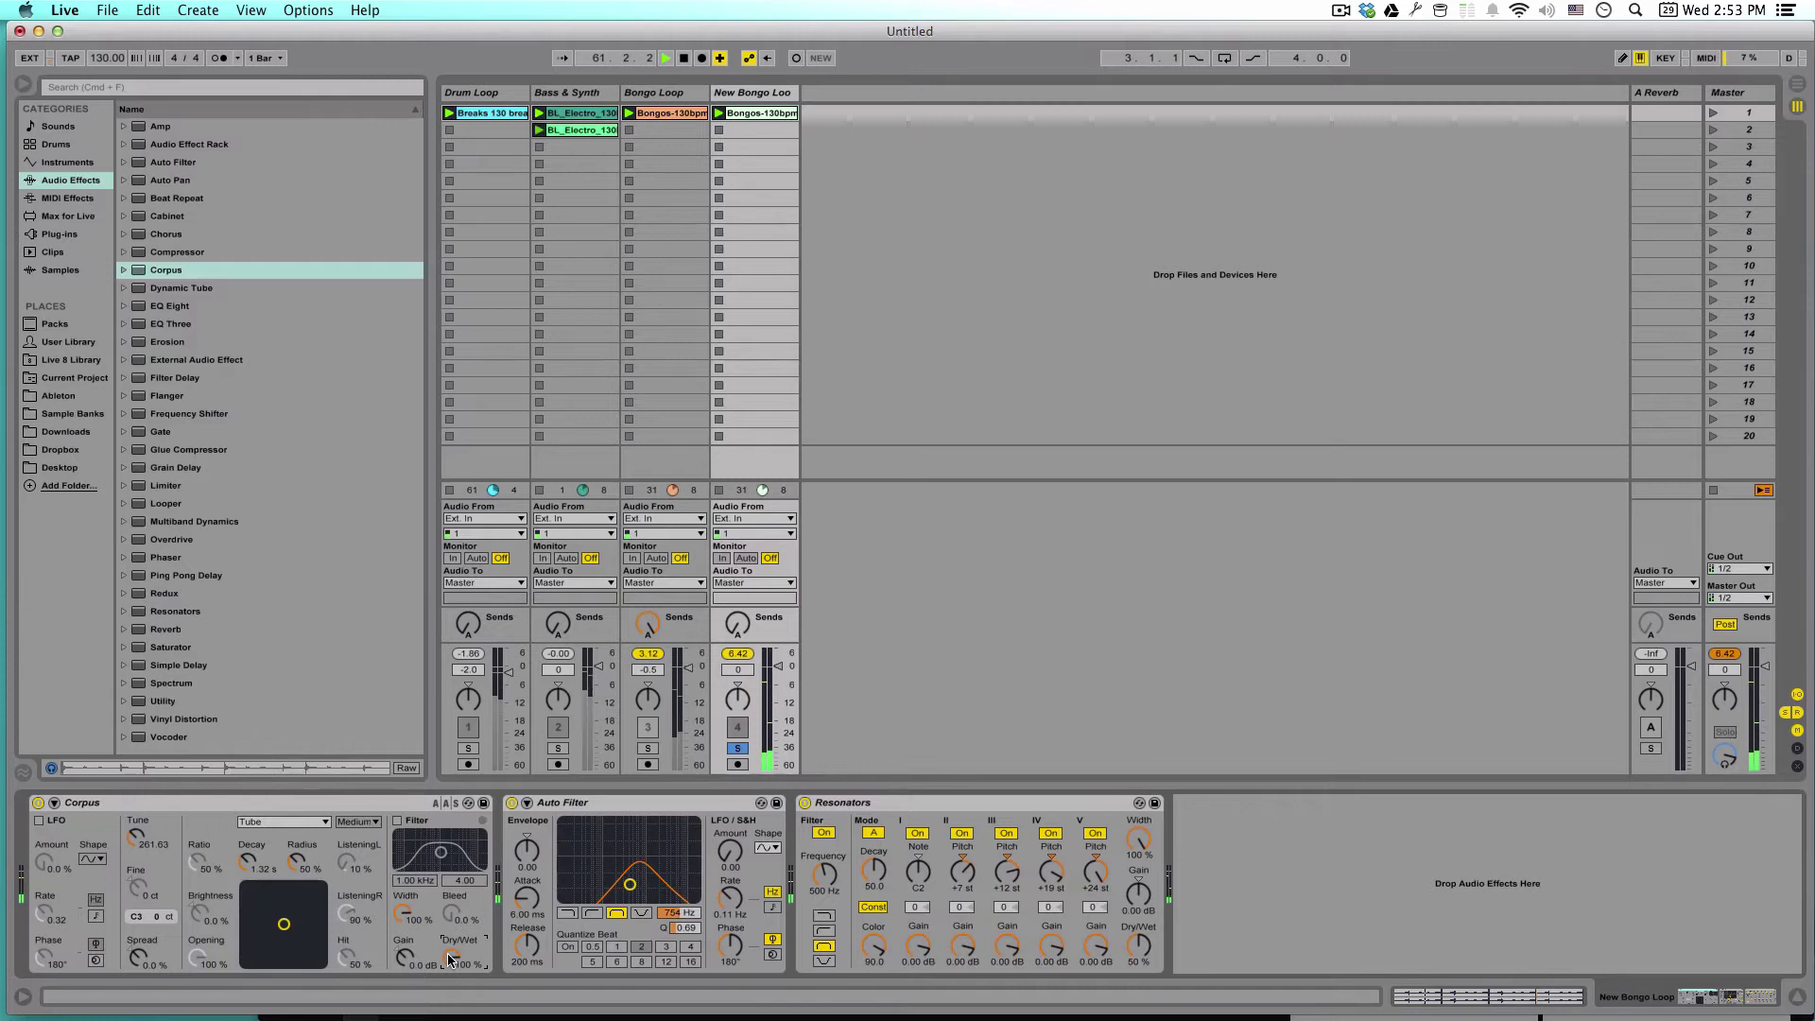
pyautogui.moveTo(450, 960)
pyautogui.mouseDown()
pyautogui.moveTo(450, 1002)
pyautogui.moveTo(446, 943)
pyautogui.mouseUp()
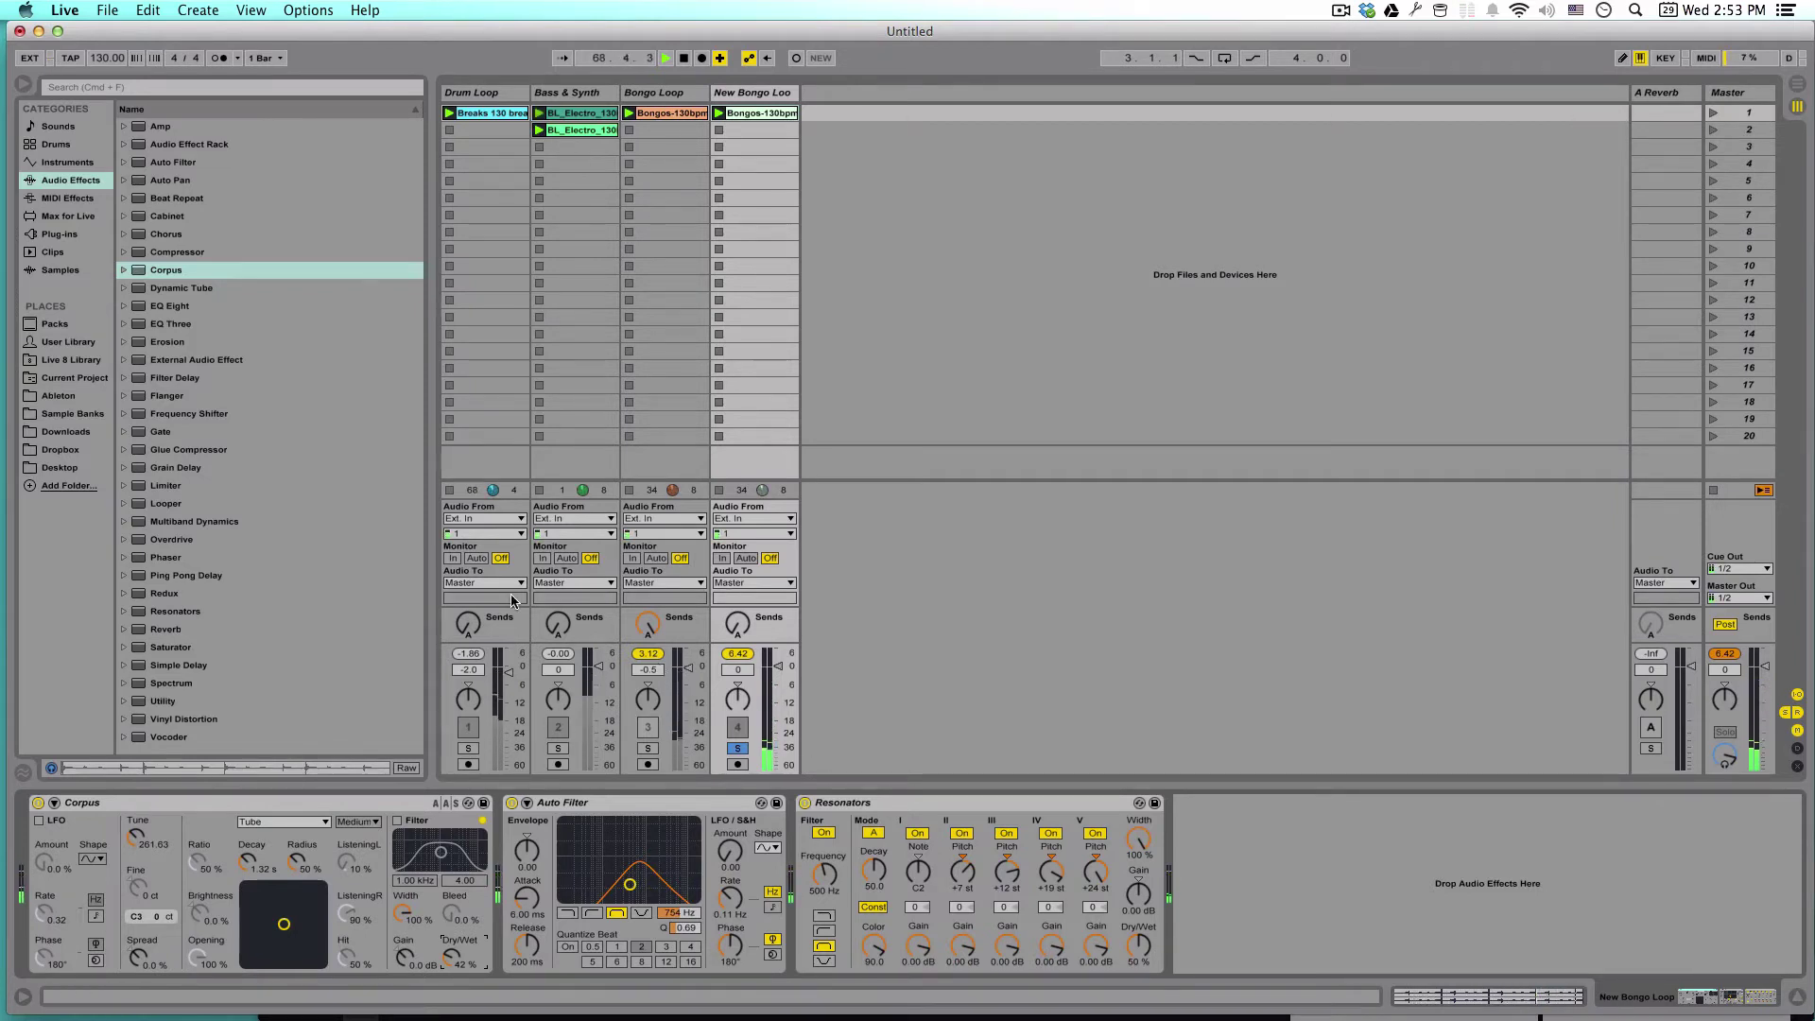
# Add a Phaser after Resonators with an S&H LFO synced to a 1/4 rate.
pyautogui.moveTo(173, 564); pyautogui.dragTo(1235, 863)
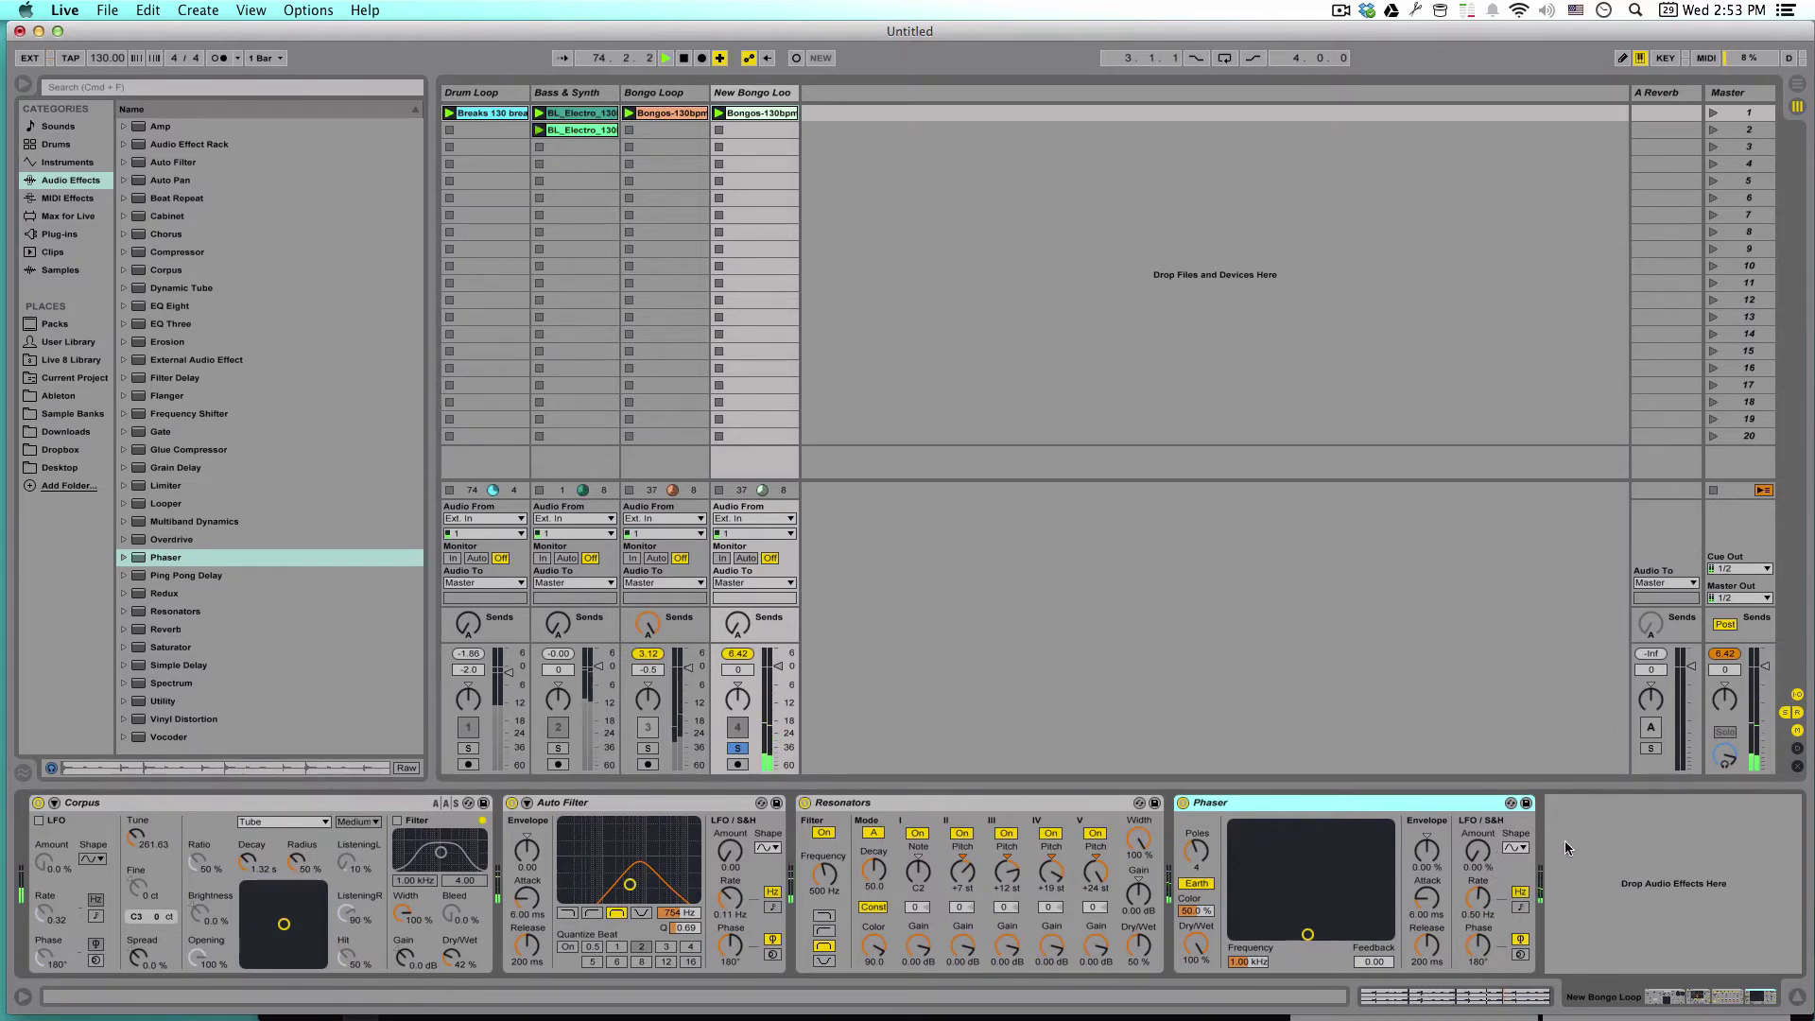
pyautogui.click(1513, 848)
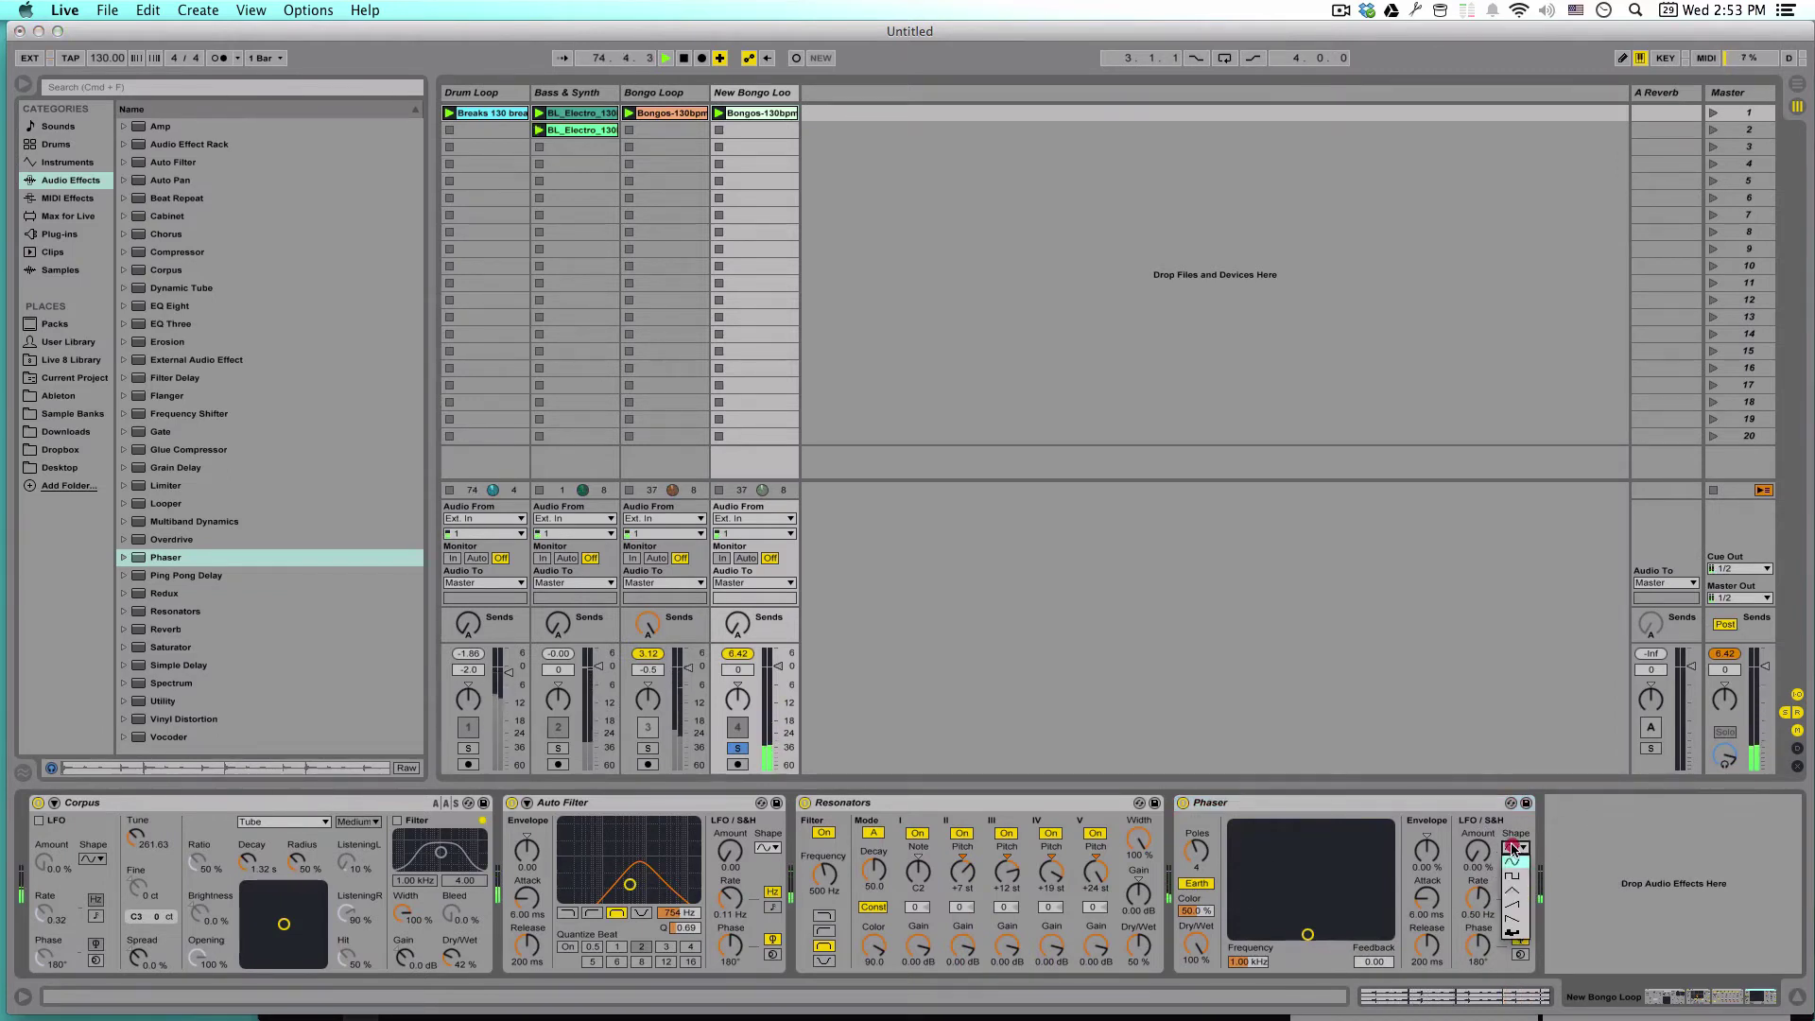
pyautogui.click(1516, 933)
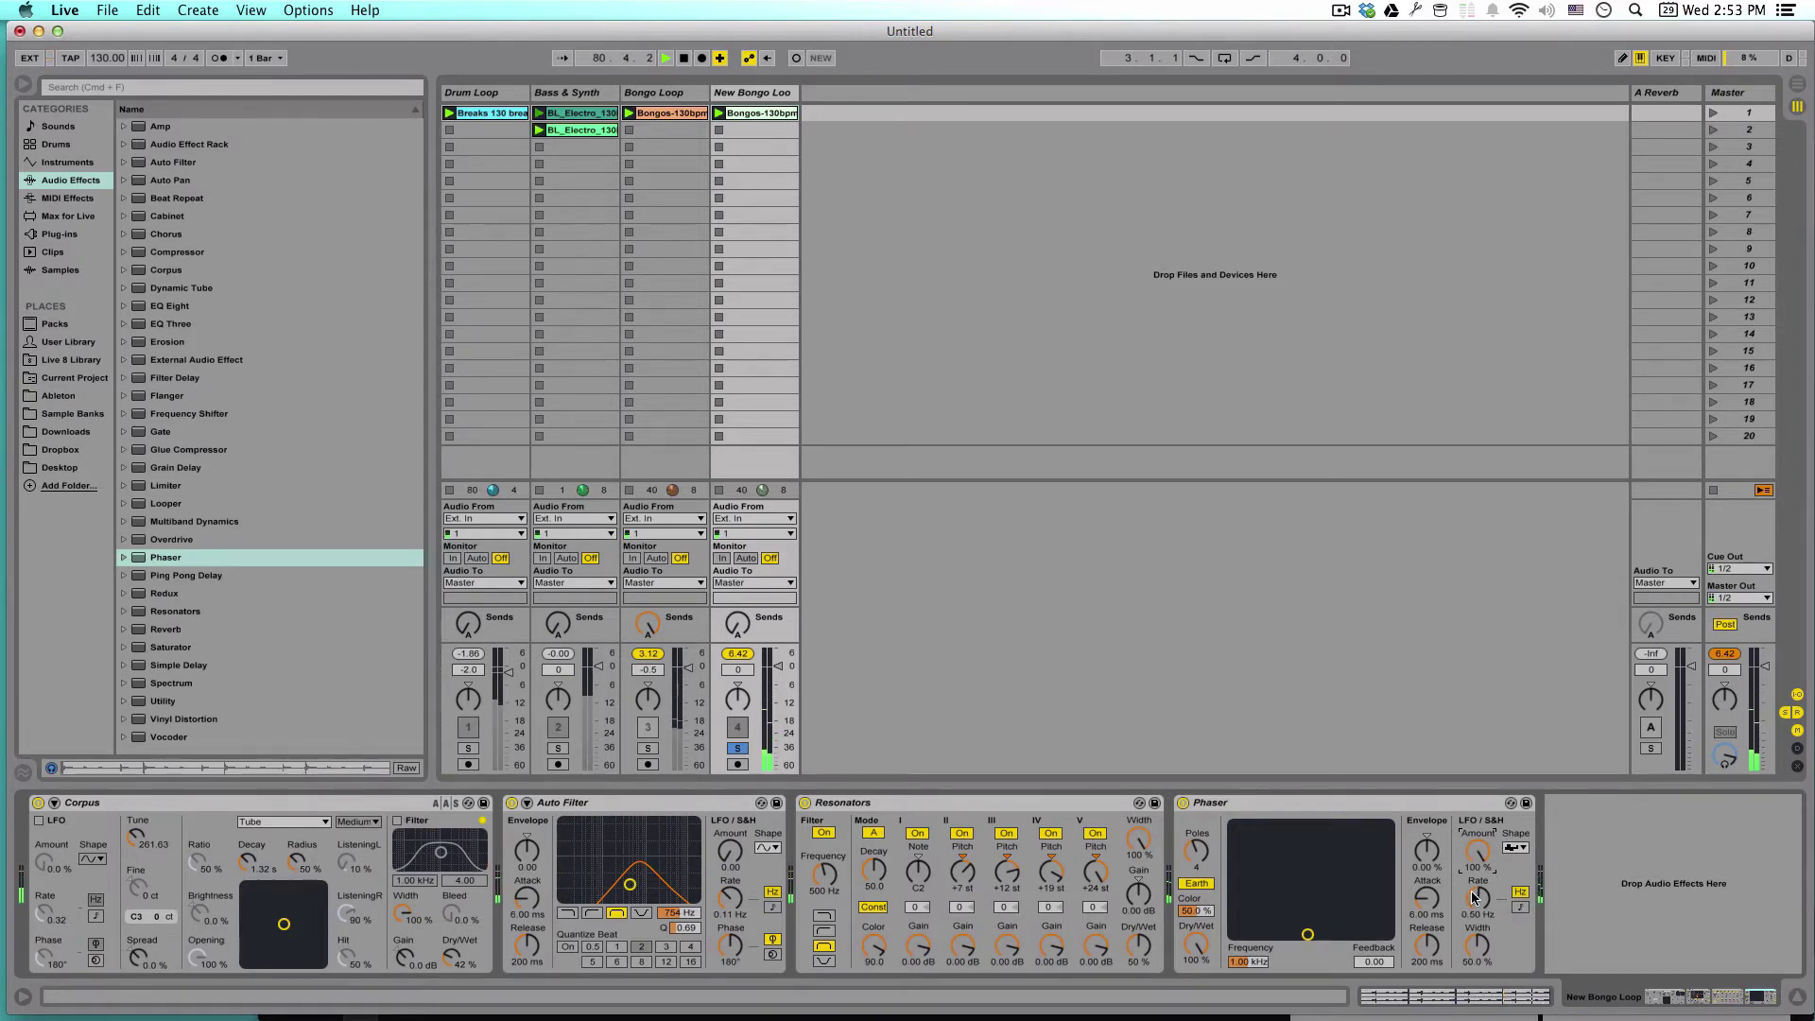
pyautogui.moveTo(1473, 898); pyautogui.dragTo(1473, 874)
pyautogui.click(1521, 908)
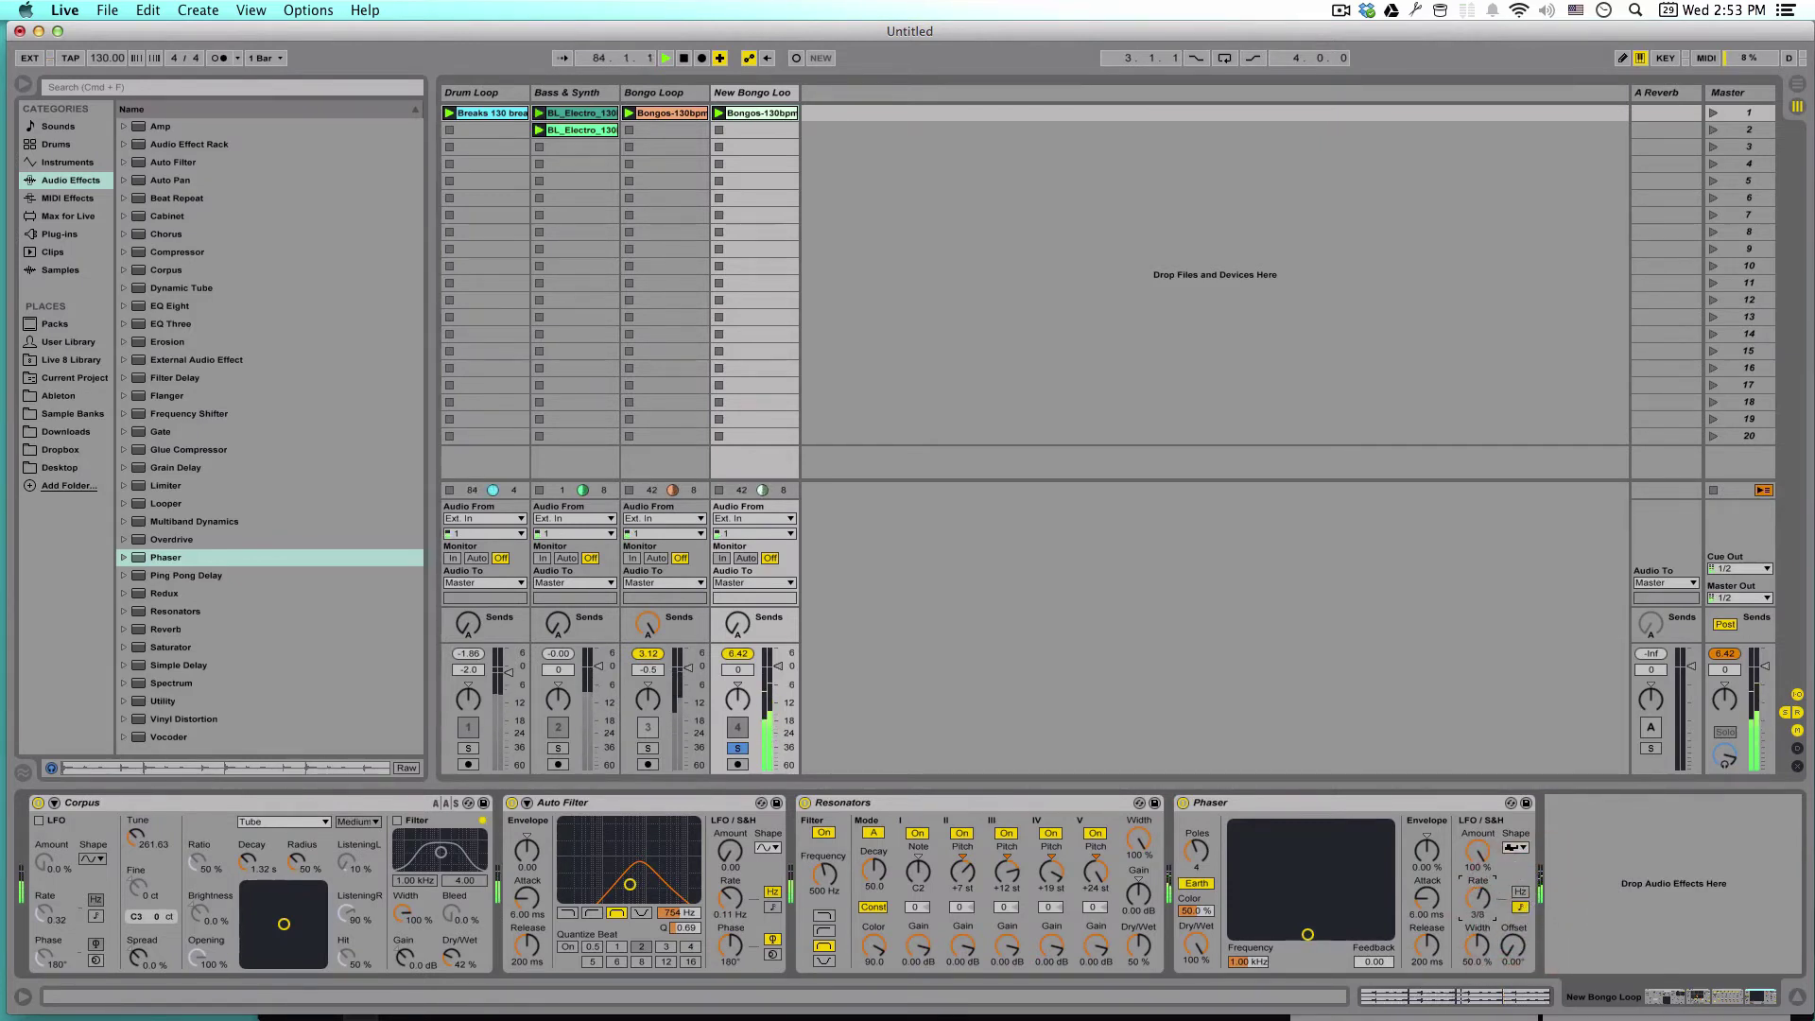
pyautogui.moveTo(1478, 899); pyautogui.dragTo(1477, 904)
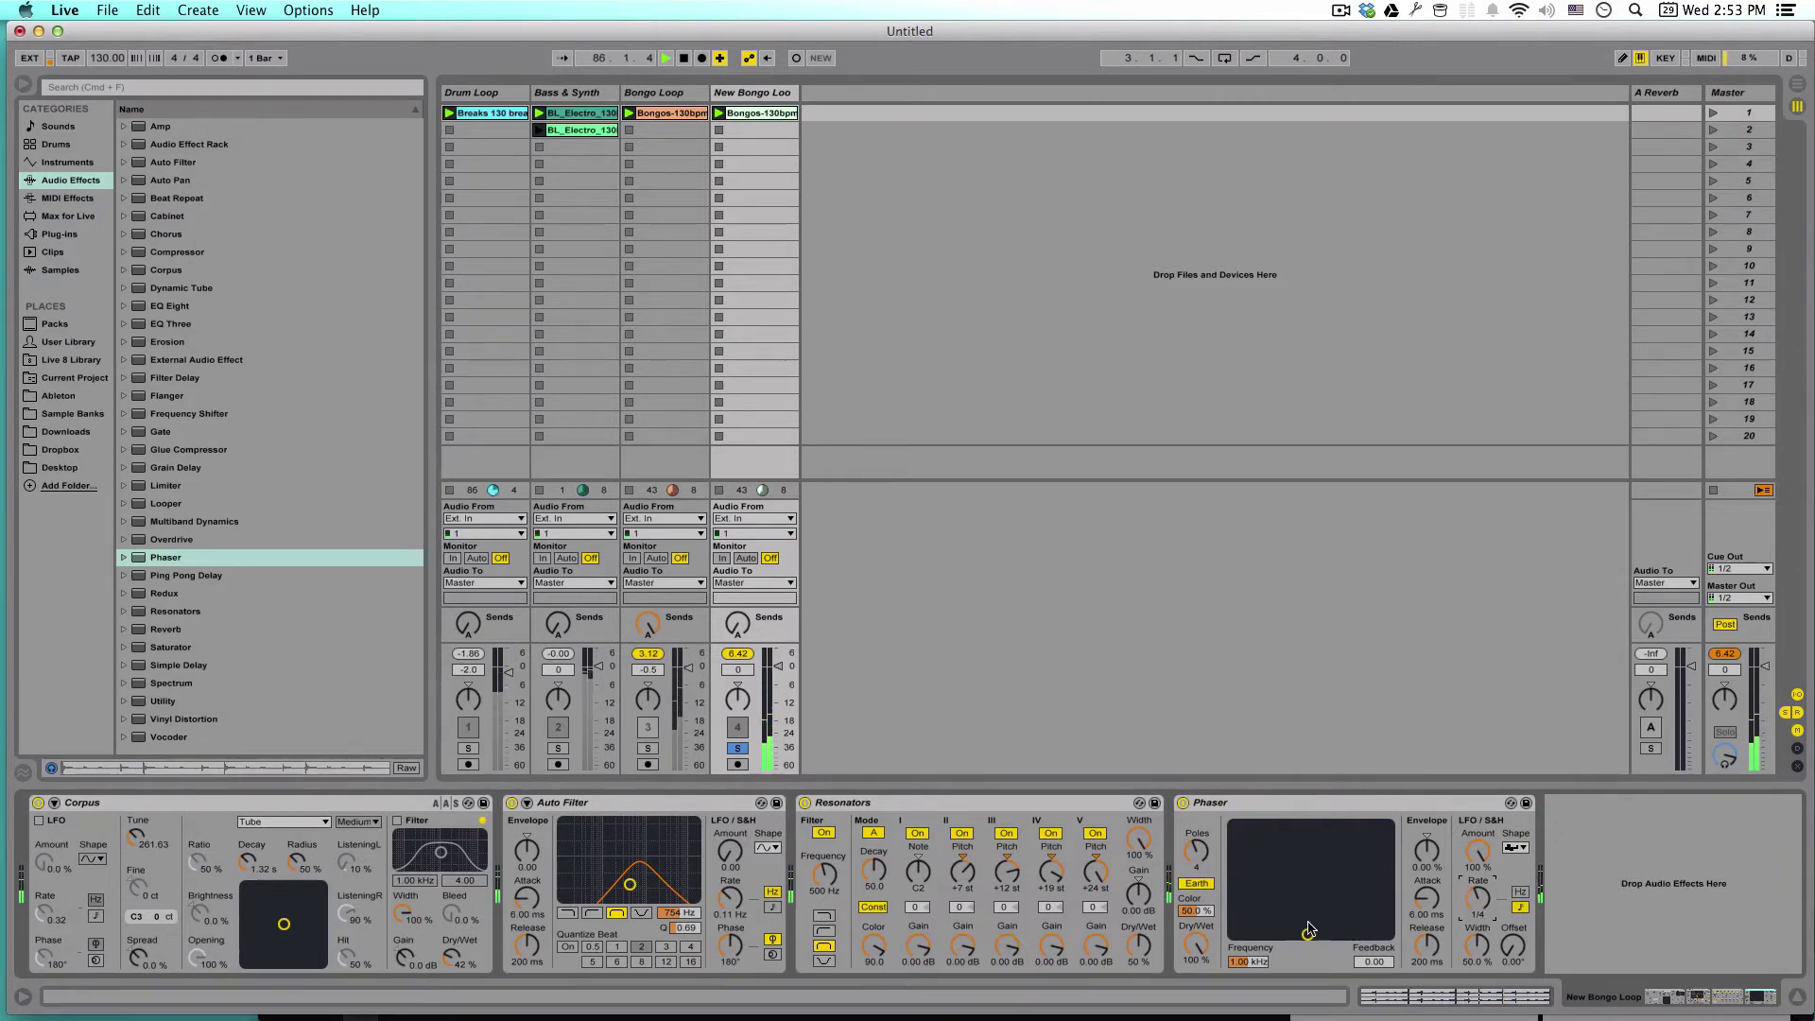
# Raise Phaser feedback to 0.78 and reduce the LFO Amount to 42.9%.
pyautogui.moveTo(1308, 934); pyautogui.dragTo(1306, 907)
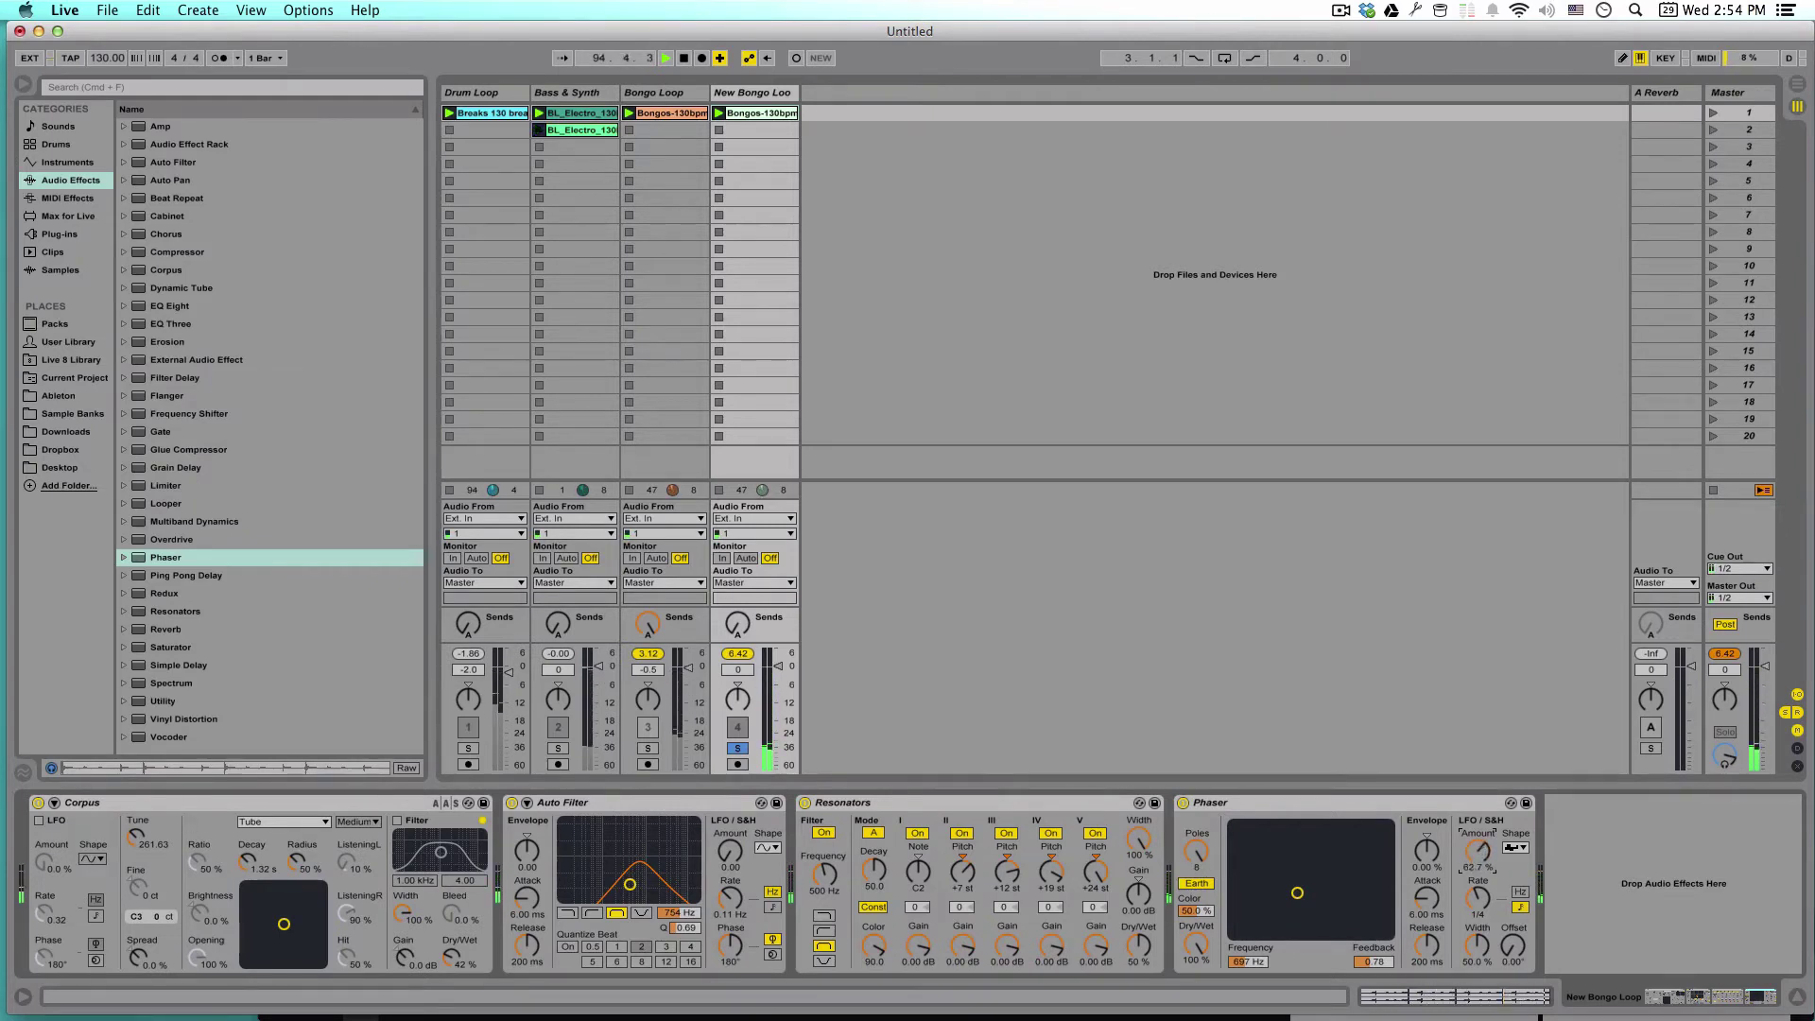
pyautogui.moveTo(1478, 851); pyautogui.dragTo(1478, 855)
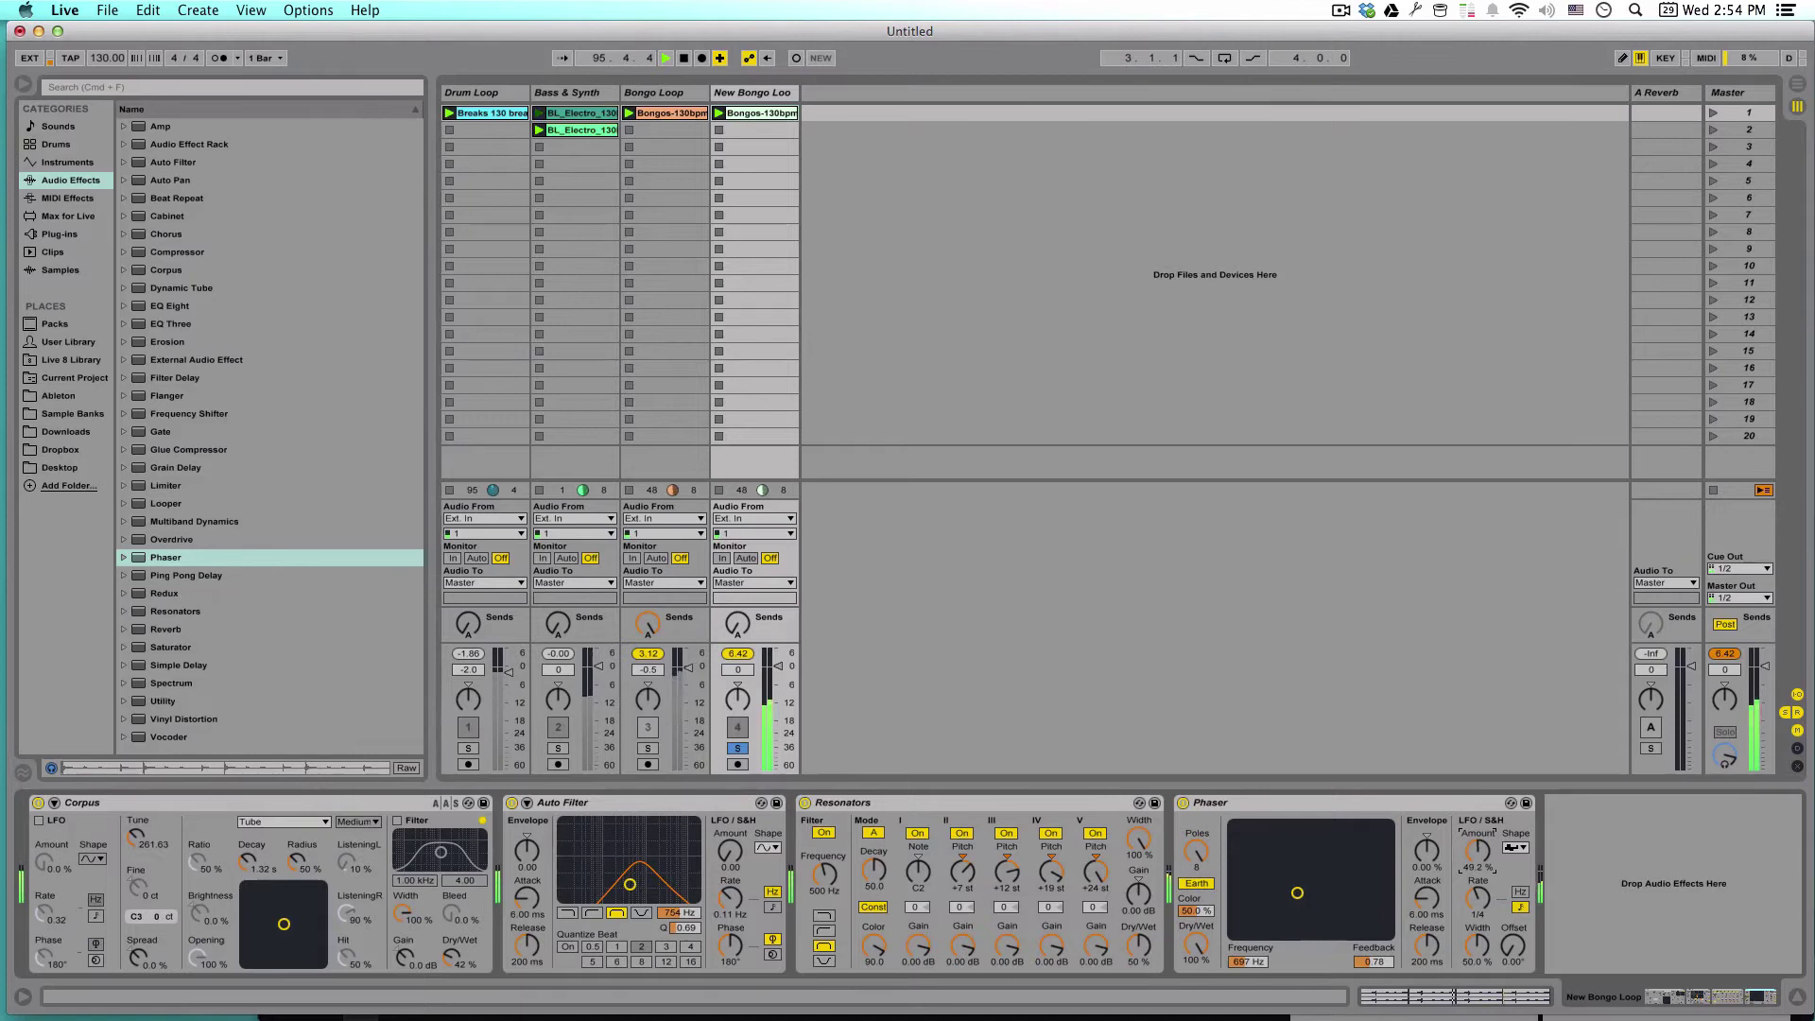
pyautogui.moveTo(1477, 854); pyautogui.dragTo(1478, 857)
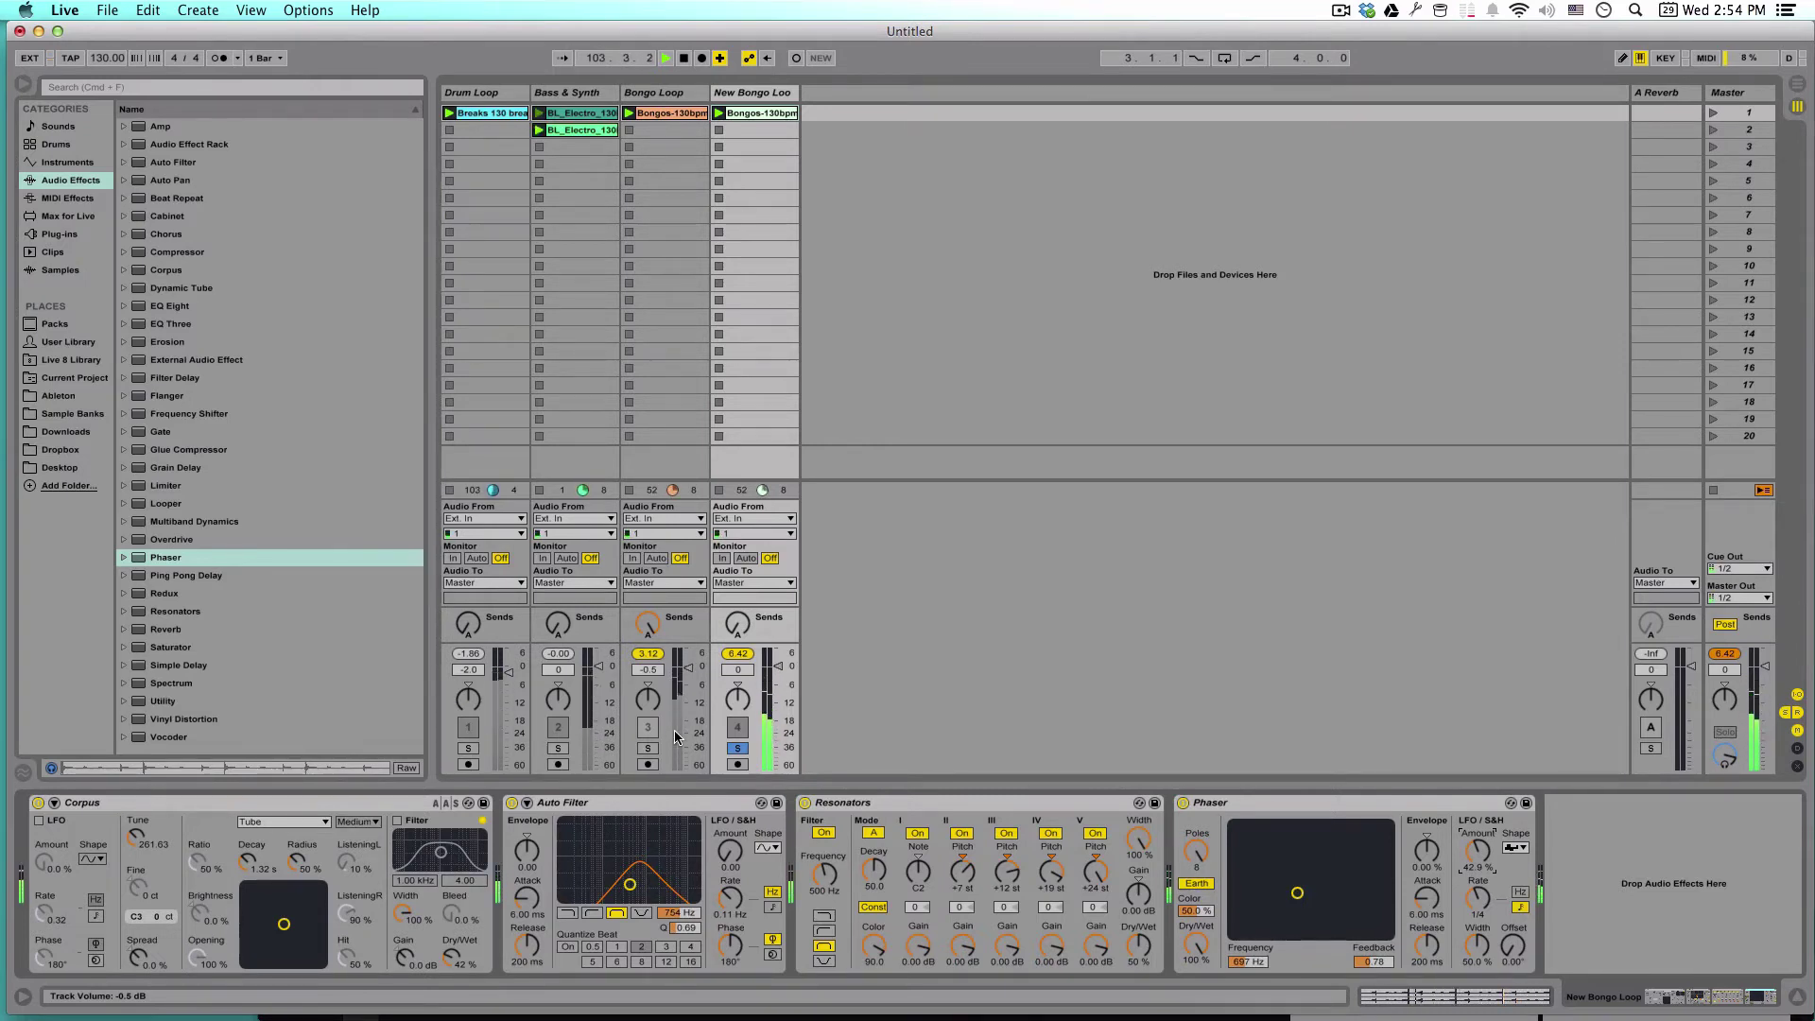
# Create a new B Return track and put a Reverb on it.
pyautogui.click(176, 11)
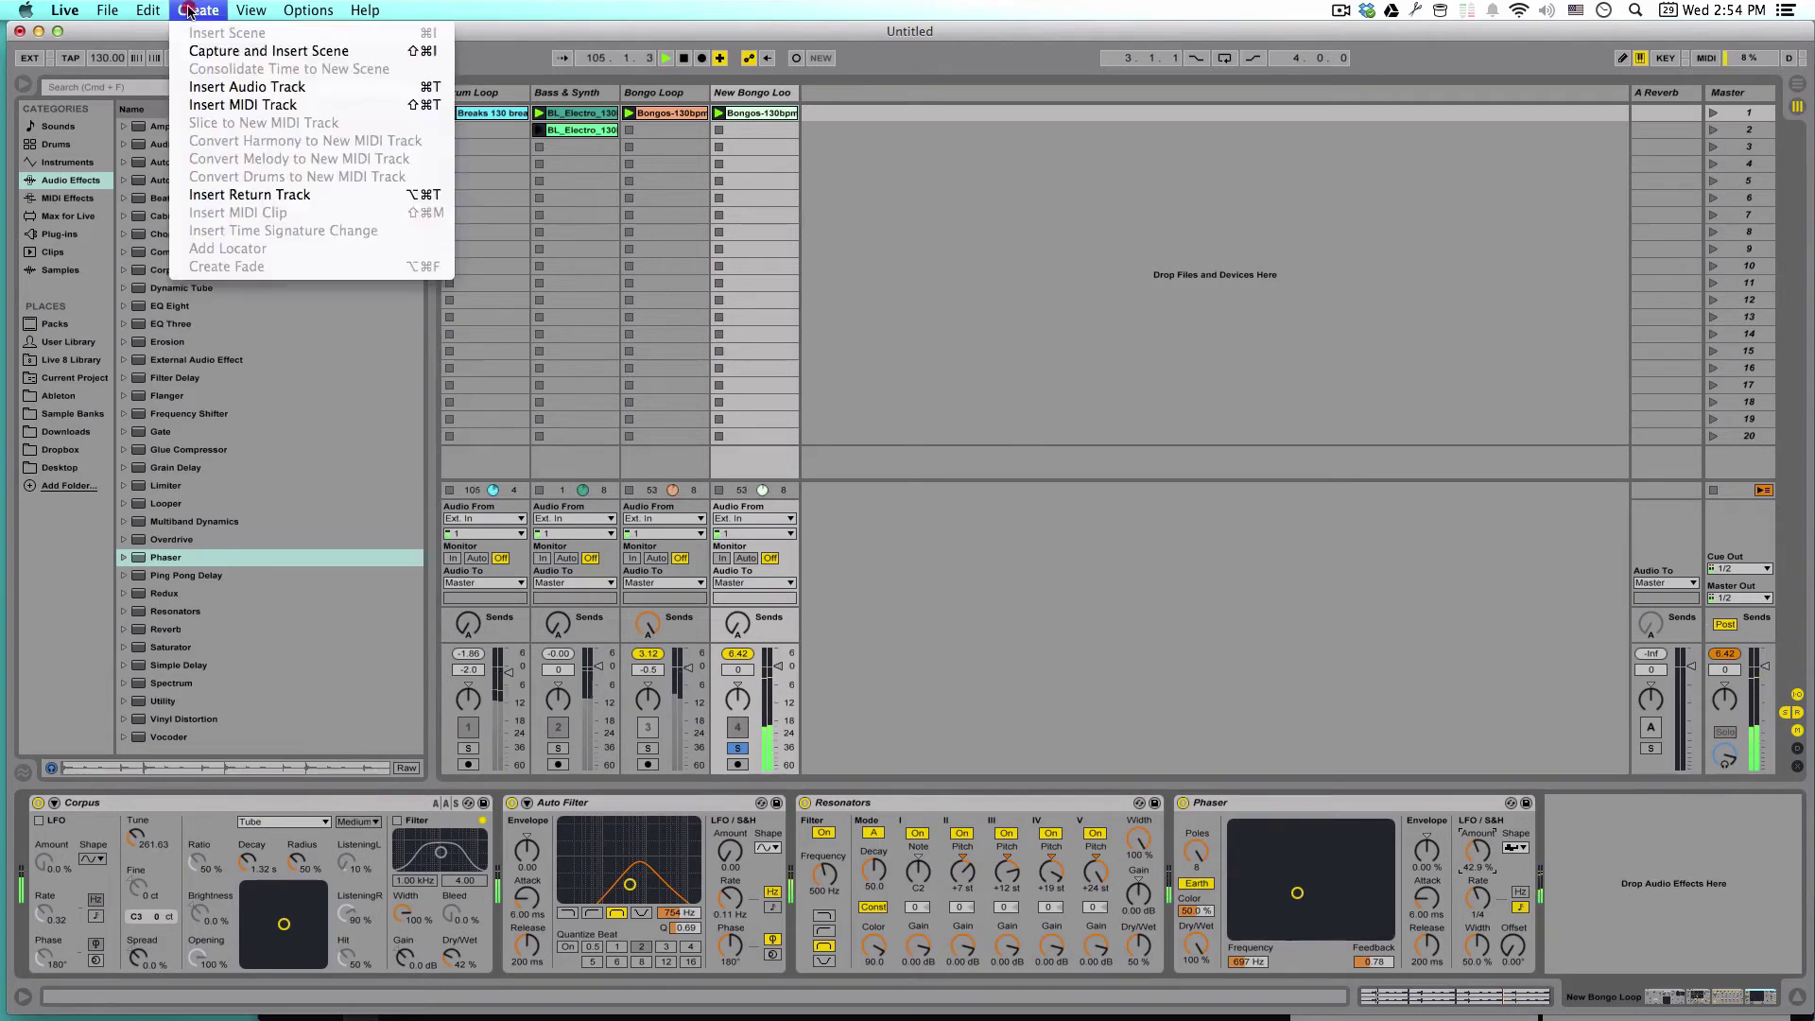
pyautogui.click(305, 195)
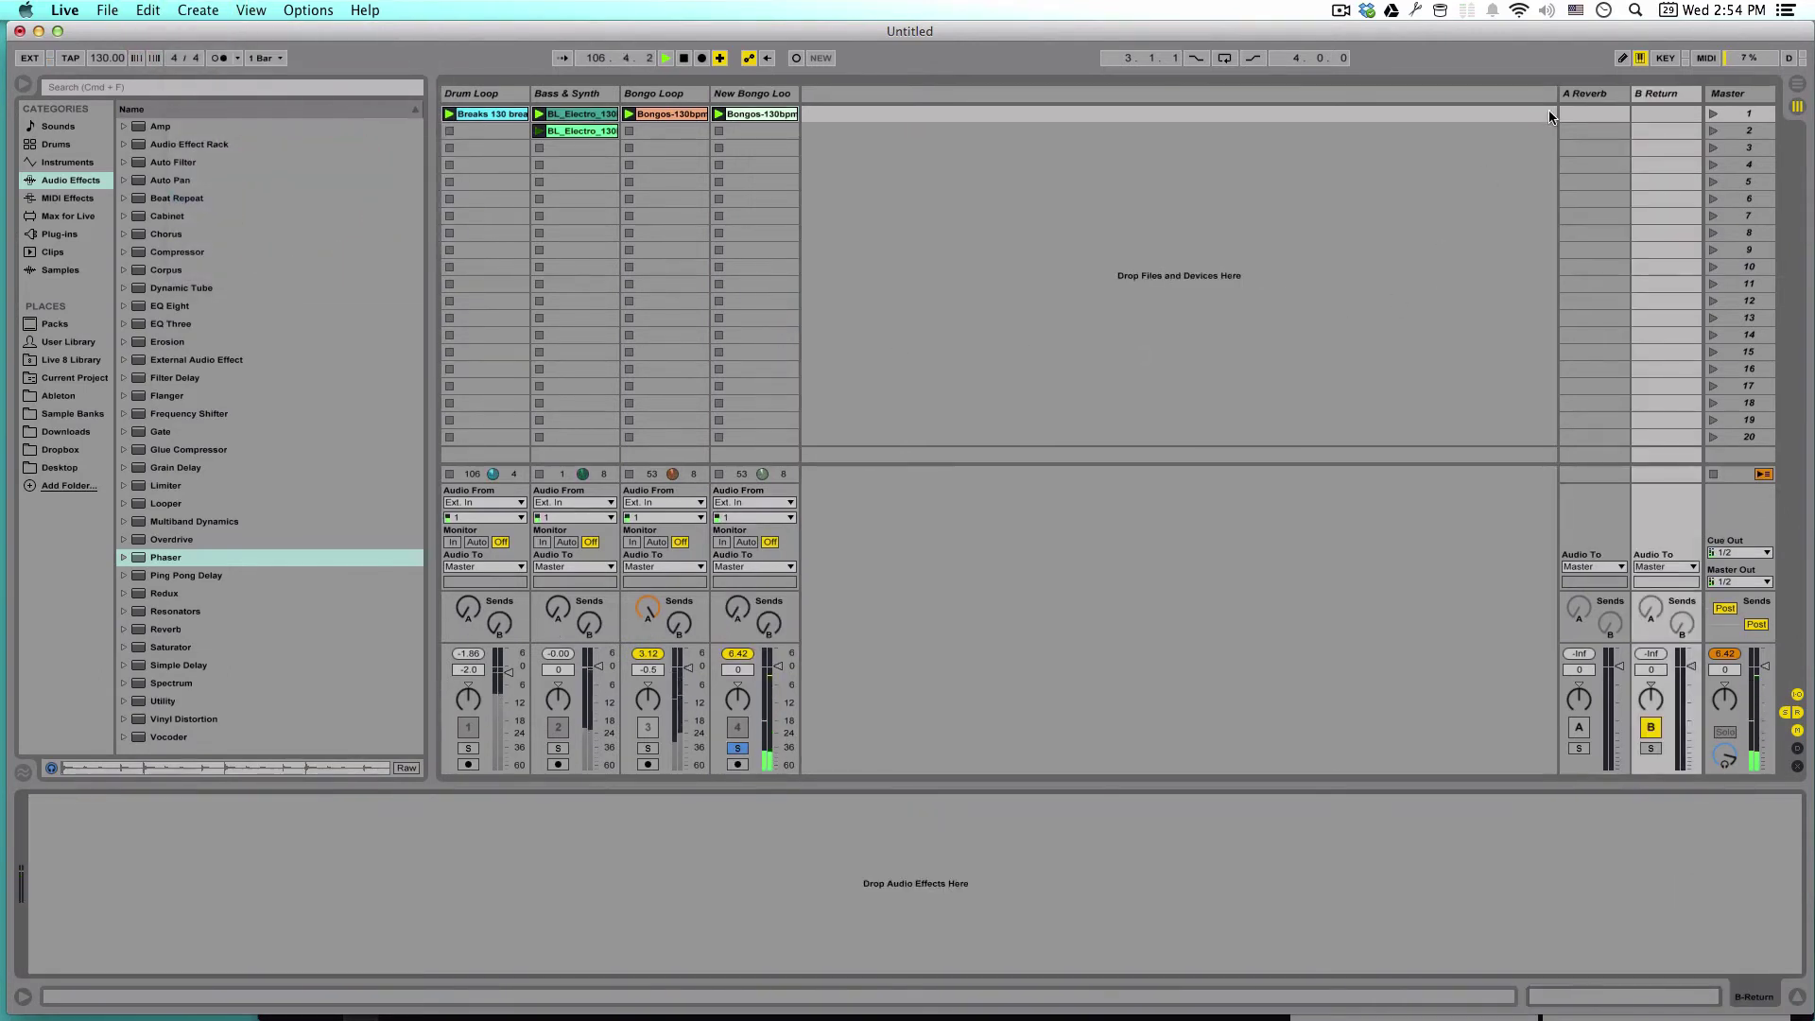
pyautogui.click(1659, 94)
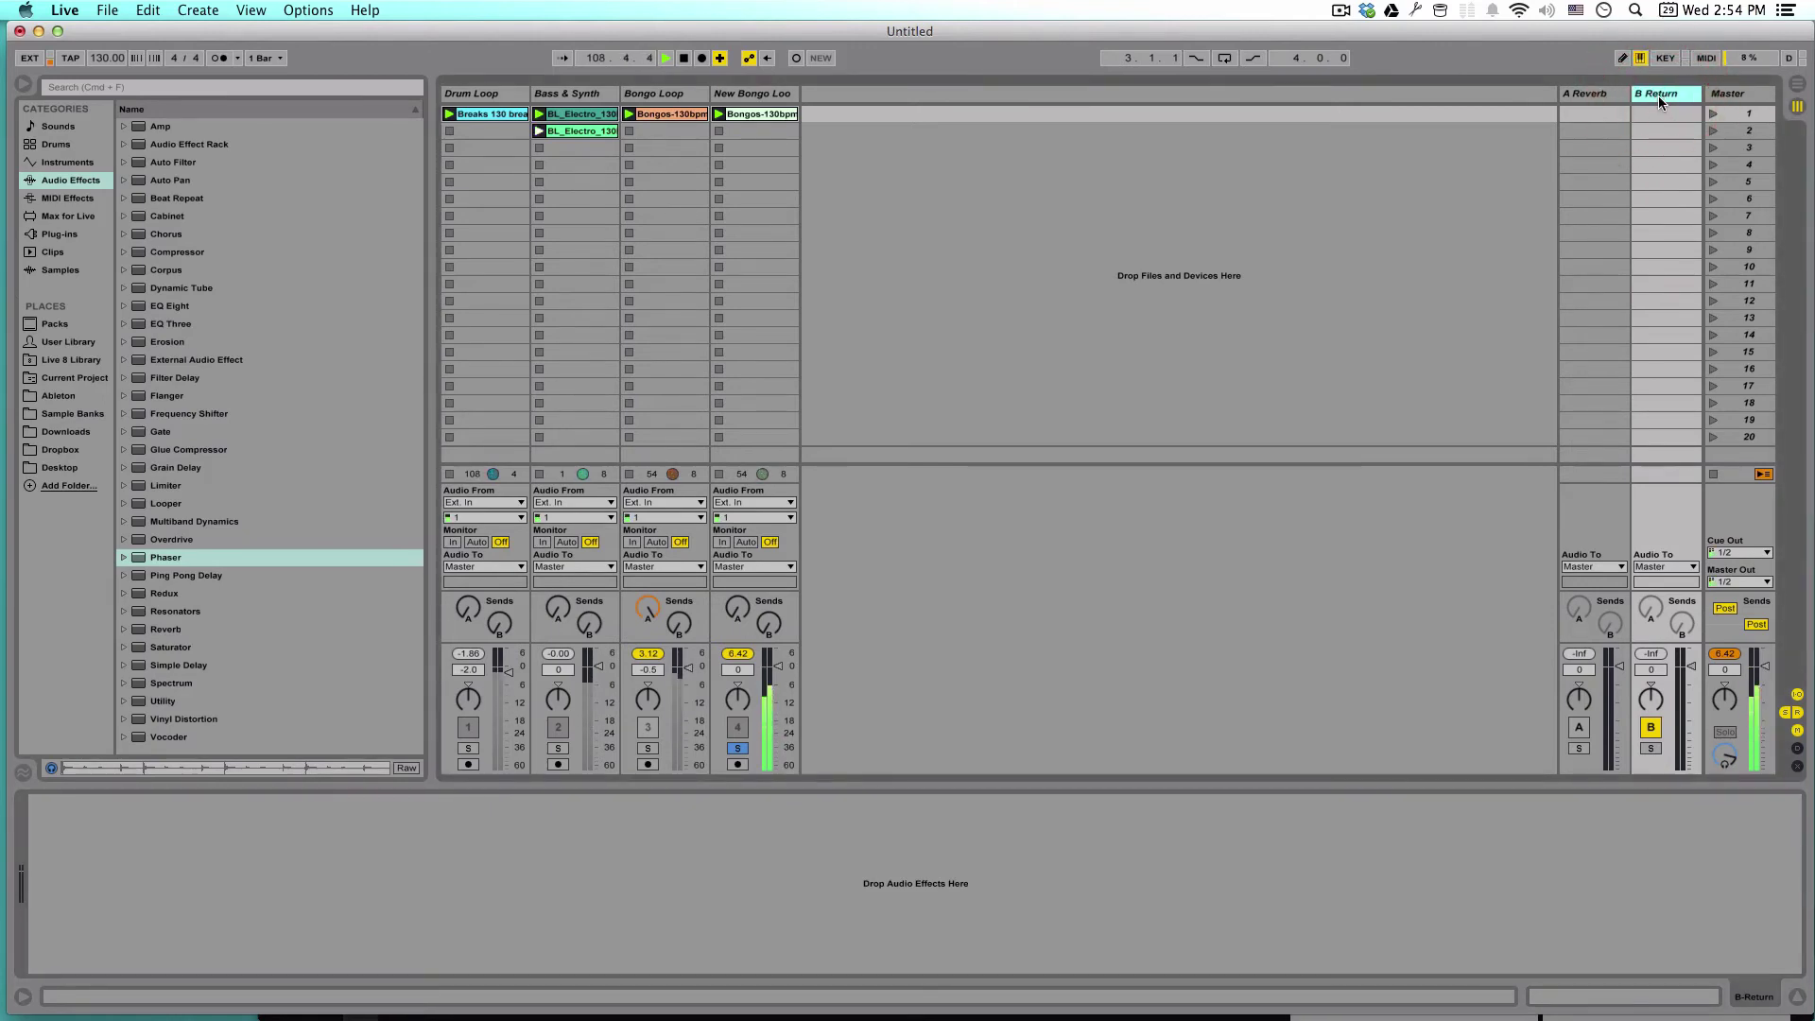
pyautogui.moveTo(153, 631); pyautogui.dragTo(1682, 224)
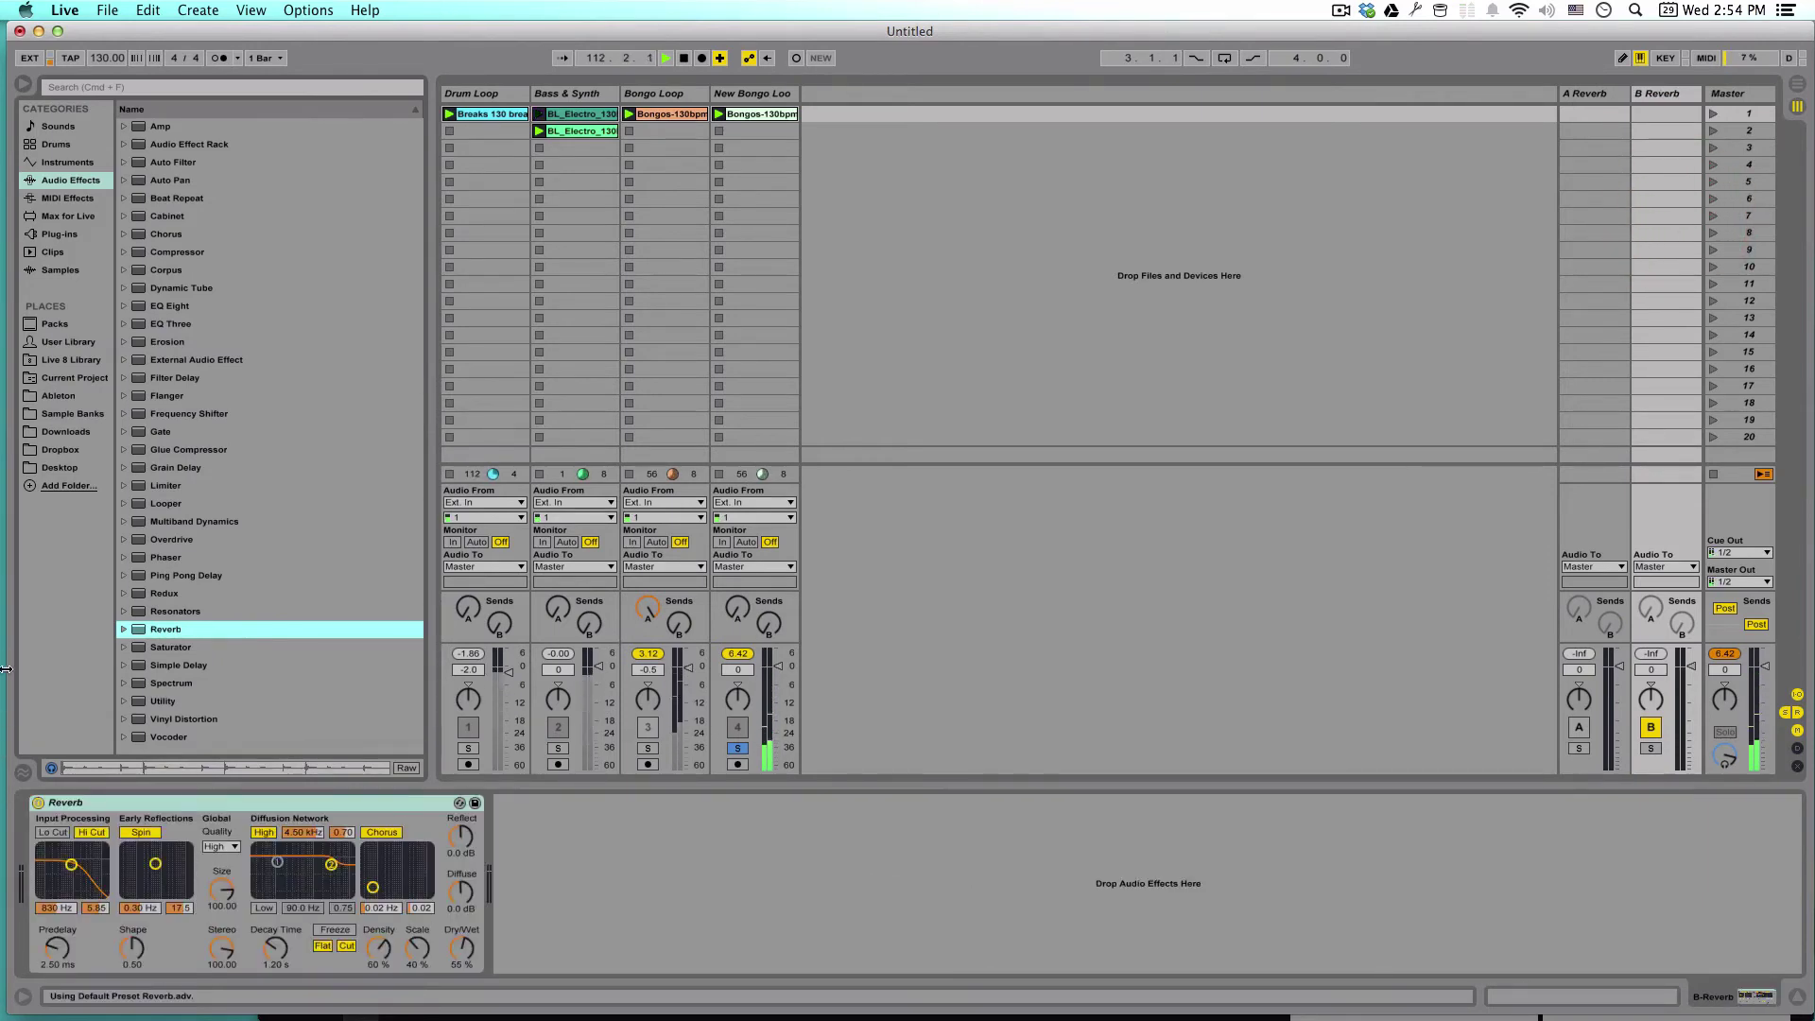
# Turn off the Reverb's High shelf, Hi Cut, Spin and Chorus, keeping quality at High.
pyautogui.moveTo(6, 751)
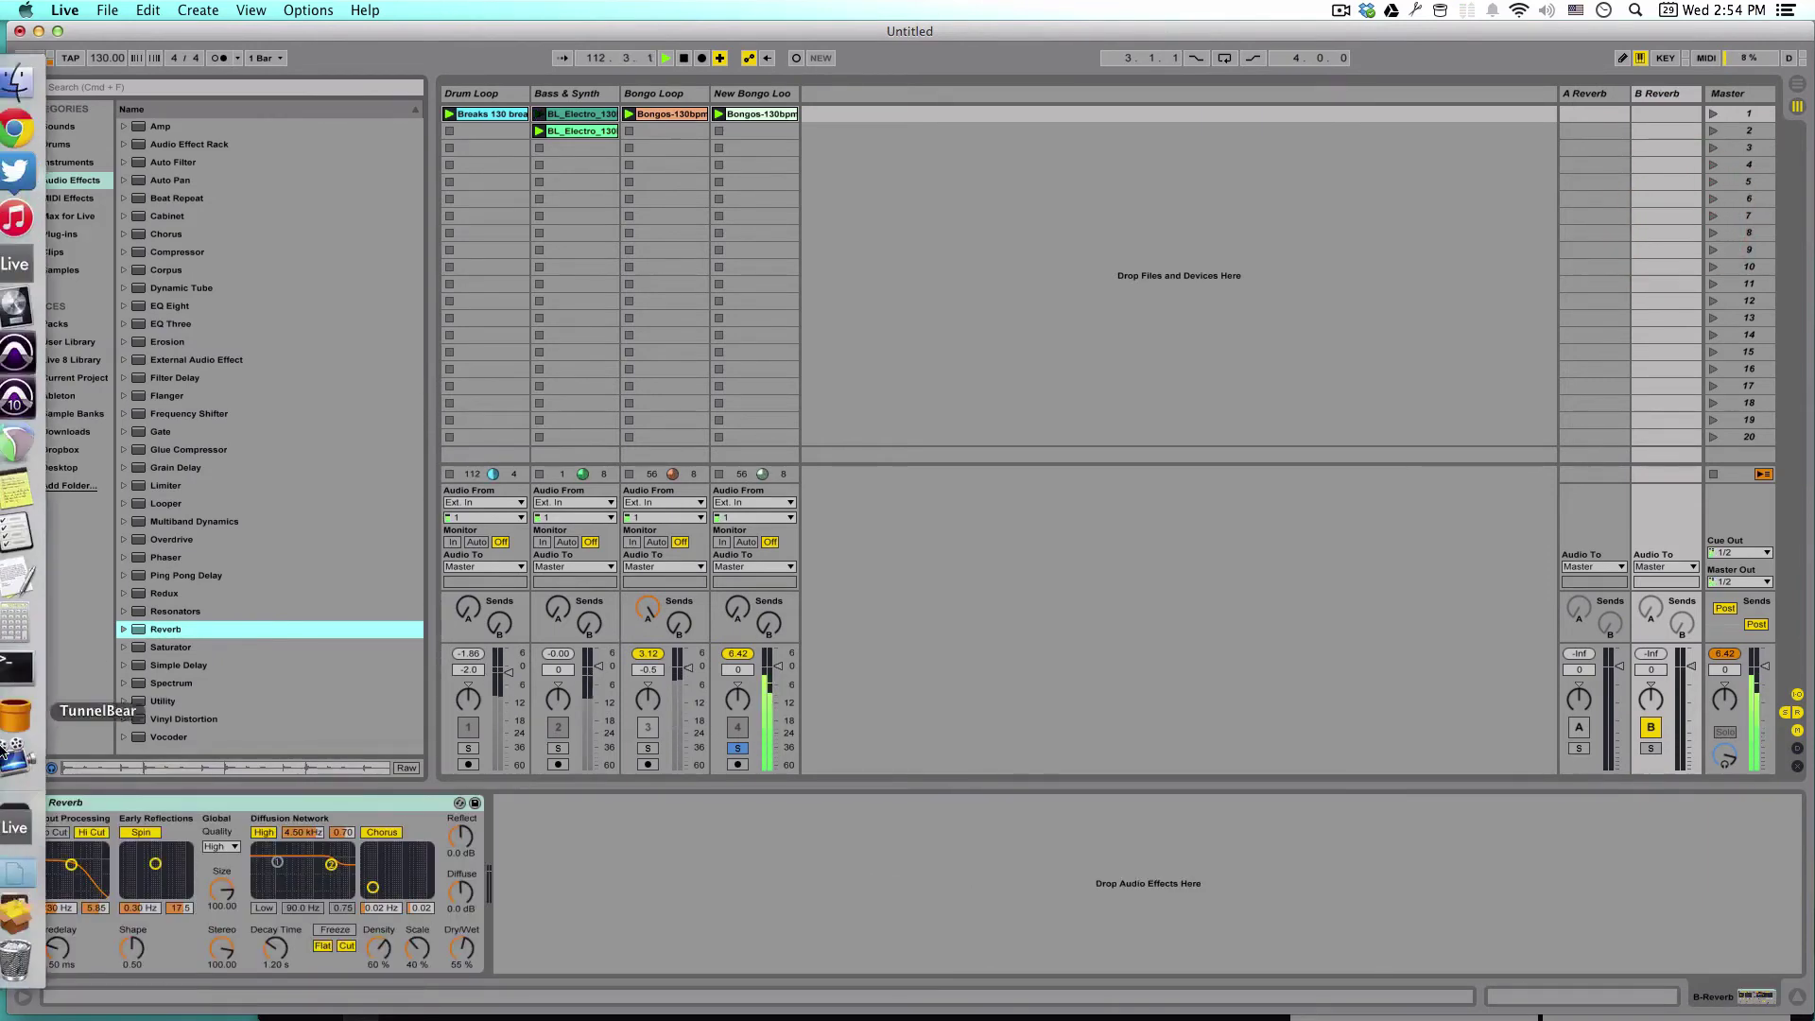
pyautogui.click(91, 841)
pyautogui.click(141, 832)
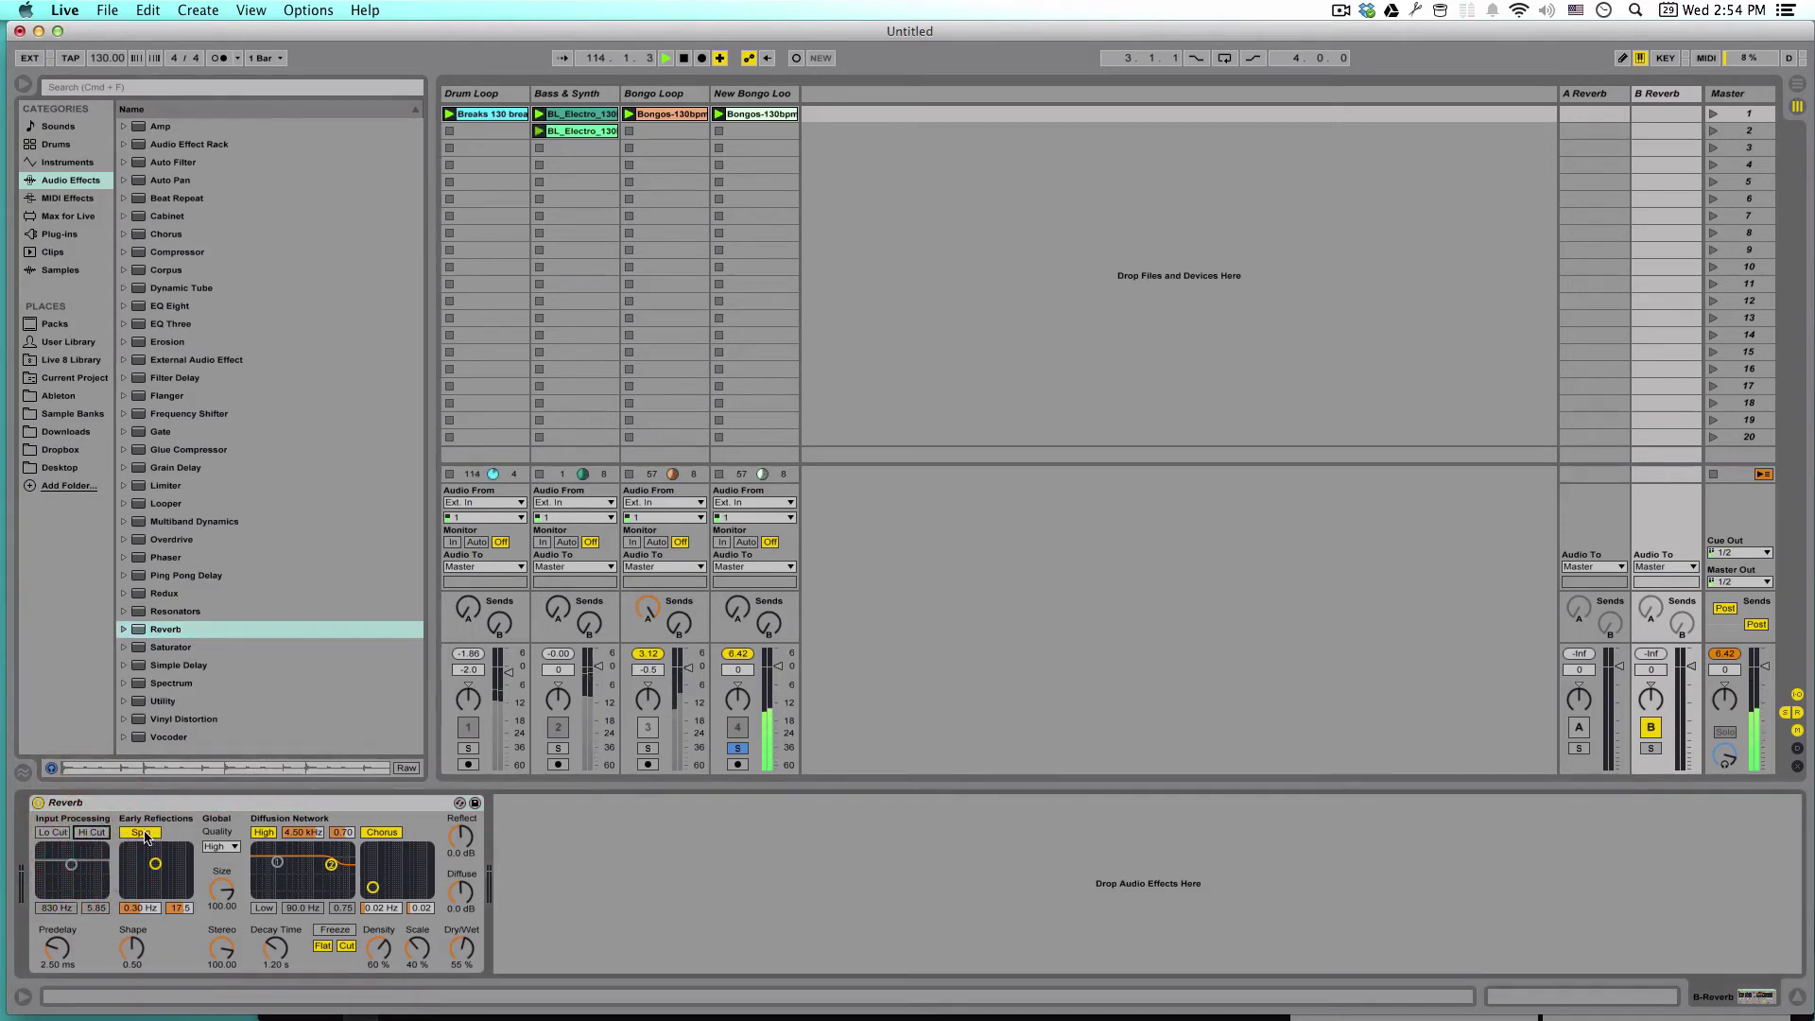
pyautogui.click(263, 832)
pyautogui.click(382, 832)
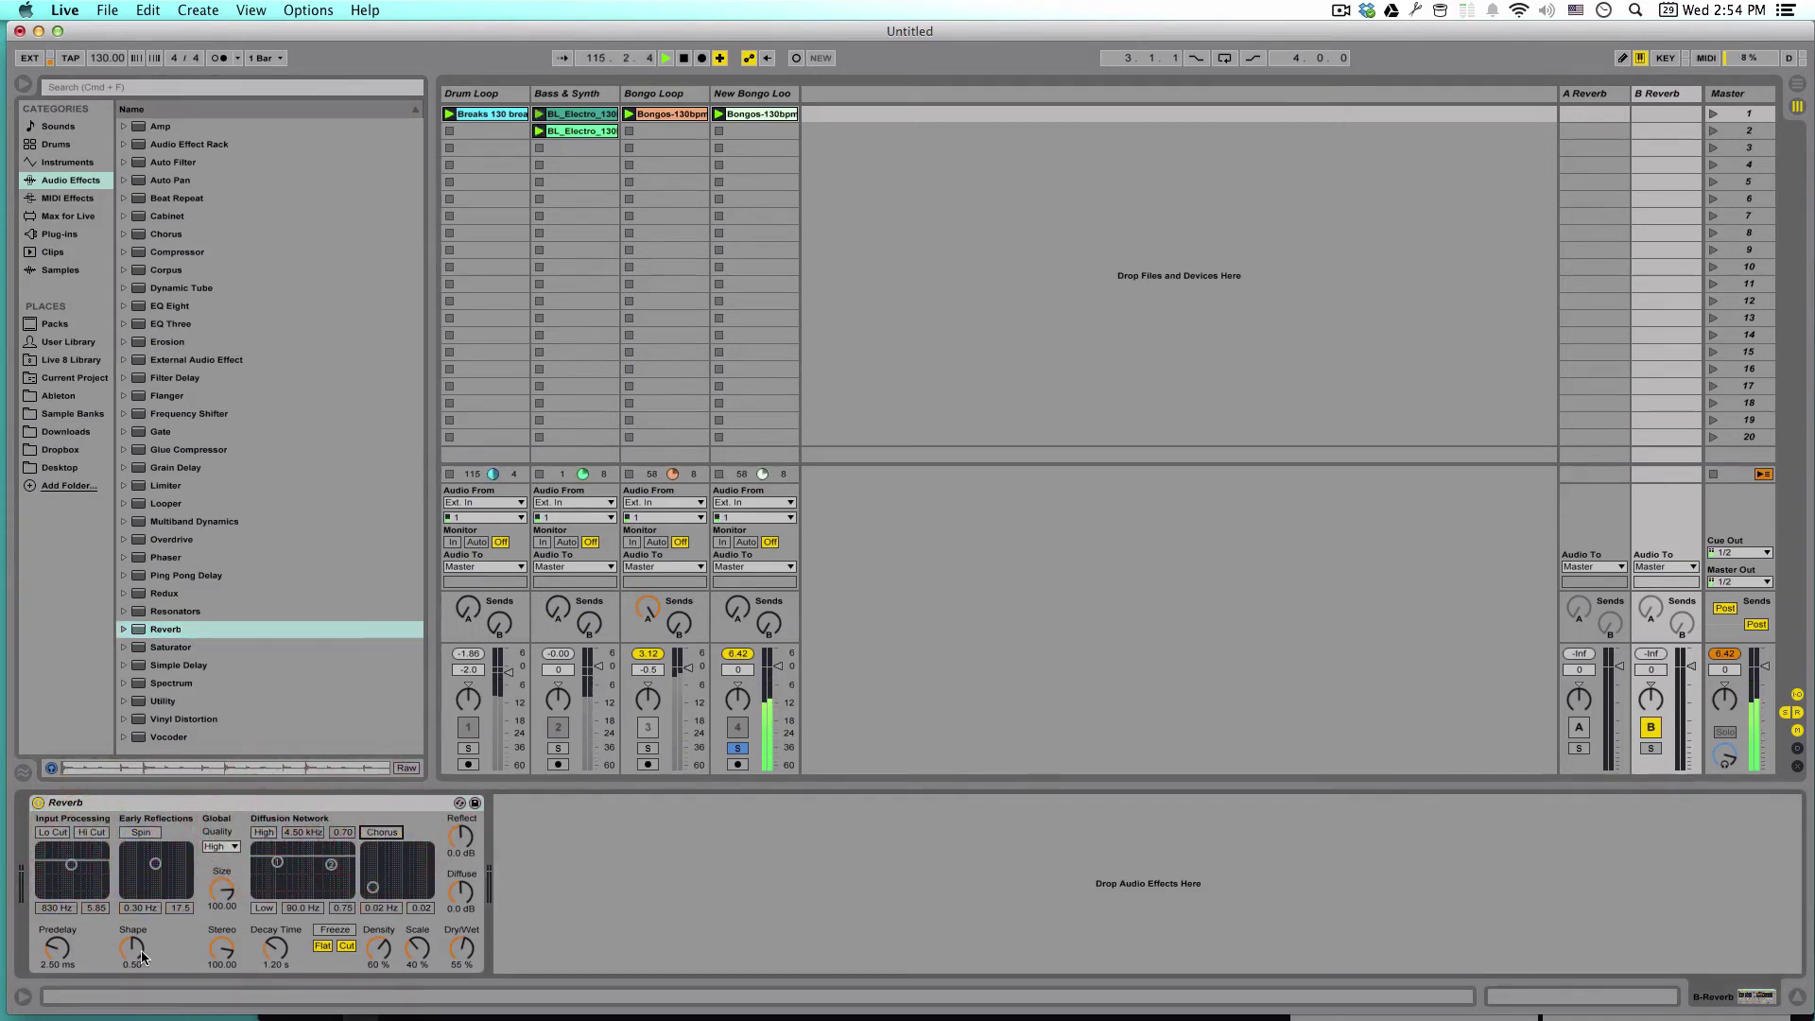
pyautogui.click(220, 846)
pyautogui.click(215, 889)
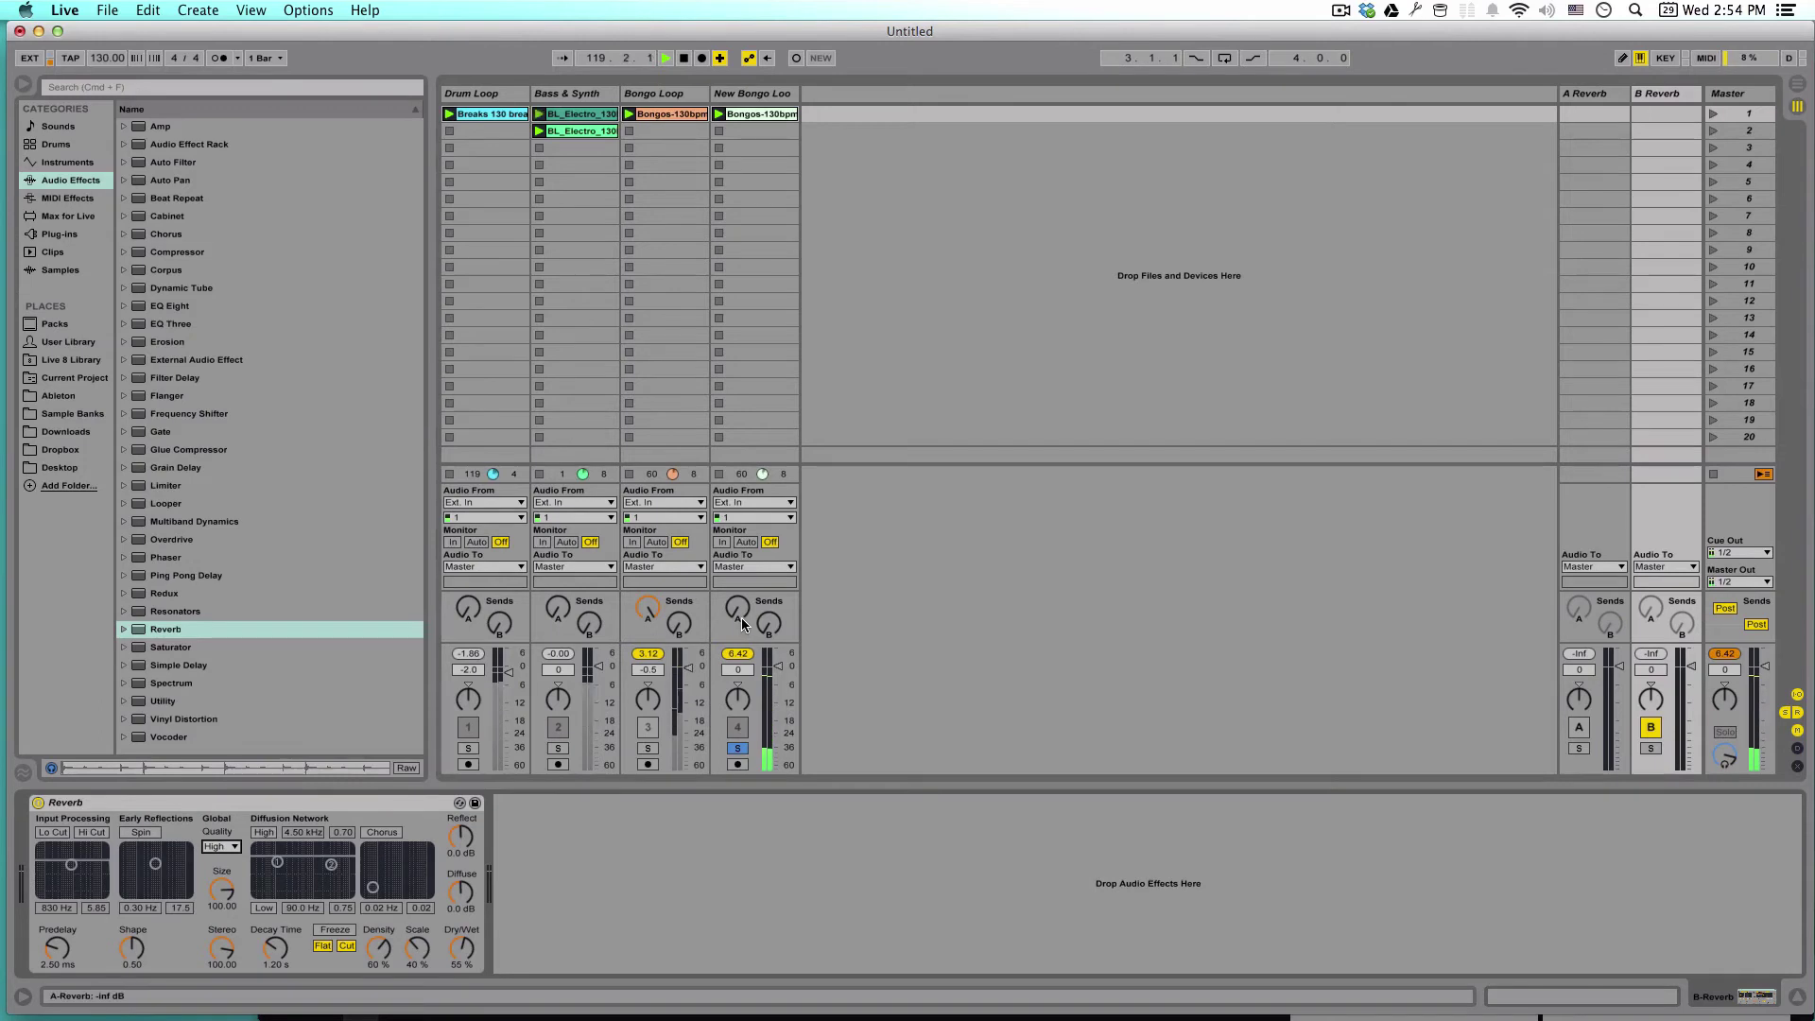
# Move New Bongo Loop's send from A Reverb to B Reverb at -7.3 dB; reverb Size 500, decay 10.7 s.
pyautogui.moveTo(739, 615); pyautogui.dragTo(740, 610)
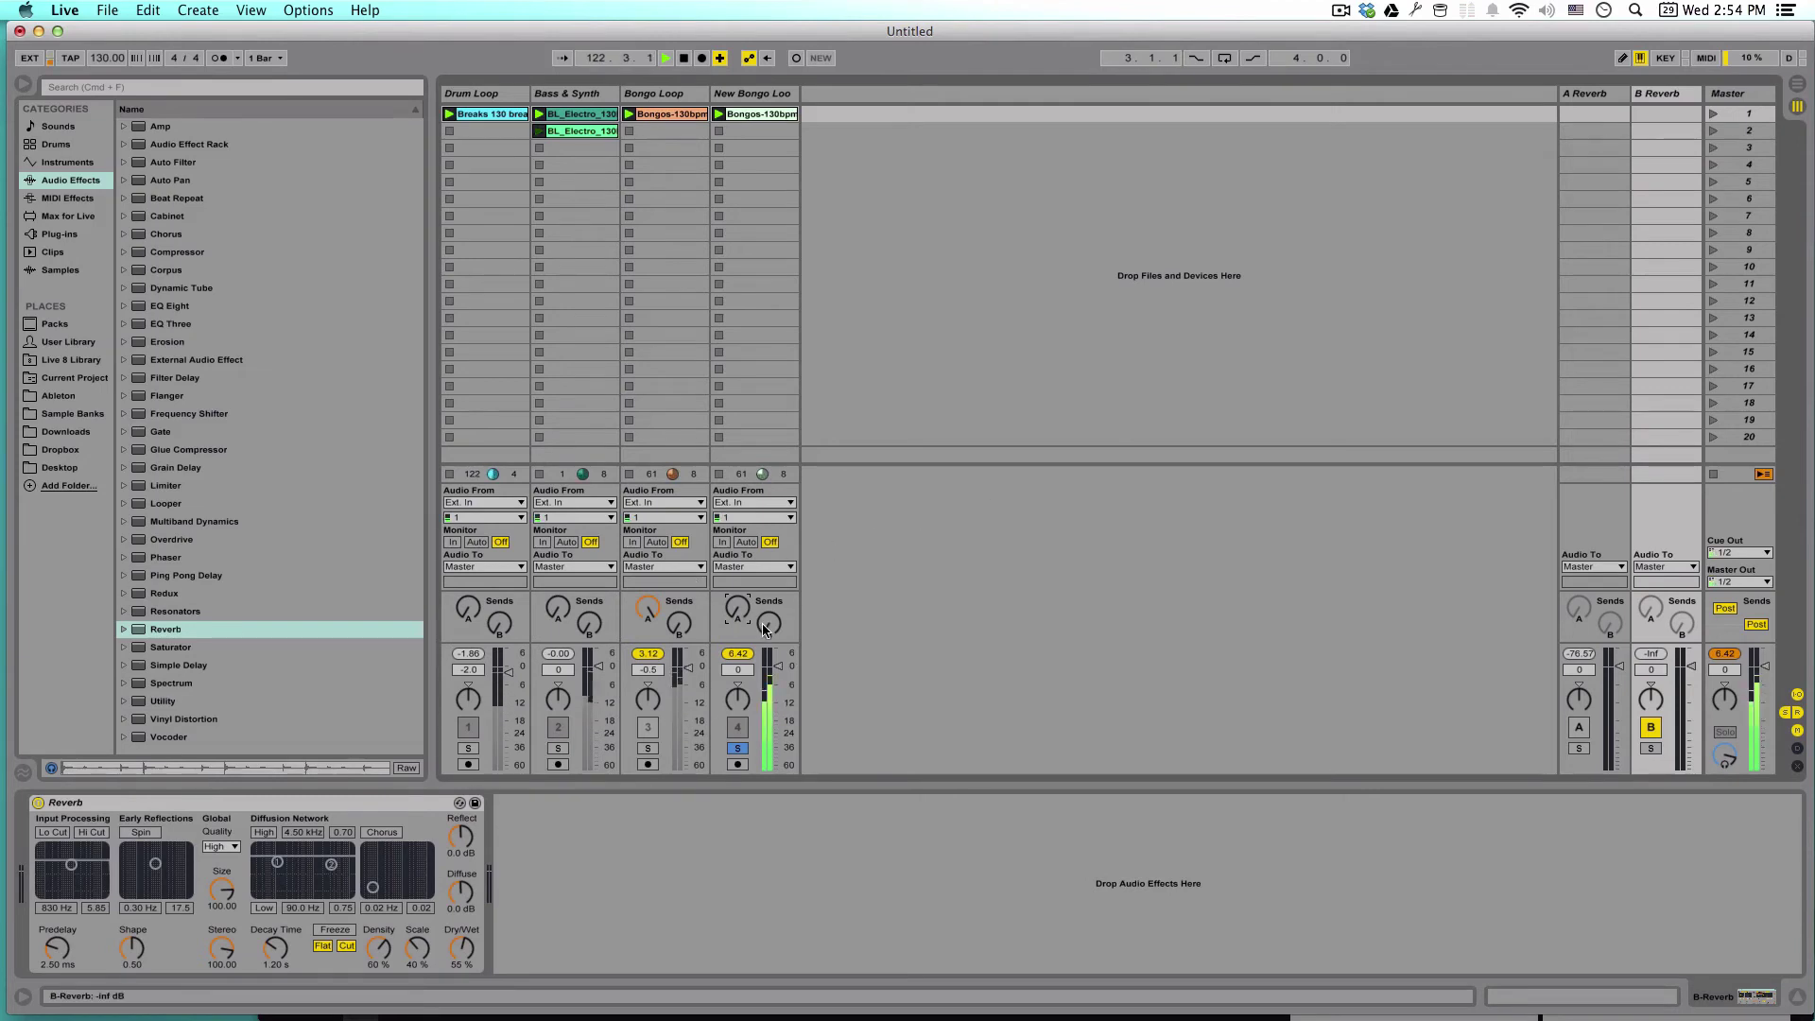
pyautogui.moveTo(762, 623); pyautogui.dragTo(762, 586)
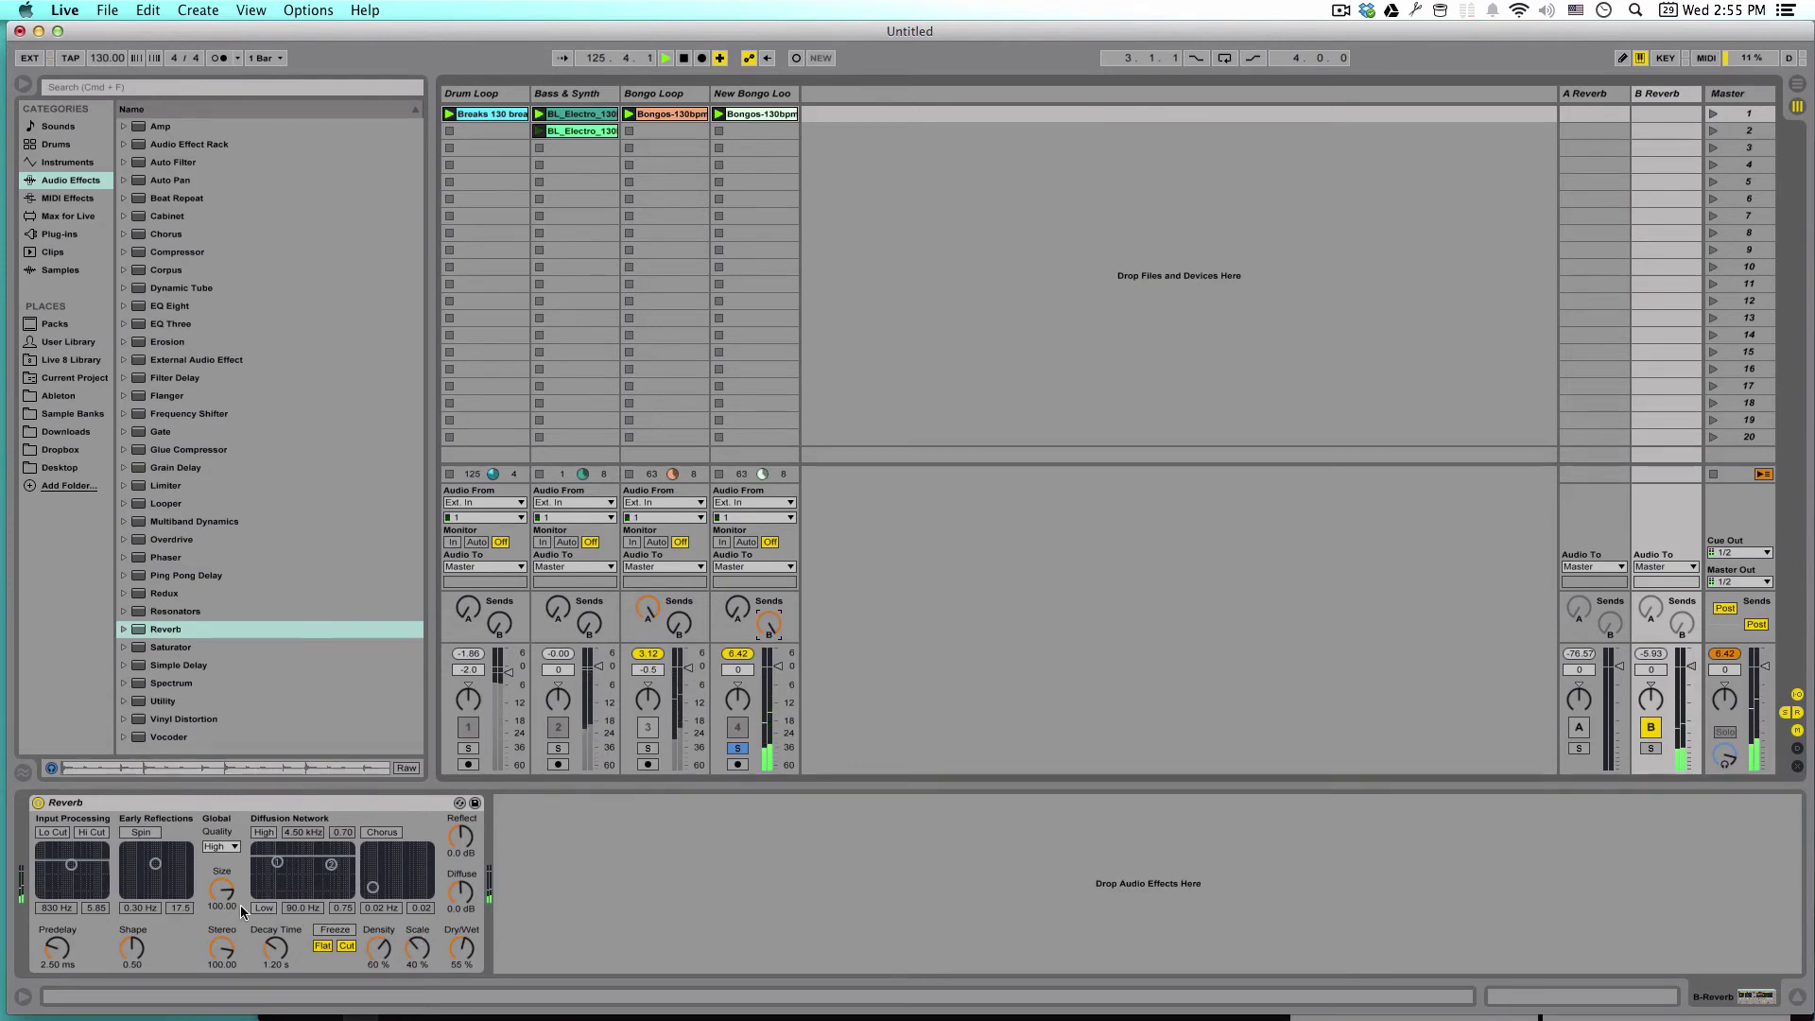
pyautogui.moveTo(227, 898); pyautogui.dragTo(227, 832)
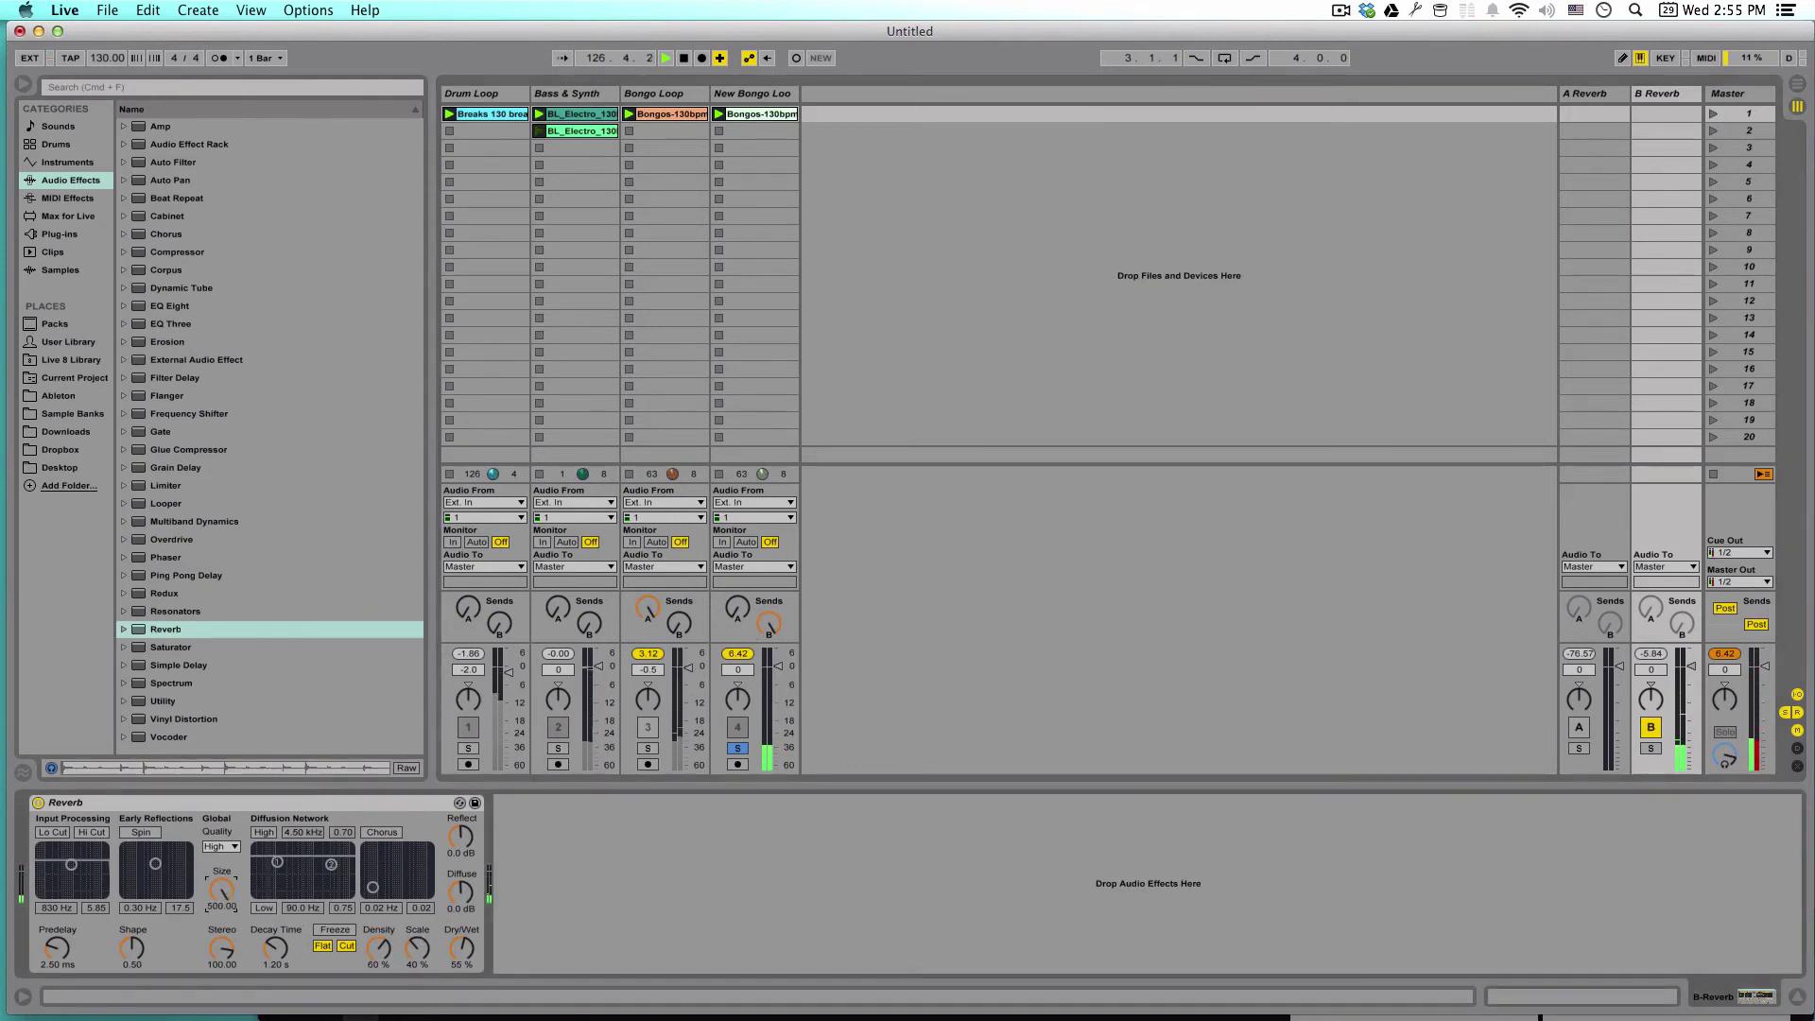
pyautogui.moveTo(275, 948); pyautogui.dragTo(275, 872)
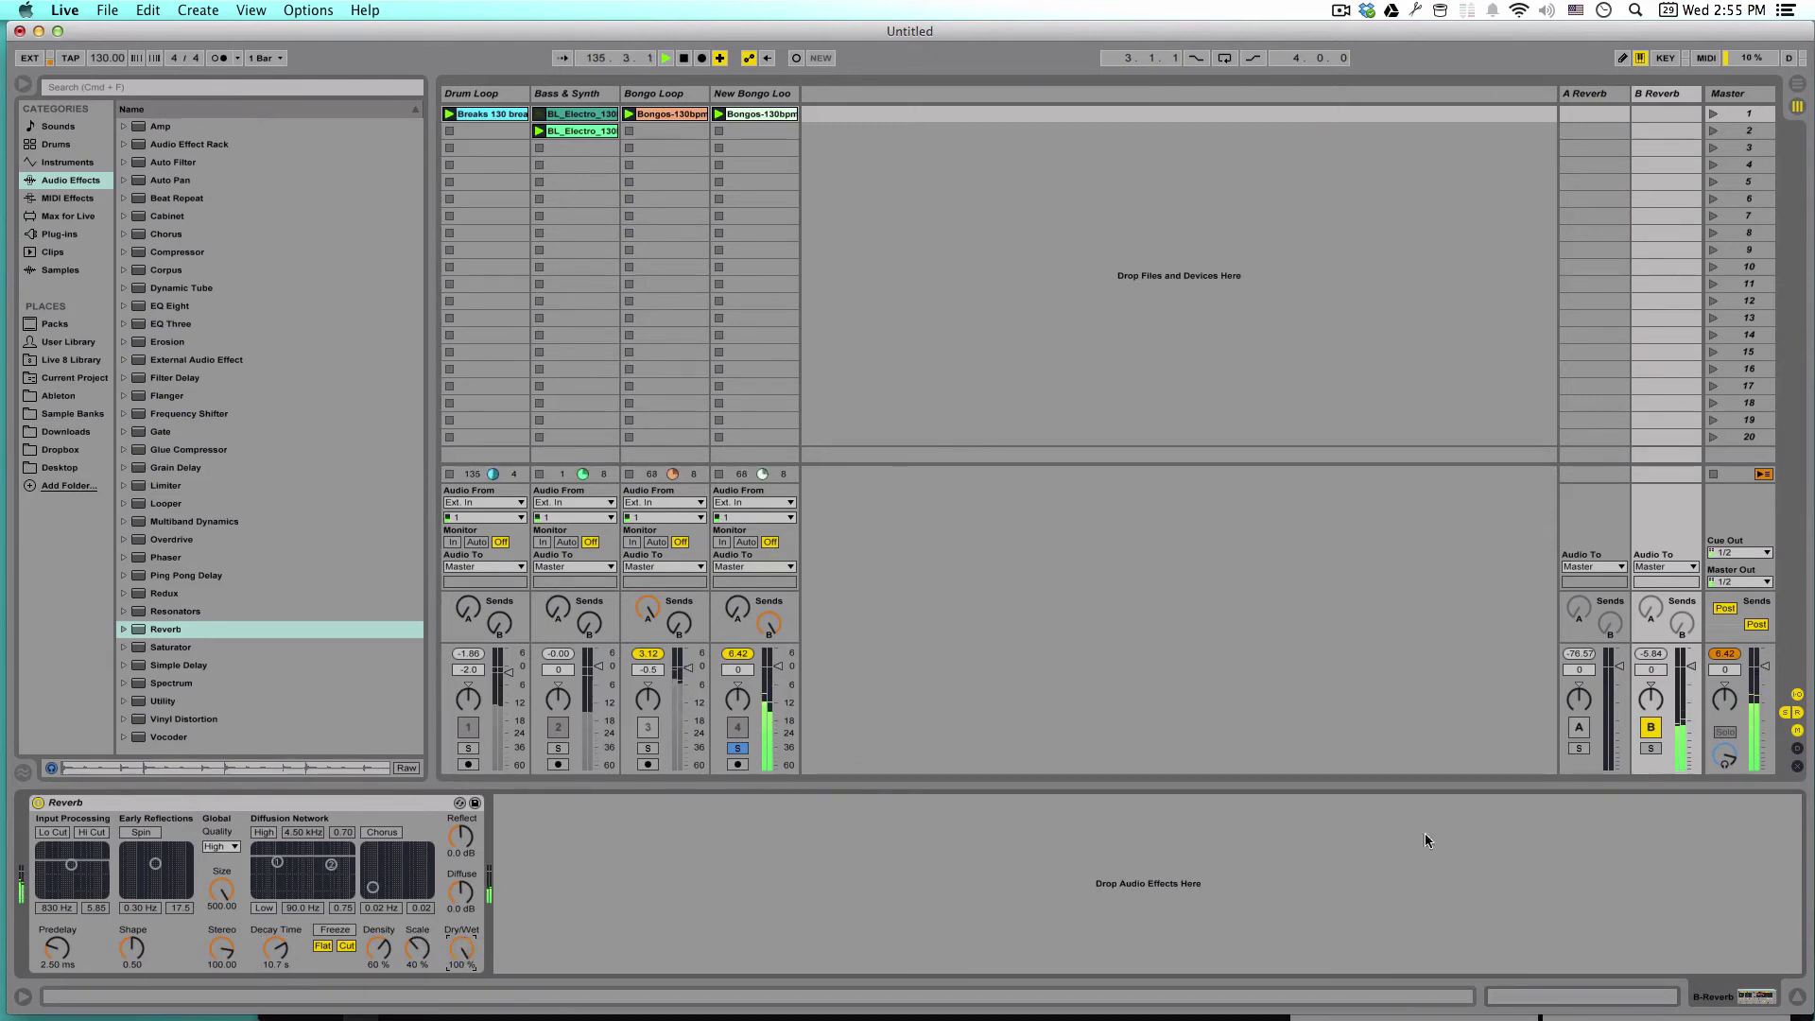
# Audition the B Reverb return solo, then stop the Bass & Synth clip and playback.
pyautogui.click(1651, 748)
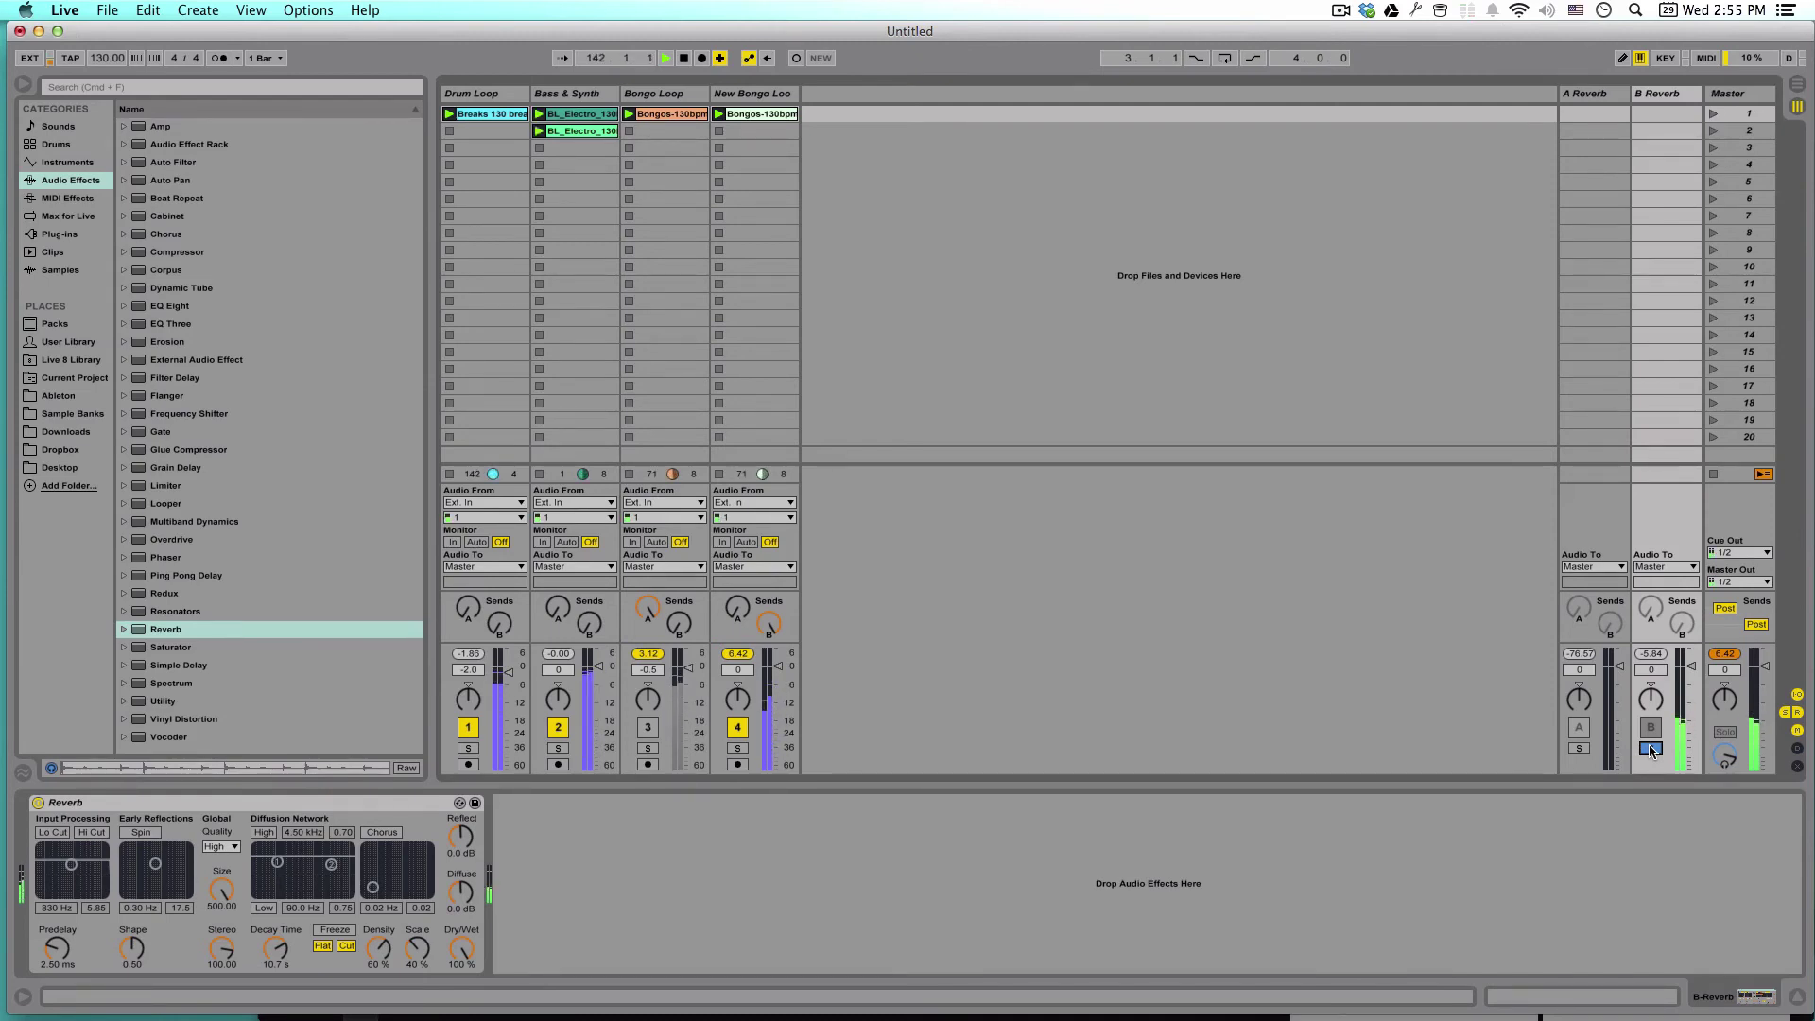
pyautogui.click(1651, 750)
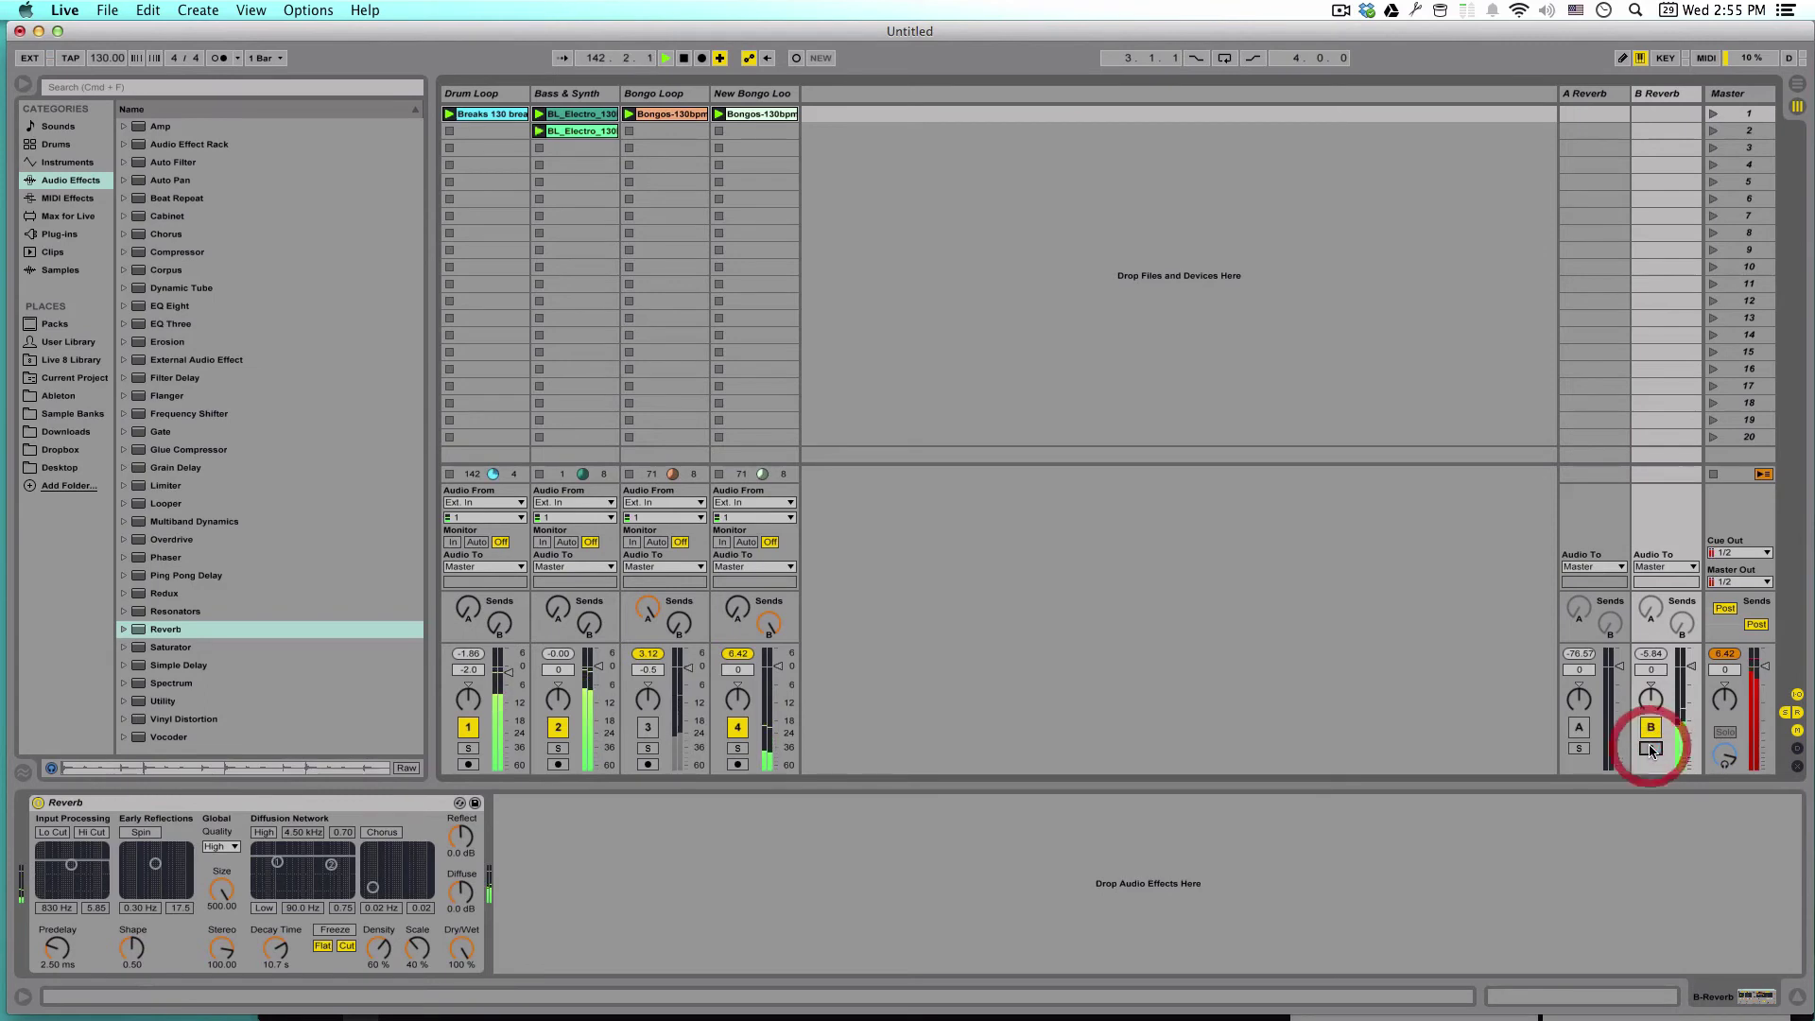
pyautogui.click(539, 474)
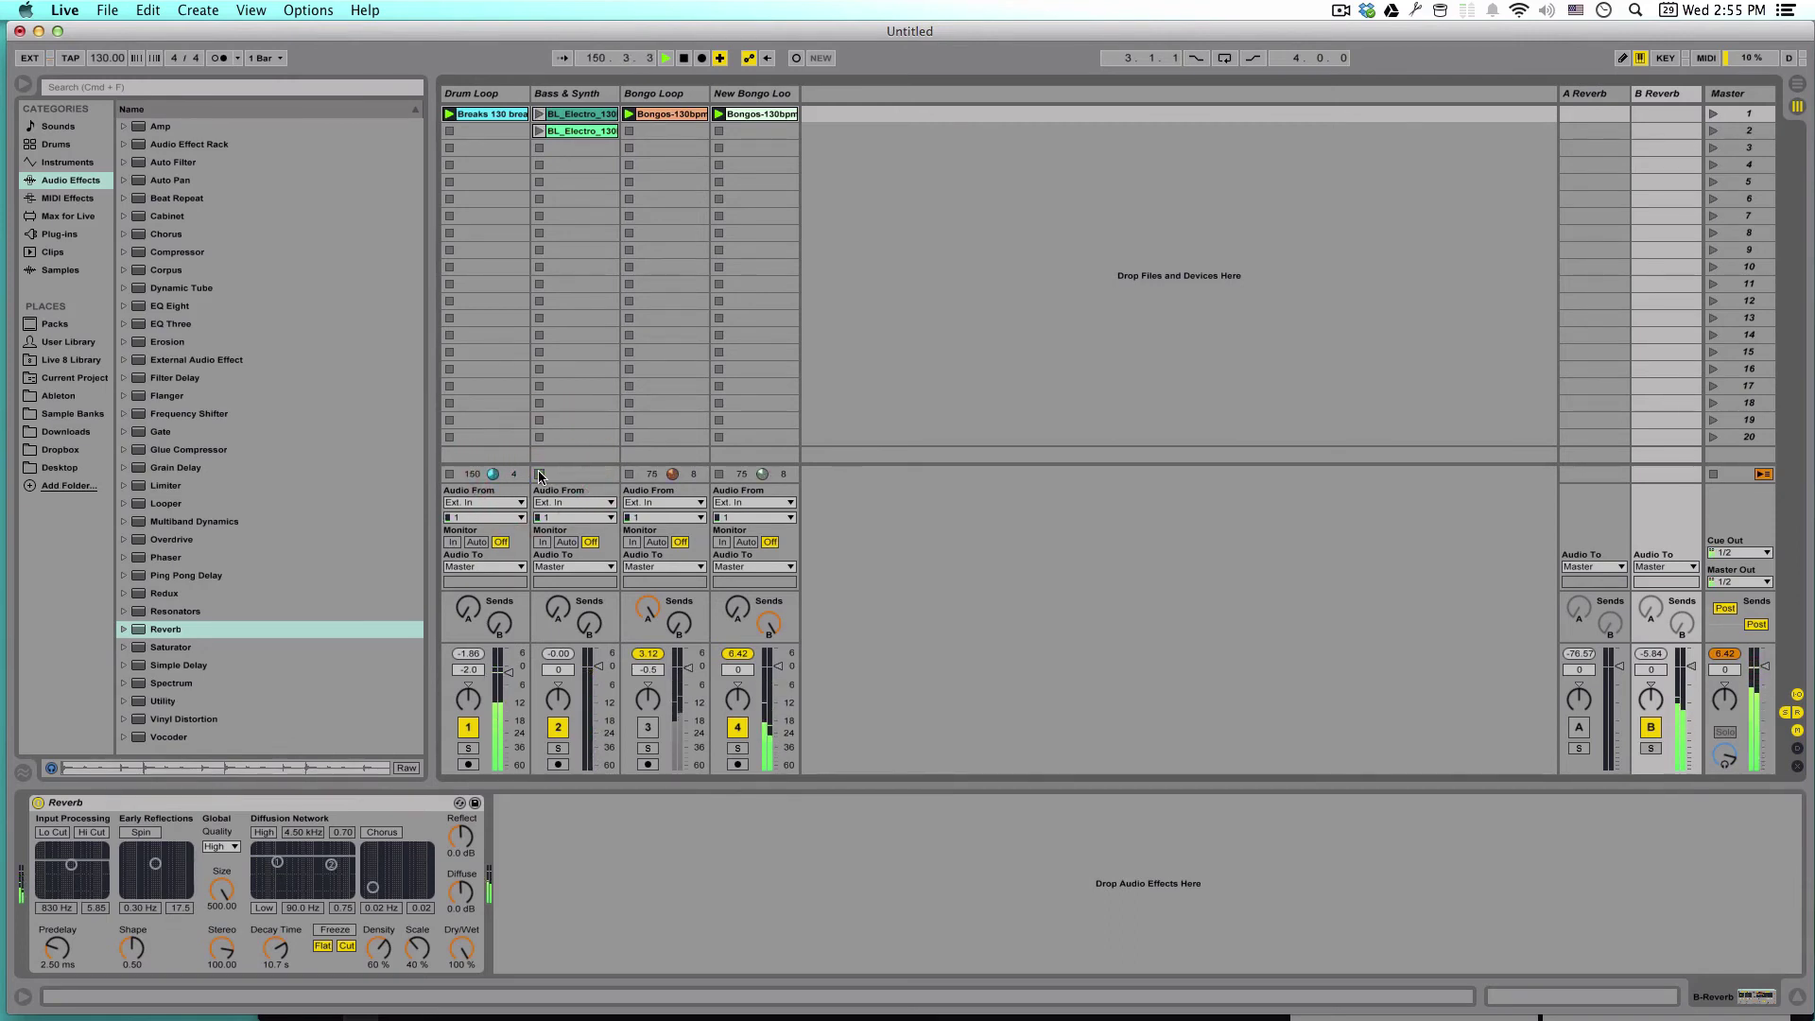
pyautogui.press('space')
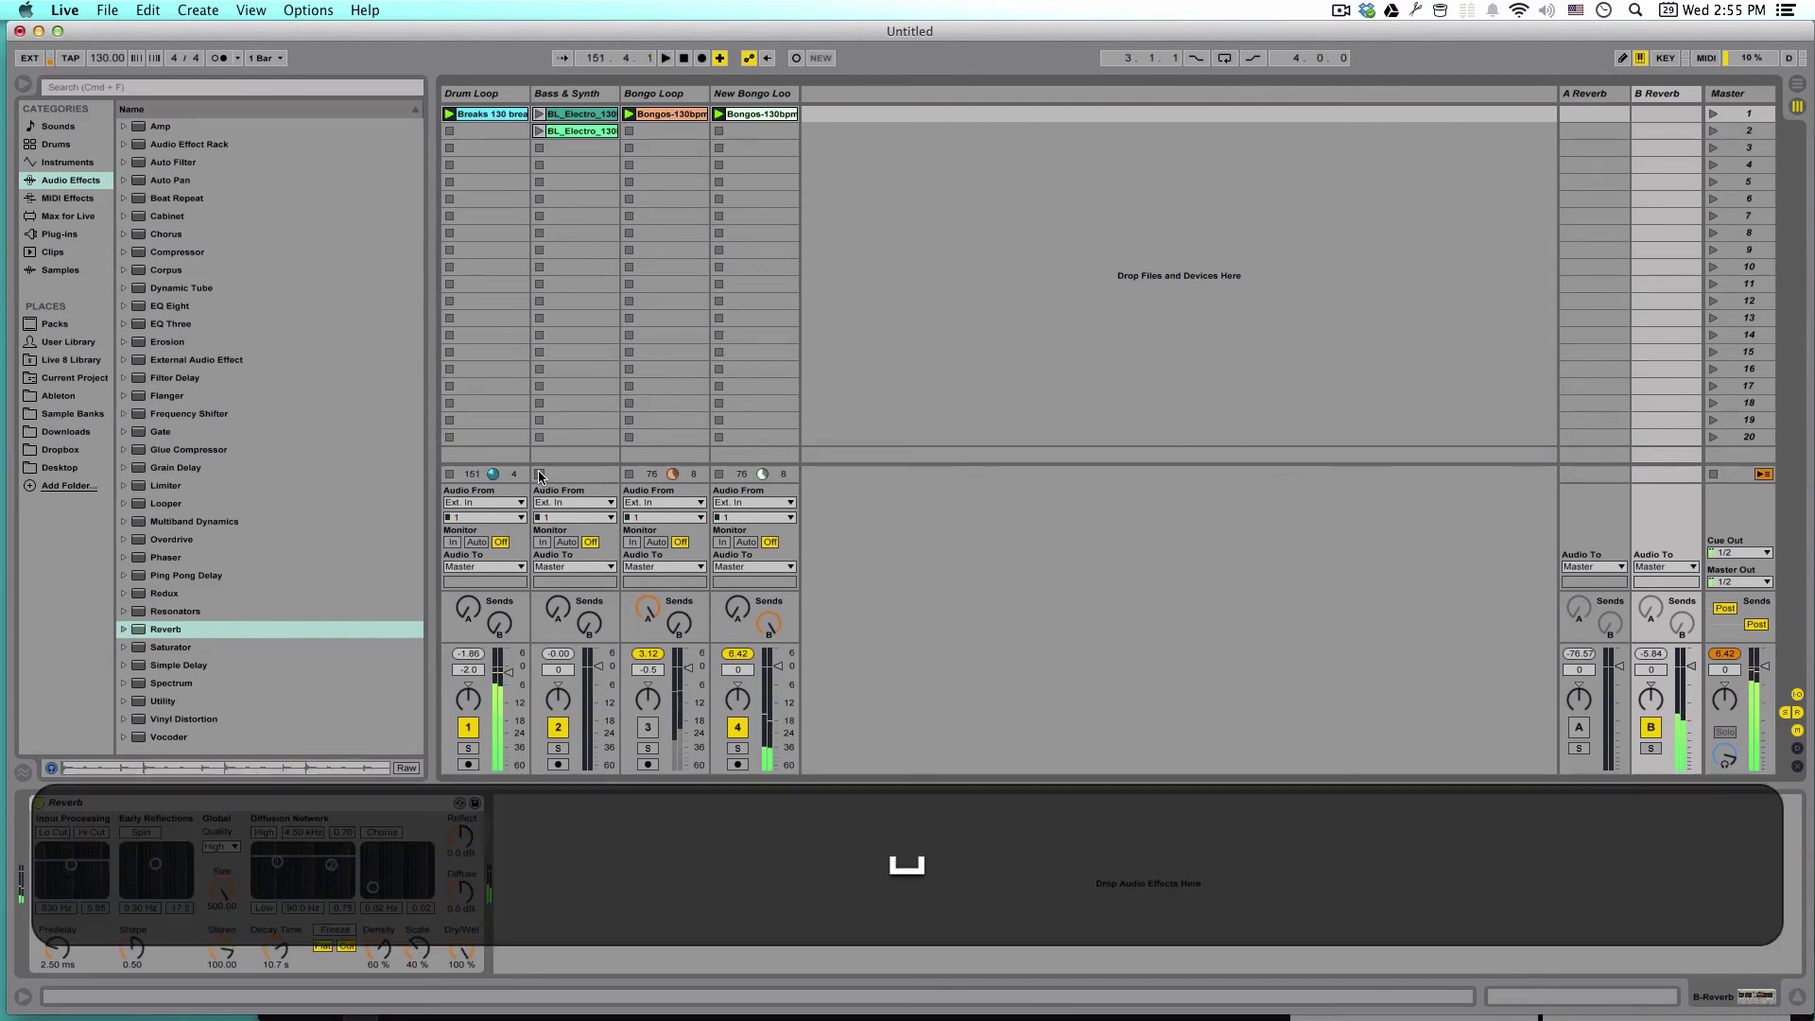
# Add a Compressor after the Phaser on New Bongo Loop and expand its transfer curve graph.
pyautogui.click(773, 94)
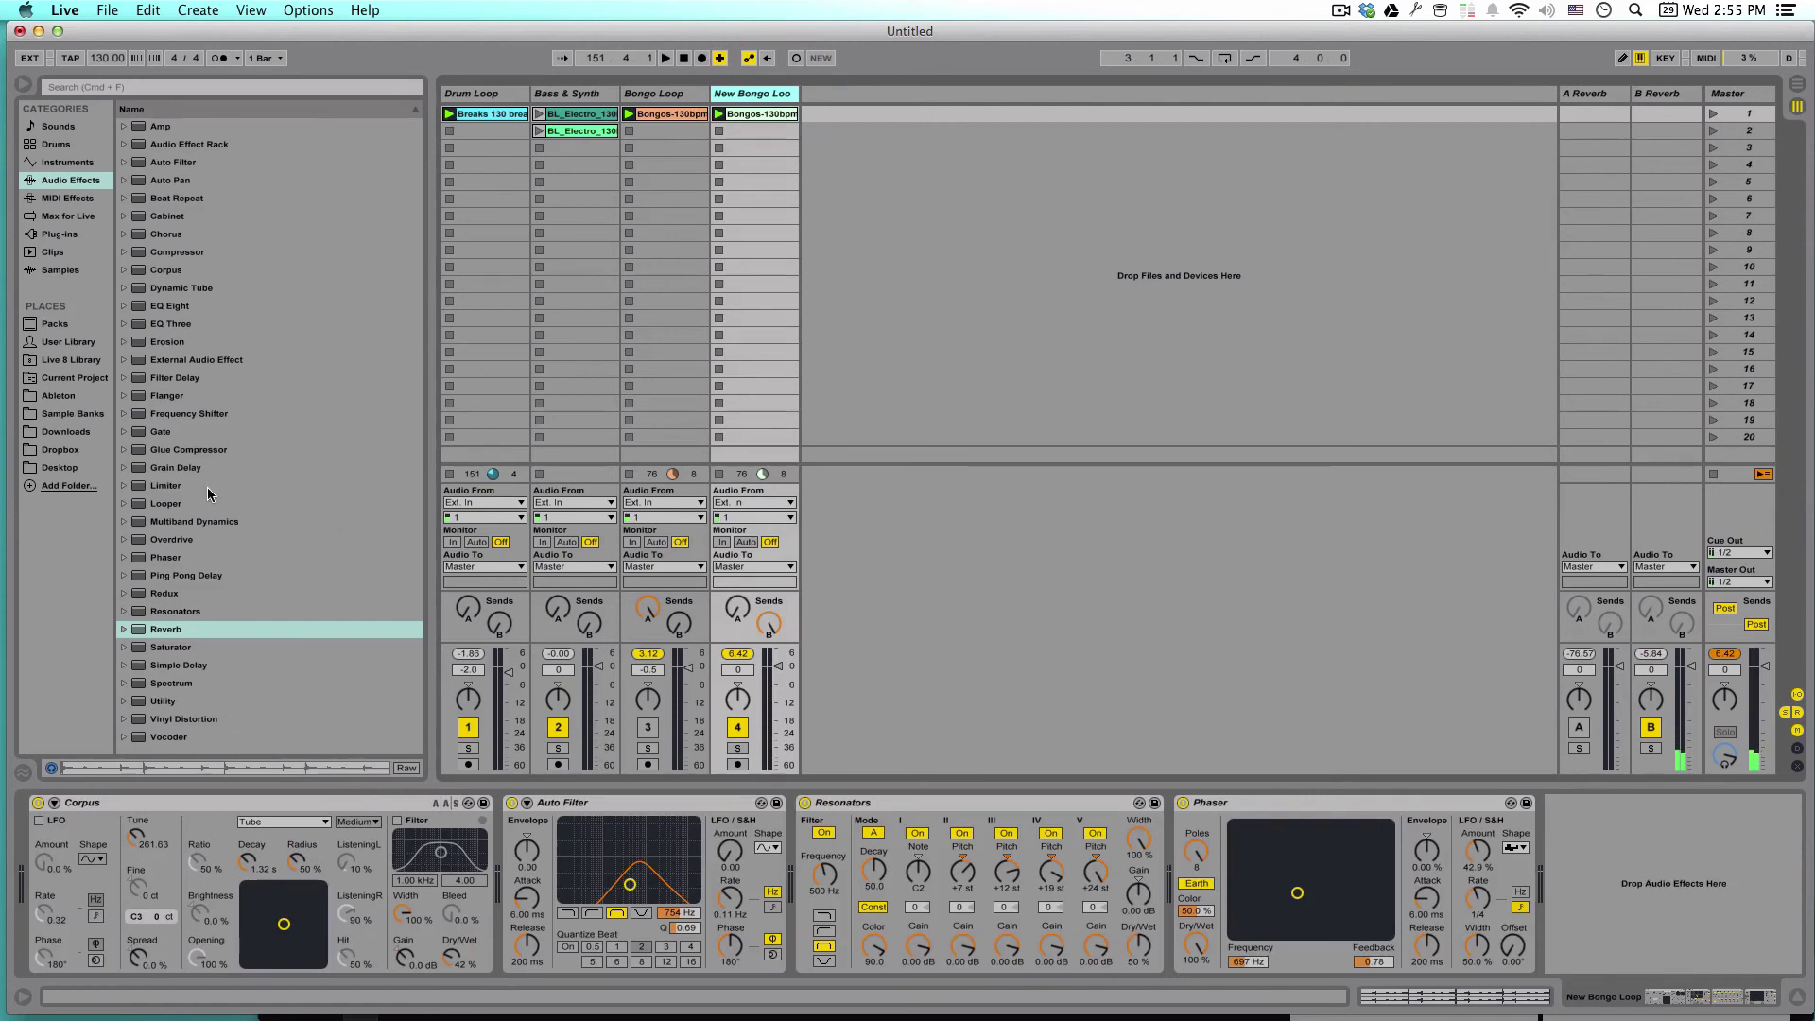
pyautogui.moveTo(157, 251)
pyautogui.mouseDown()
pyautogui.moveTo(1398, 734)
pyautogui.moveTo(1716, 957)
pyautogui.moveTo(1670, 931)
pyautogui.mouseUp()
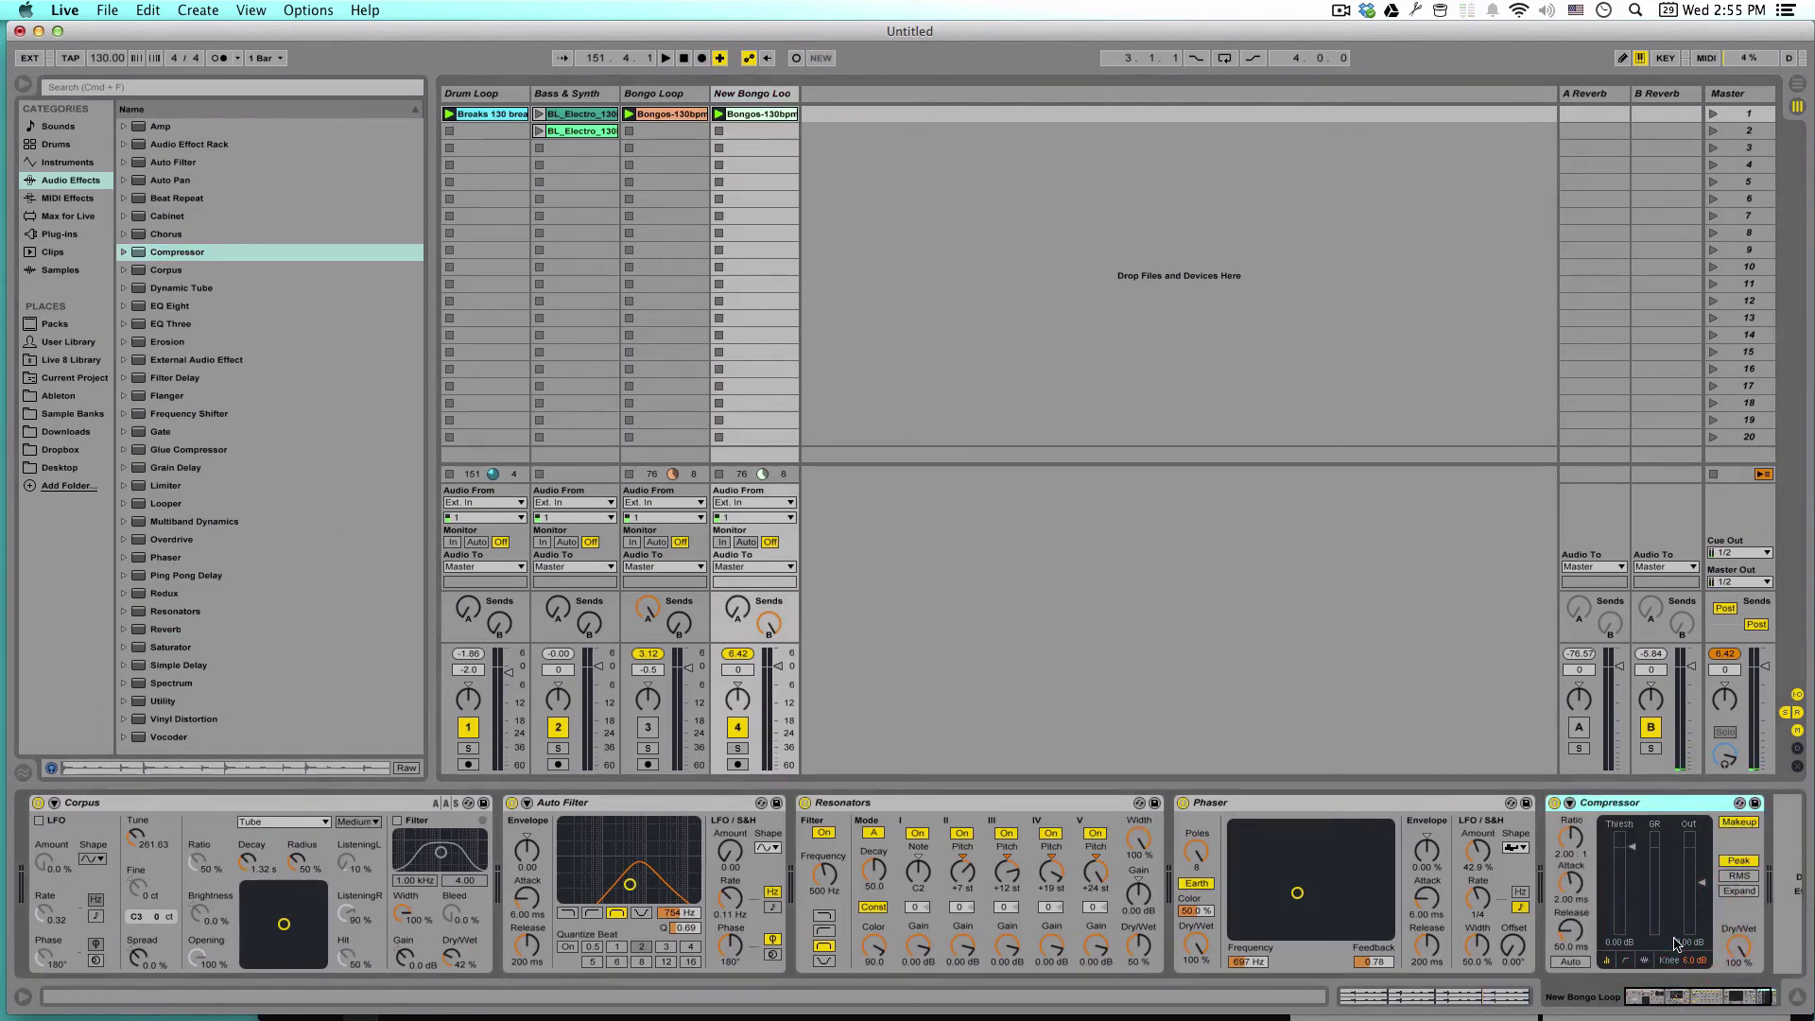
pyautogui.click(1628, 961)
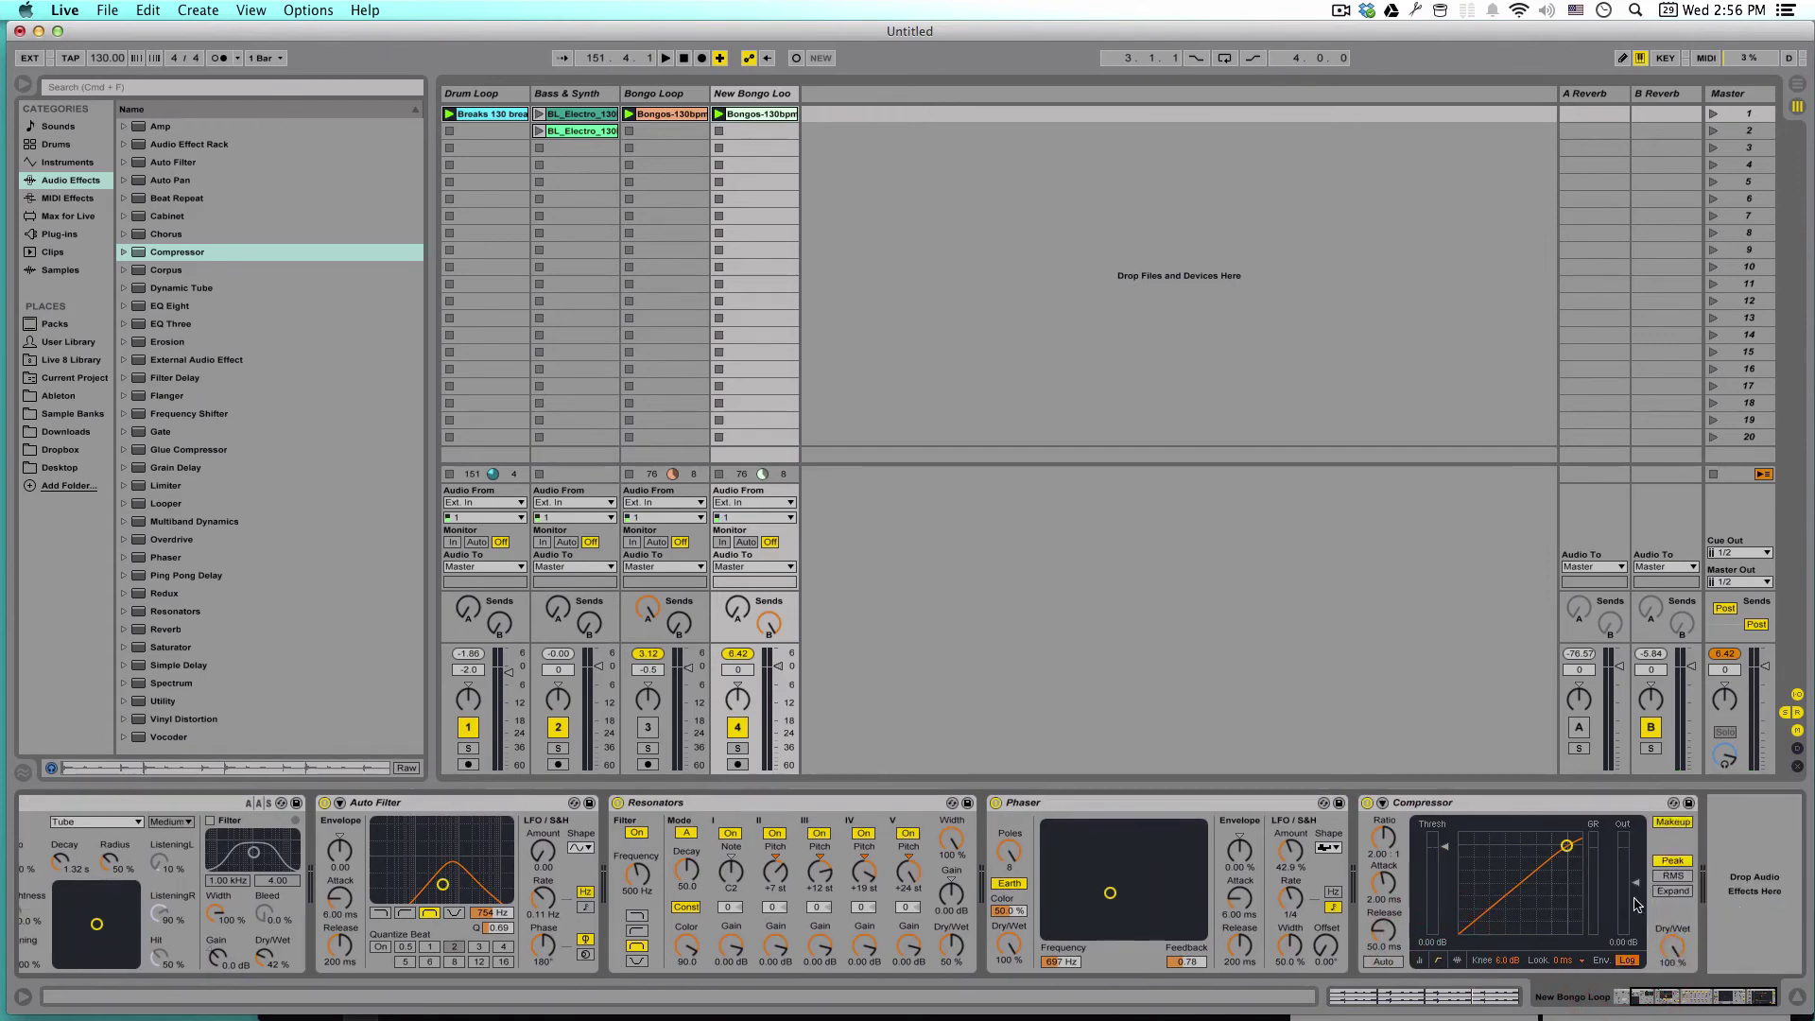
# With New Bongo Loop soloed and playing, drag the curve to about 1.33:1 ratio and -23.3 dB threshold.
pyautogui.click(739, 748)
pyautogui.press('space')
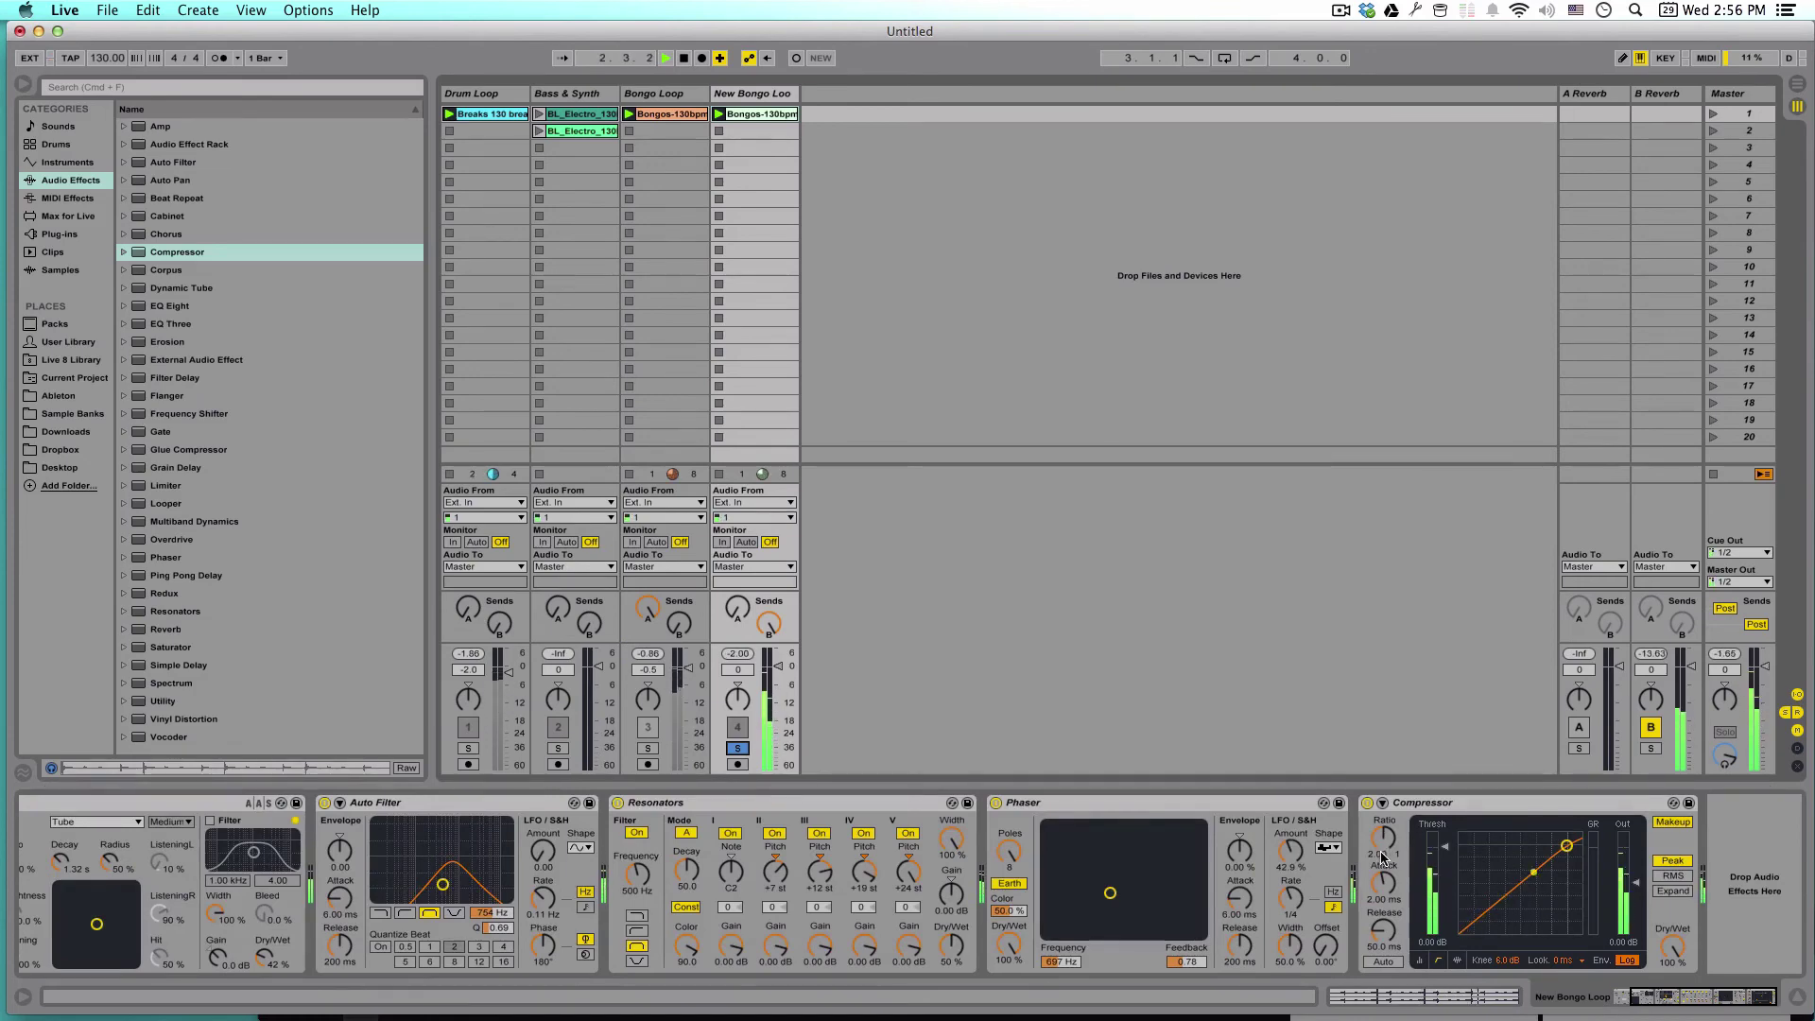
pyautogui.press('ctrl')
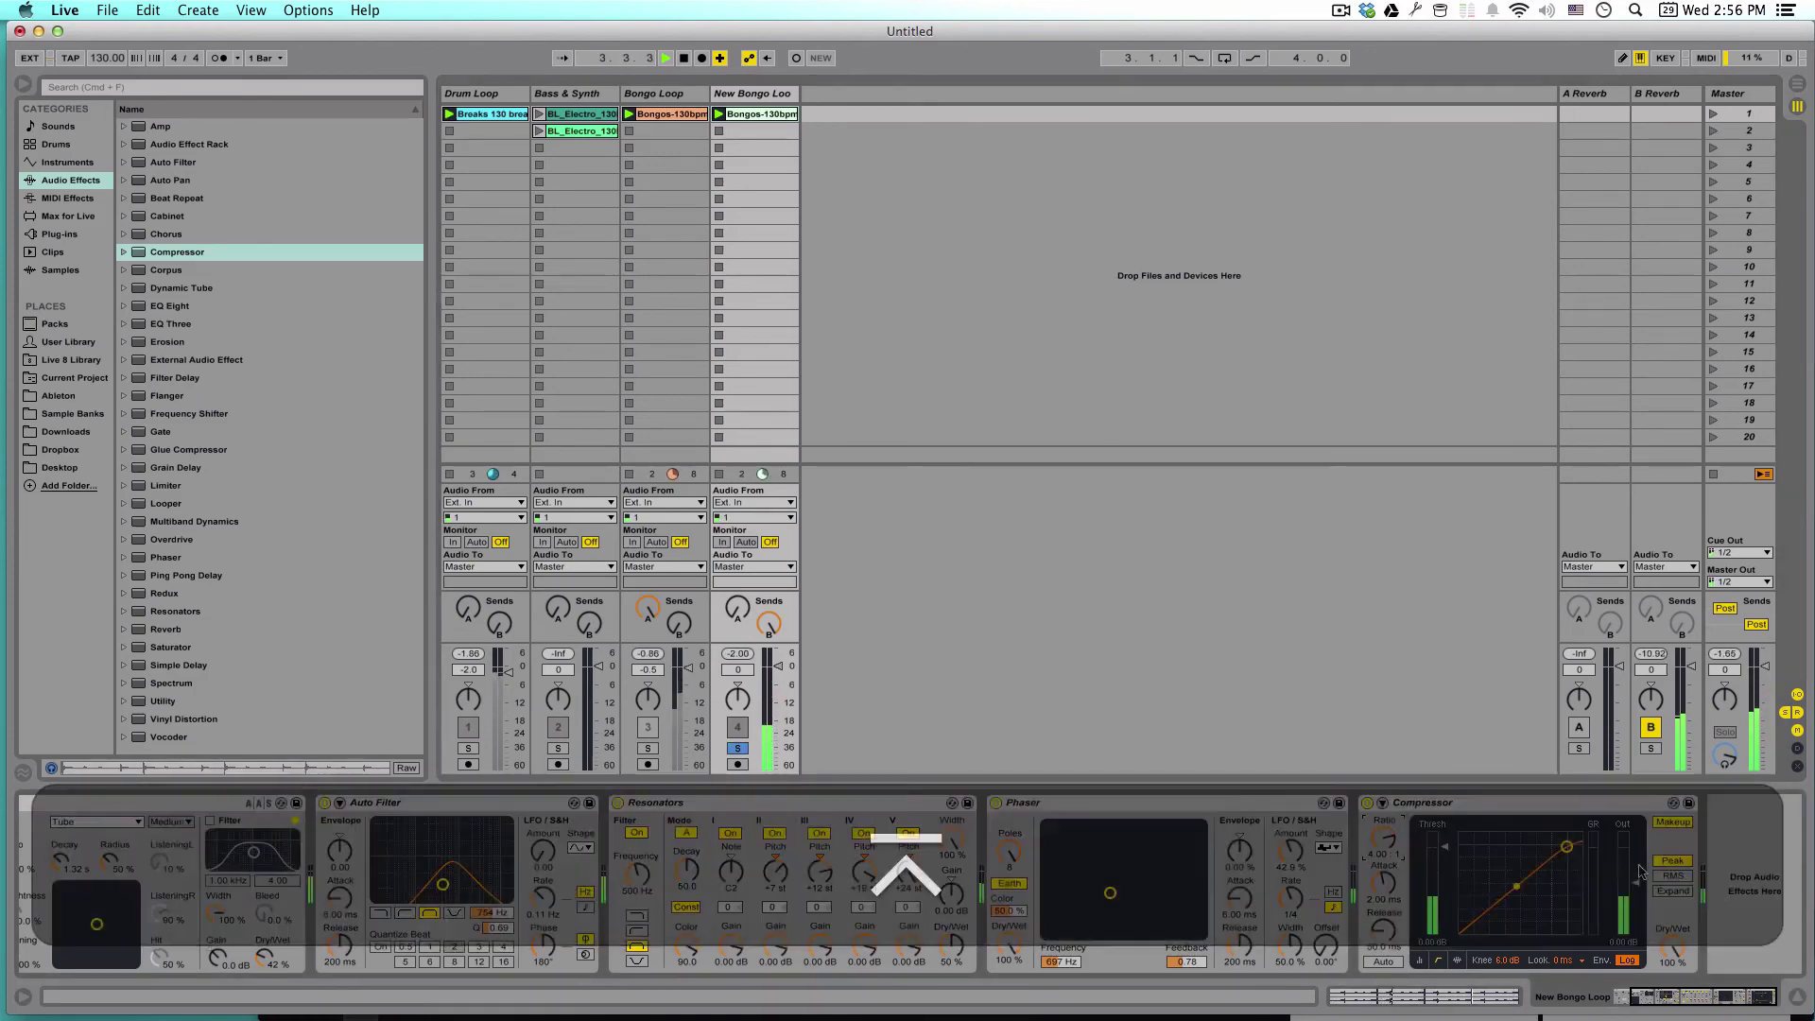
pyautogui.moveTo(1567, 846); pyautogui.dragTo(1529, 868)
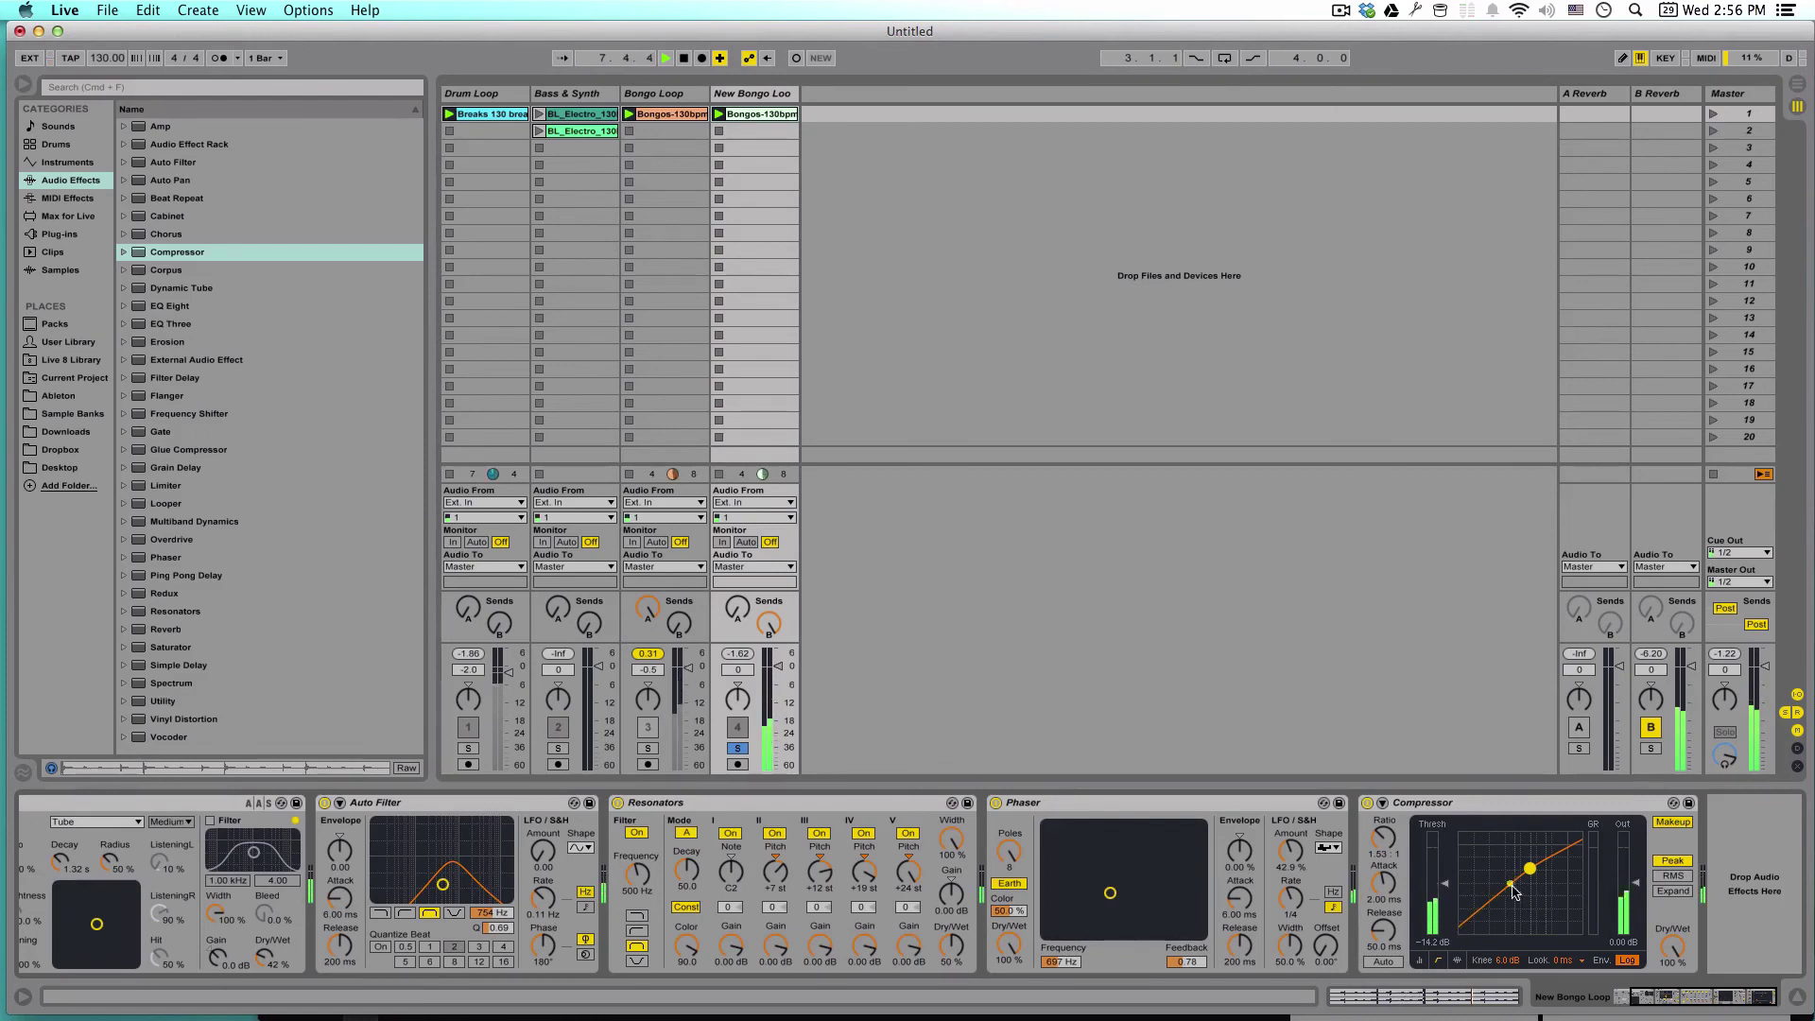
pyautogui.moveTo(1530, 868); pyautogui.dragTo(1512, 882)
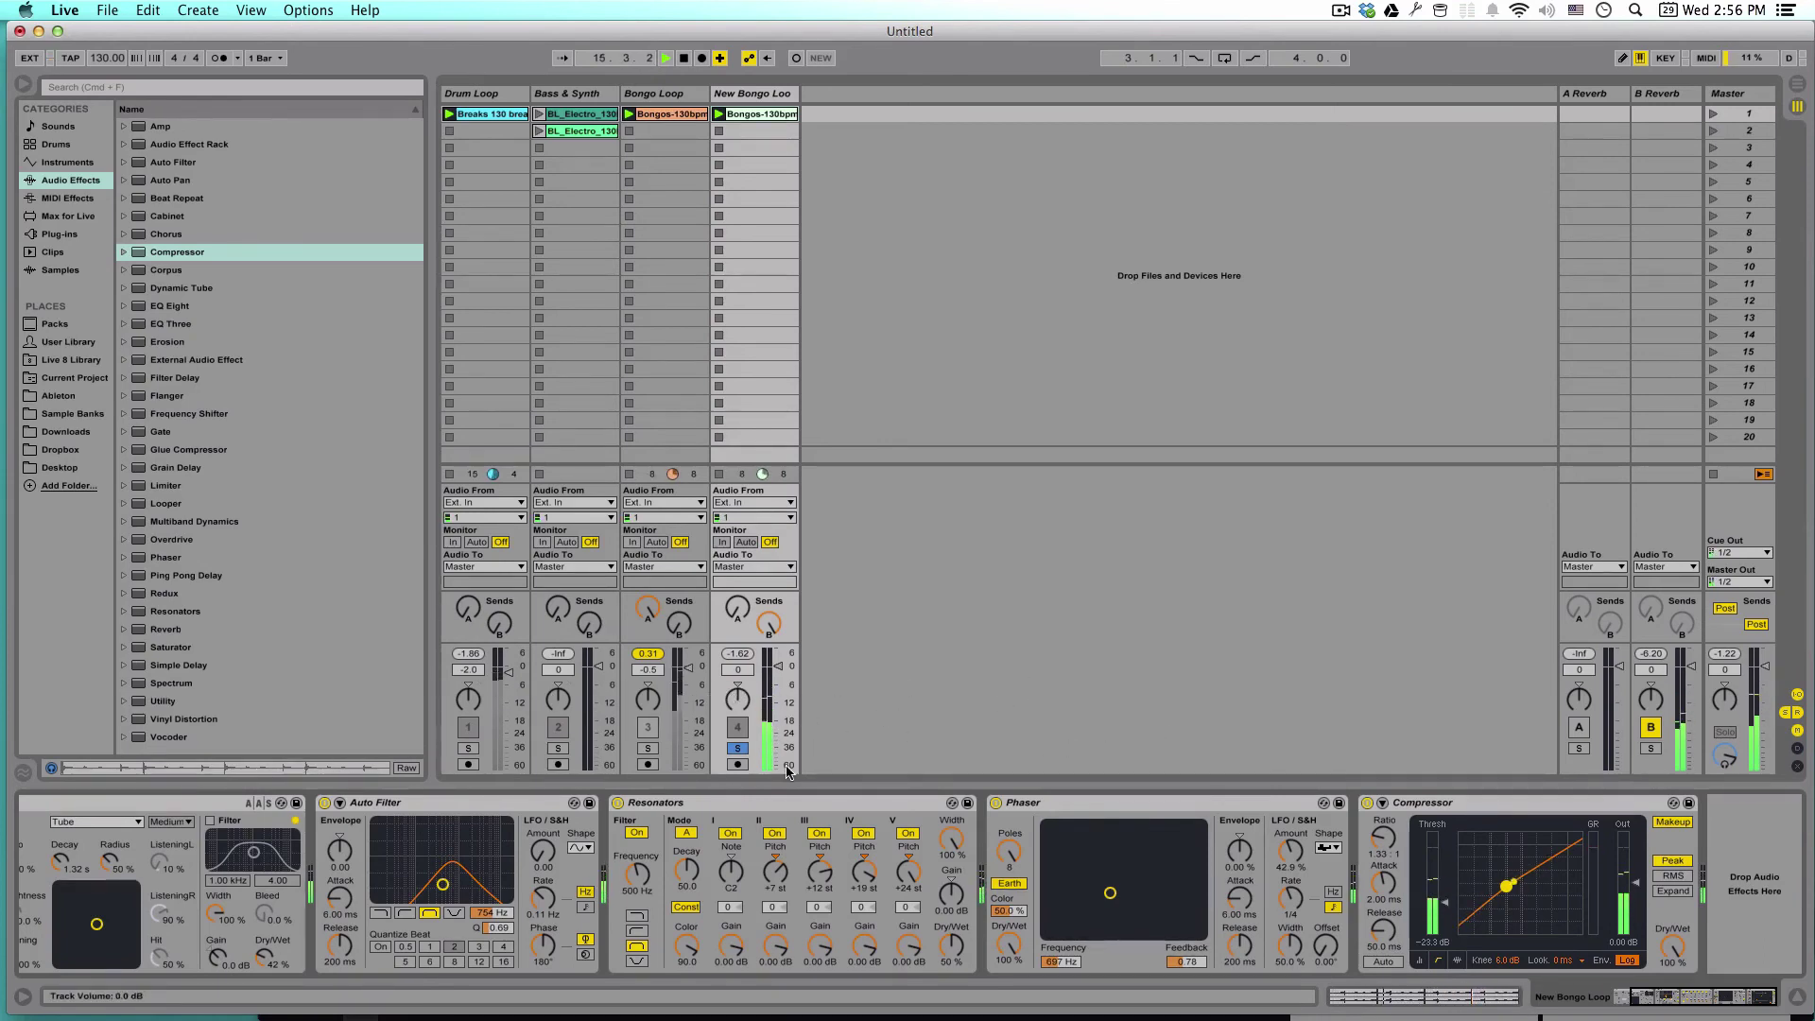
# Hear the full mix with the Bass & Synth clip relaunched, then stop and re-solo New Bongo Loop.
pyautogui.click(738, 748)
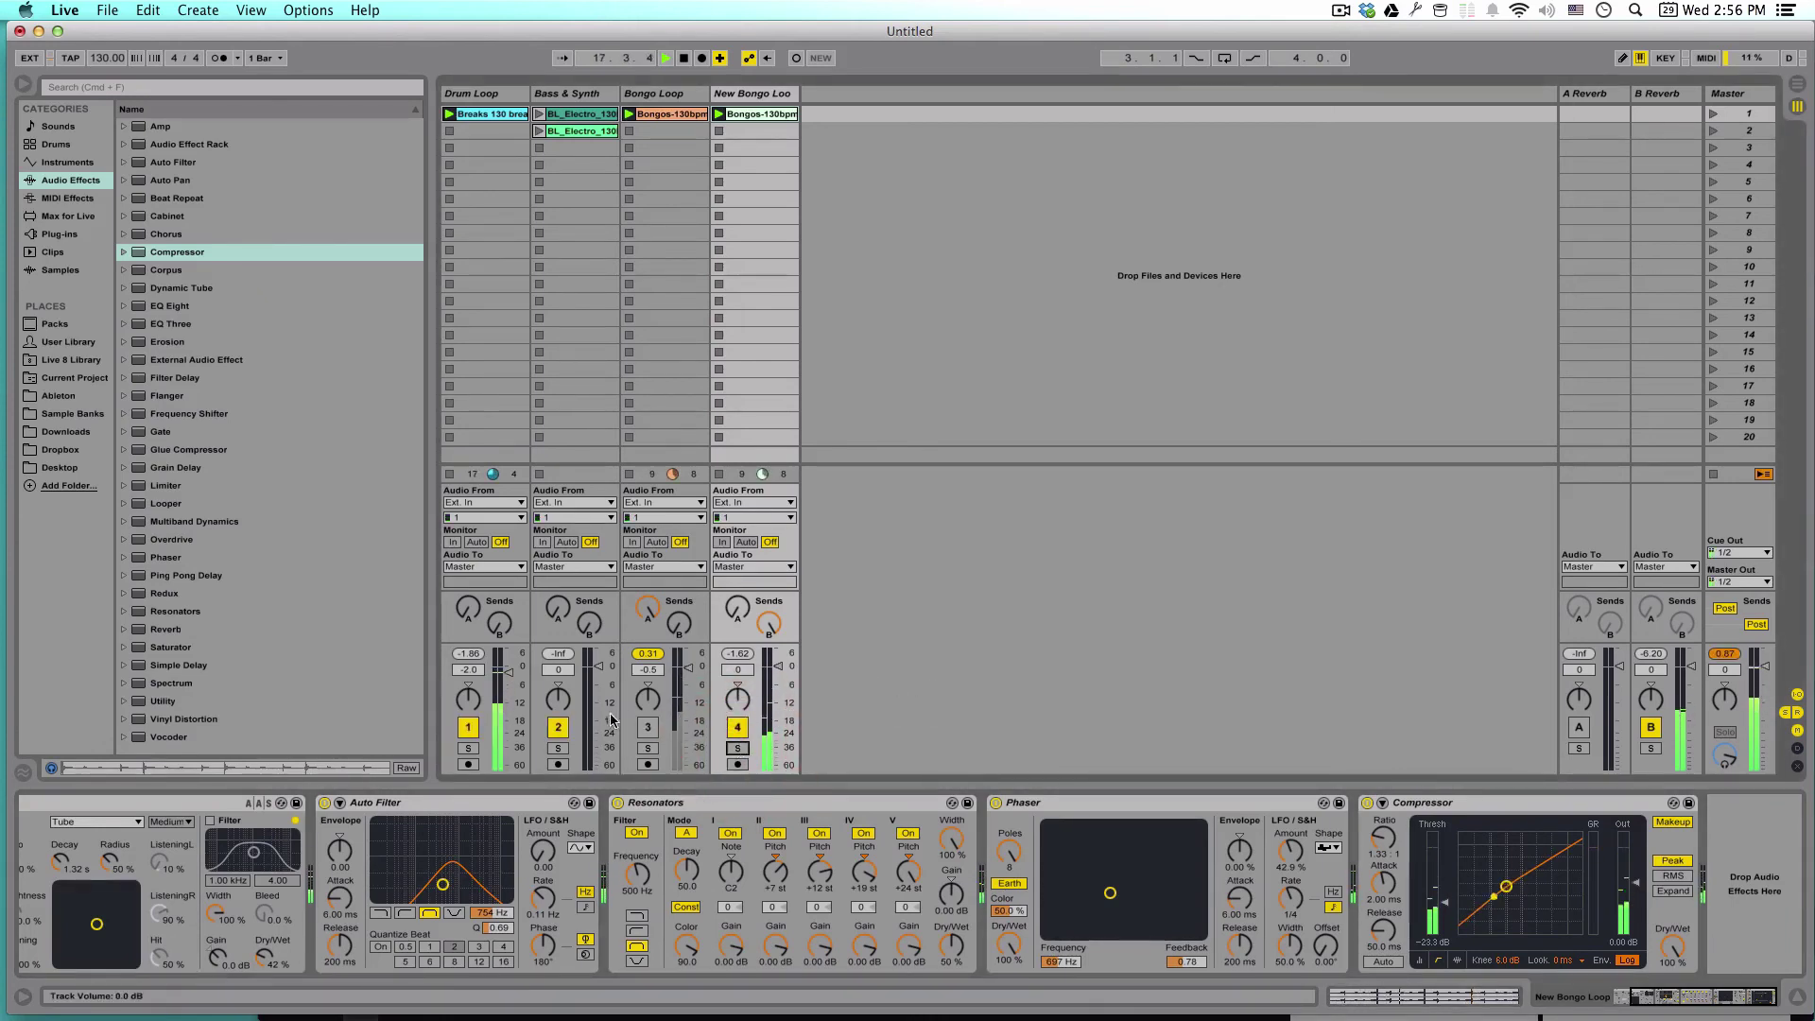
pyautogui.click(541, 116)
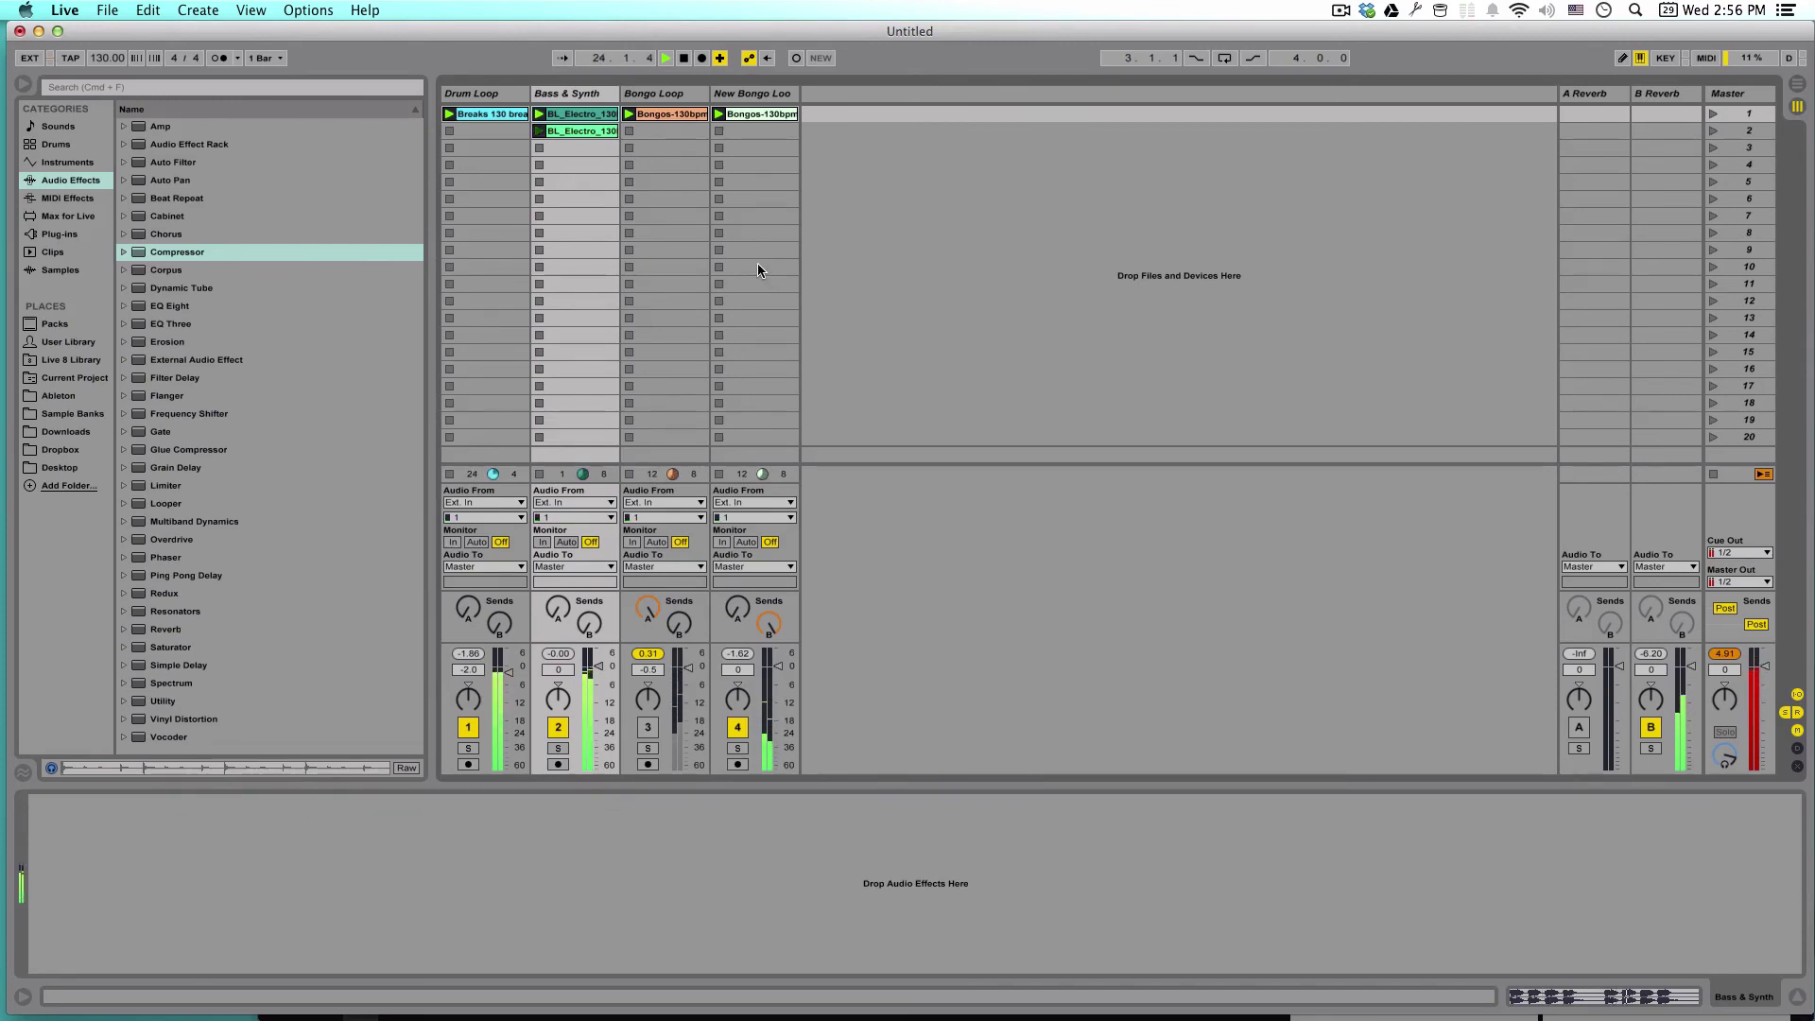
pyautogui.press('space')
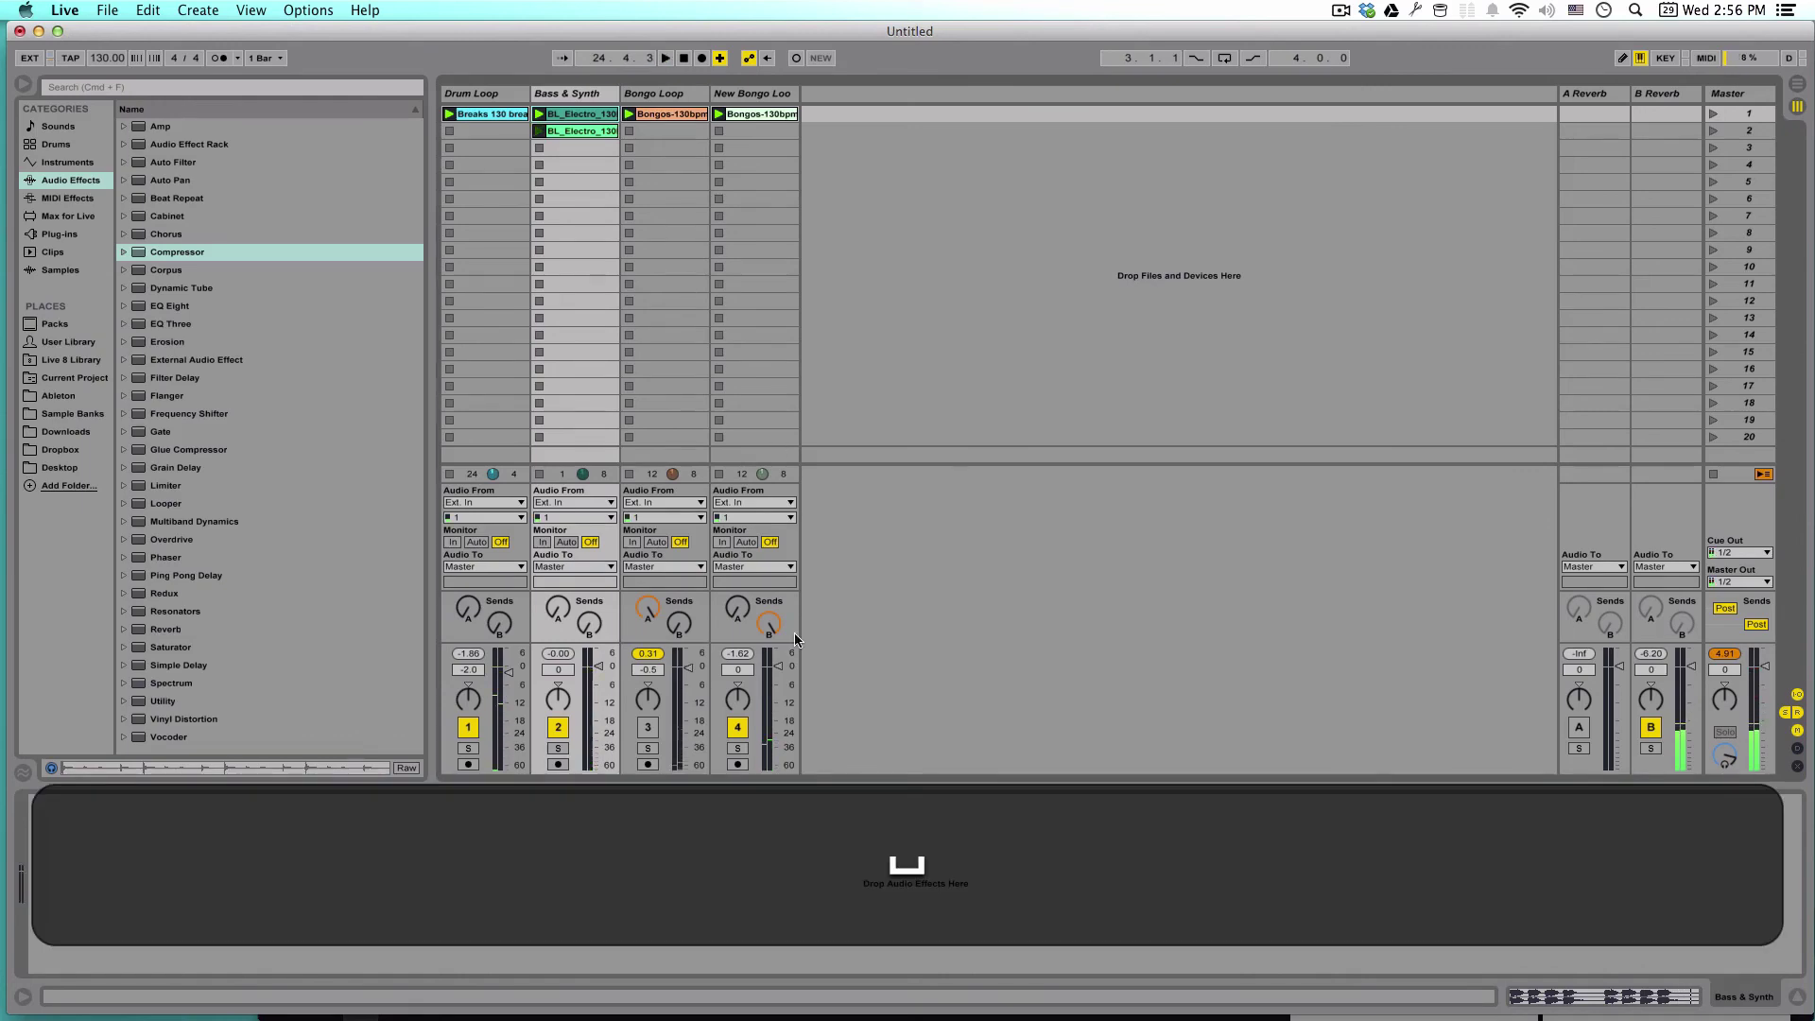
pyautogui.click(738, 749)
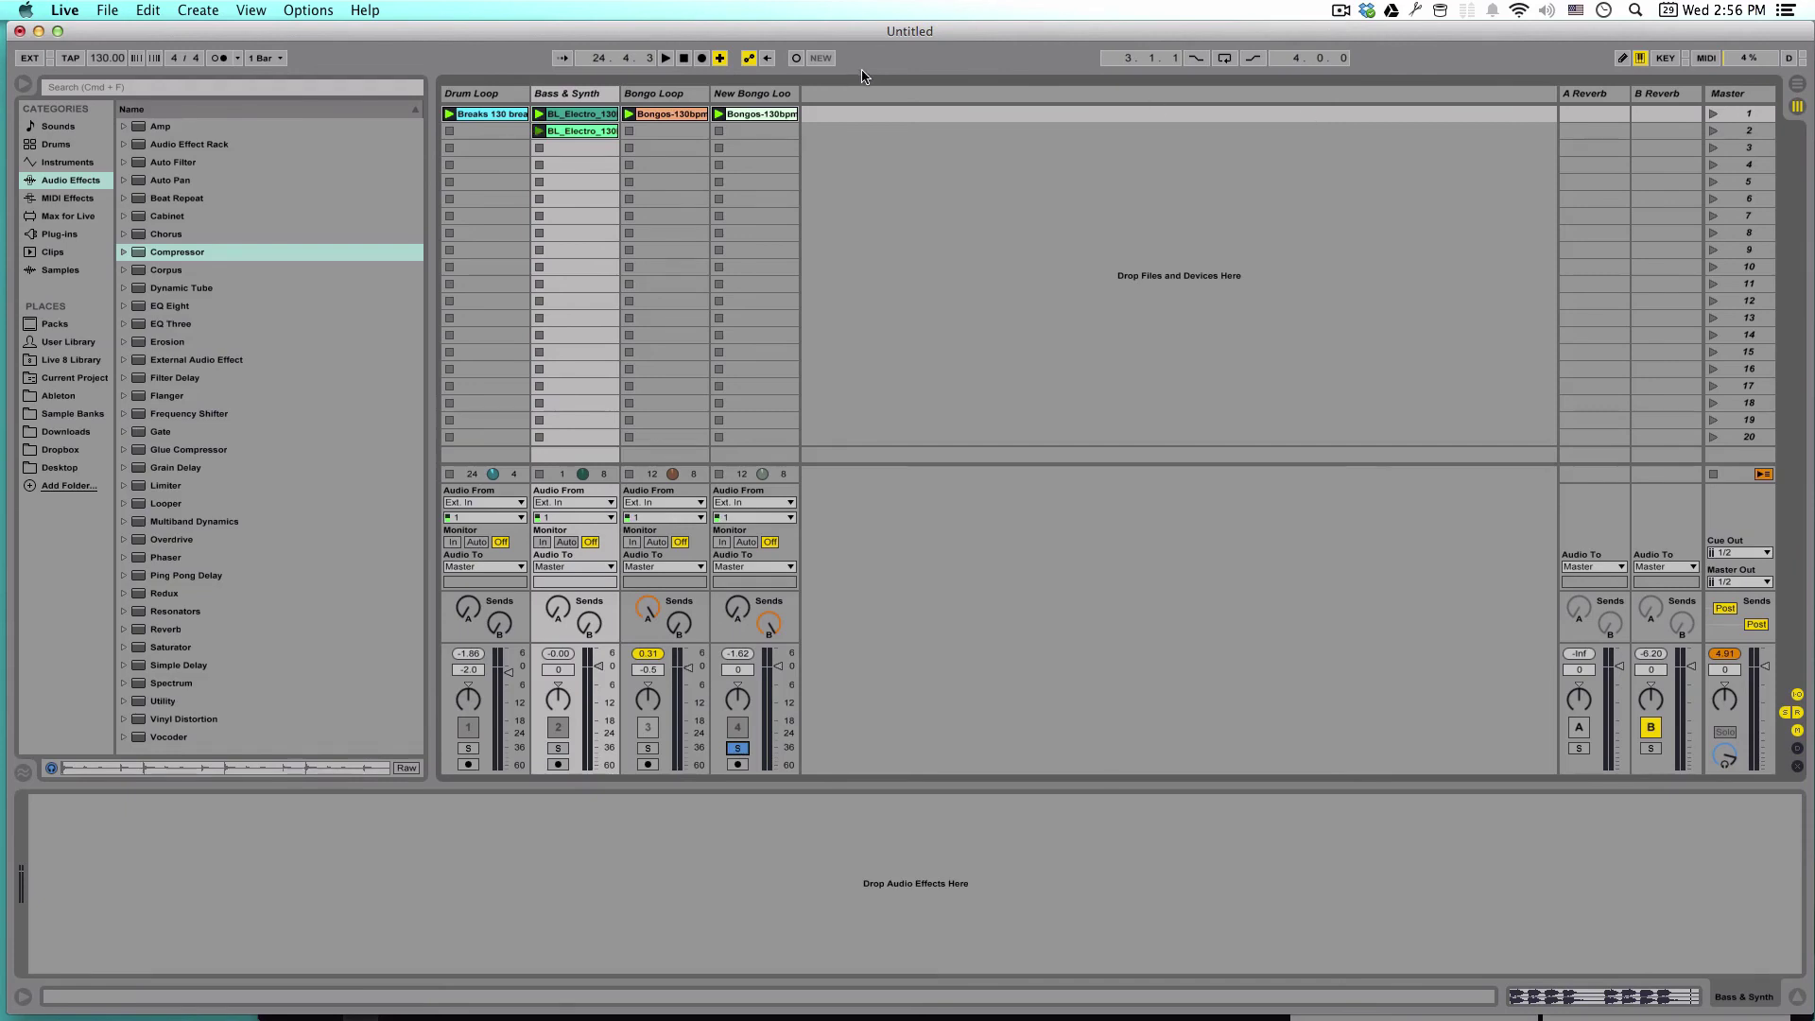
pyautogui.click(749, 95)
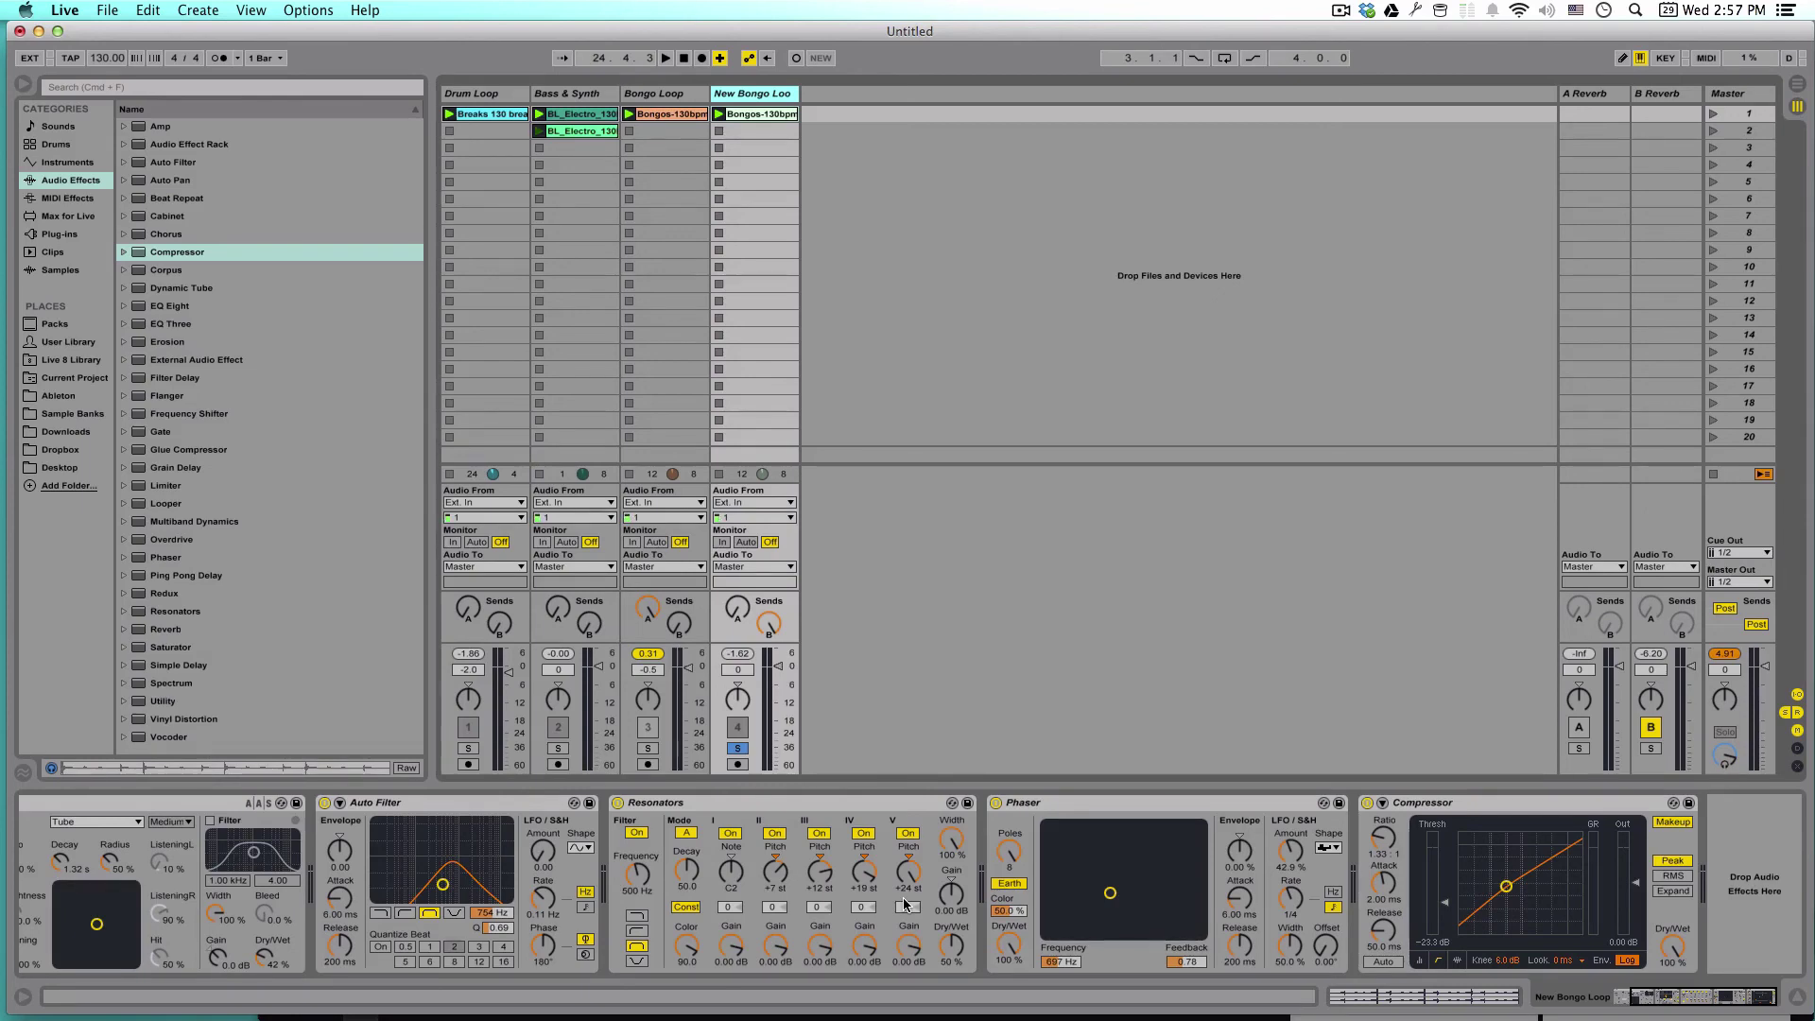
pyautogui.click(737, 747)
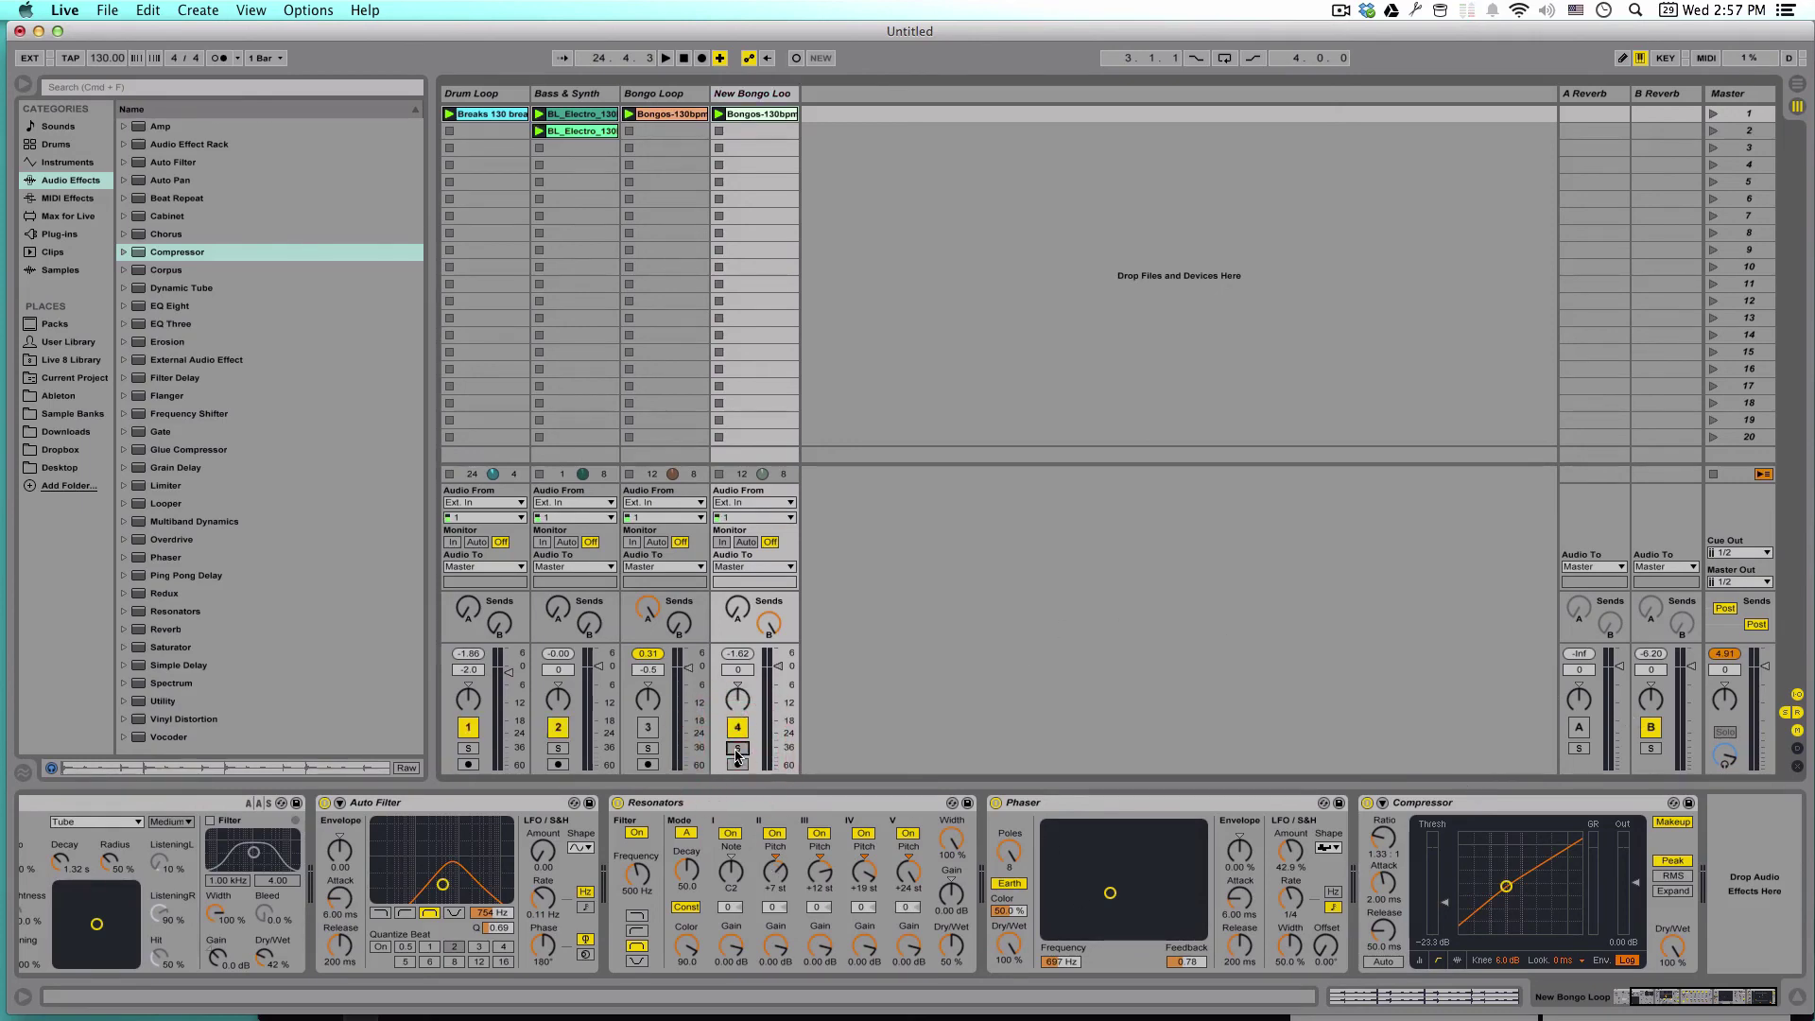